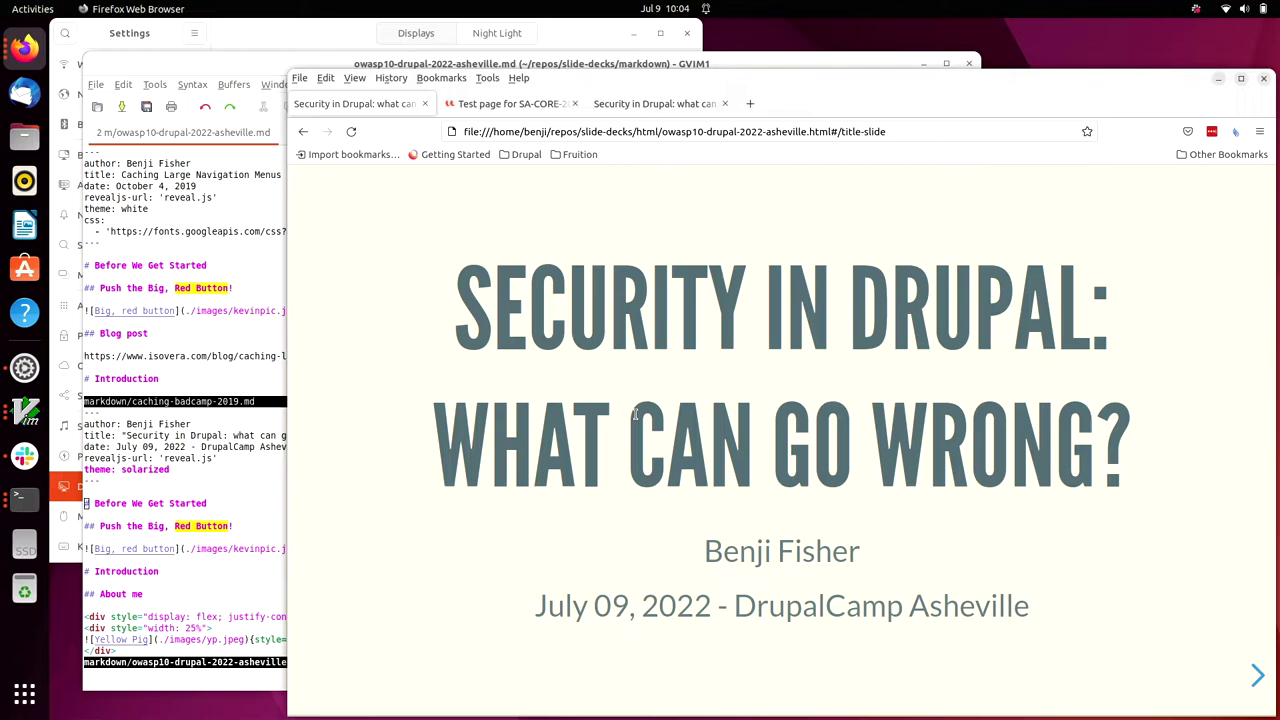
Advance through Before We Get Started, Push the Big, Red Button!, Introduction and About Me to About Fruition.
key(Right)
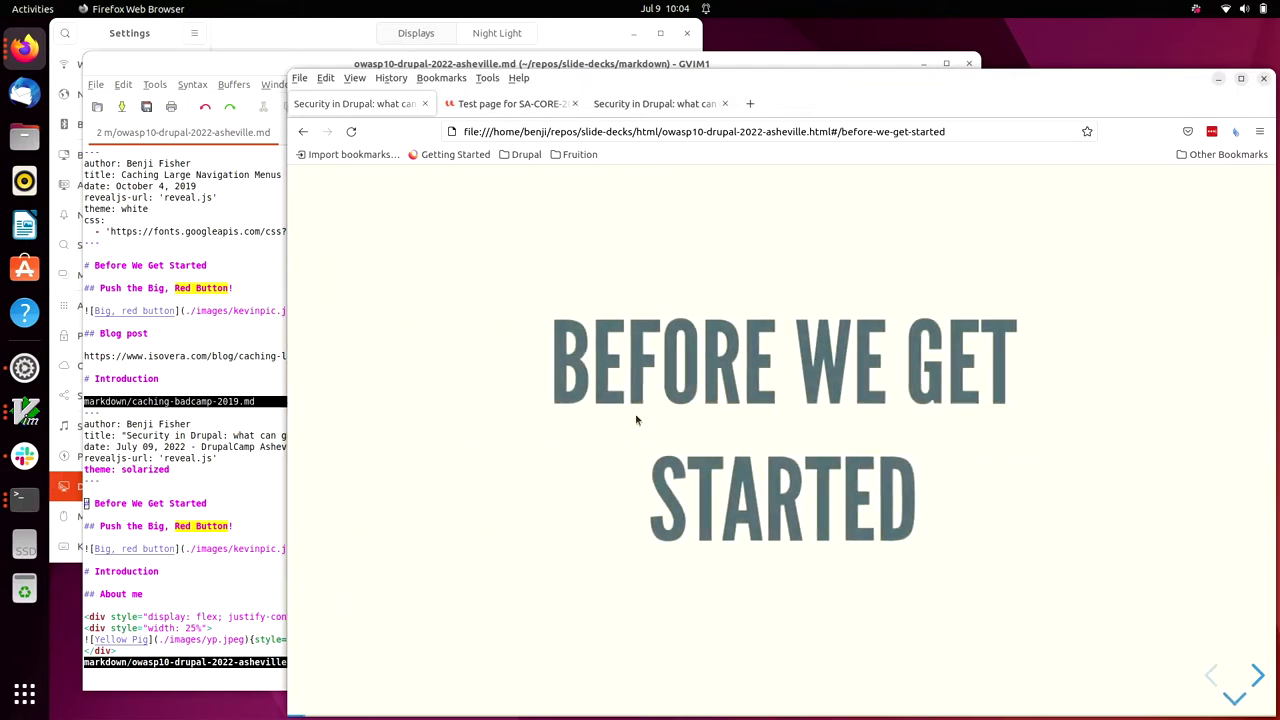
key(Right)
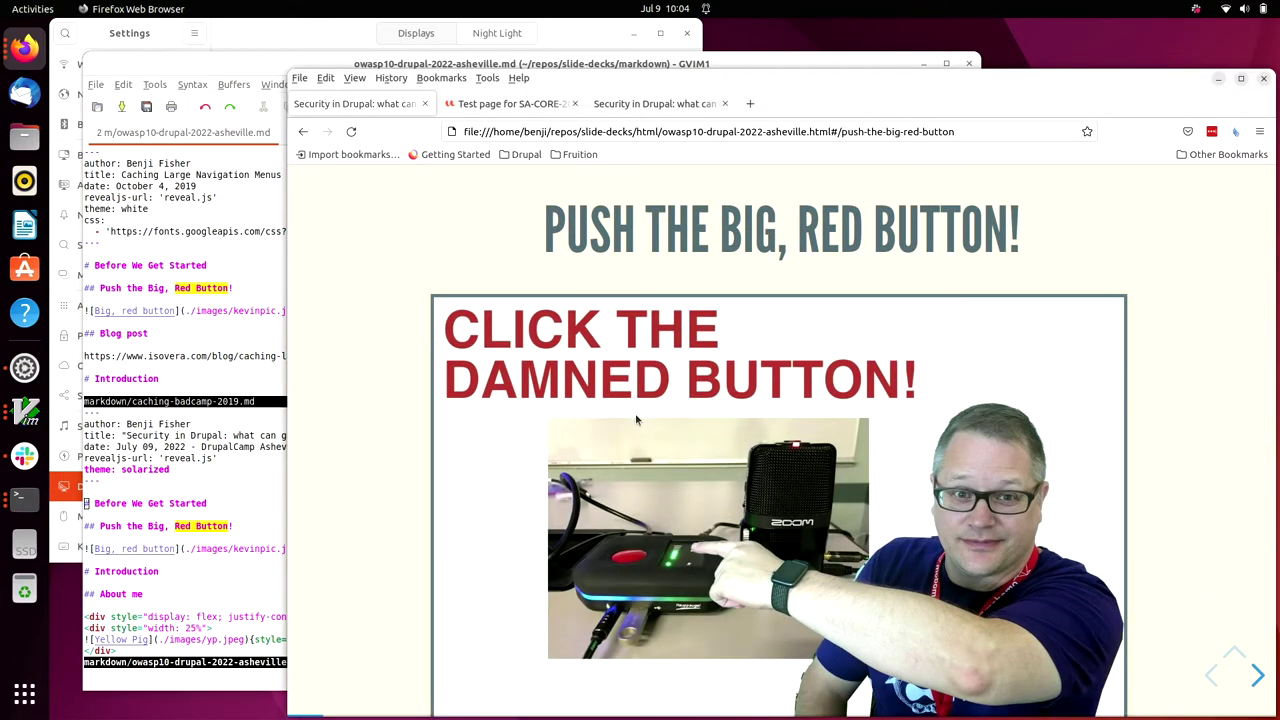
key(Right)
key(Down)
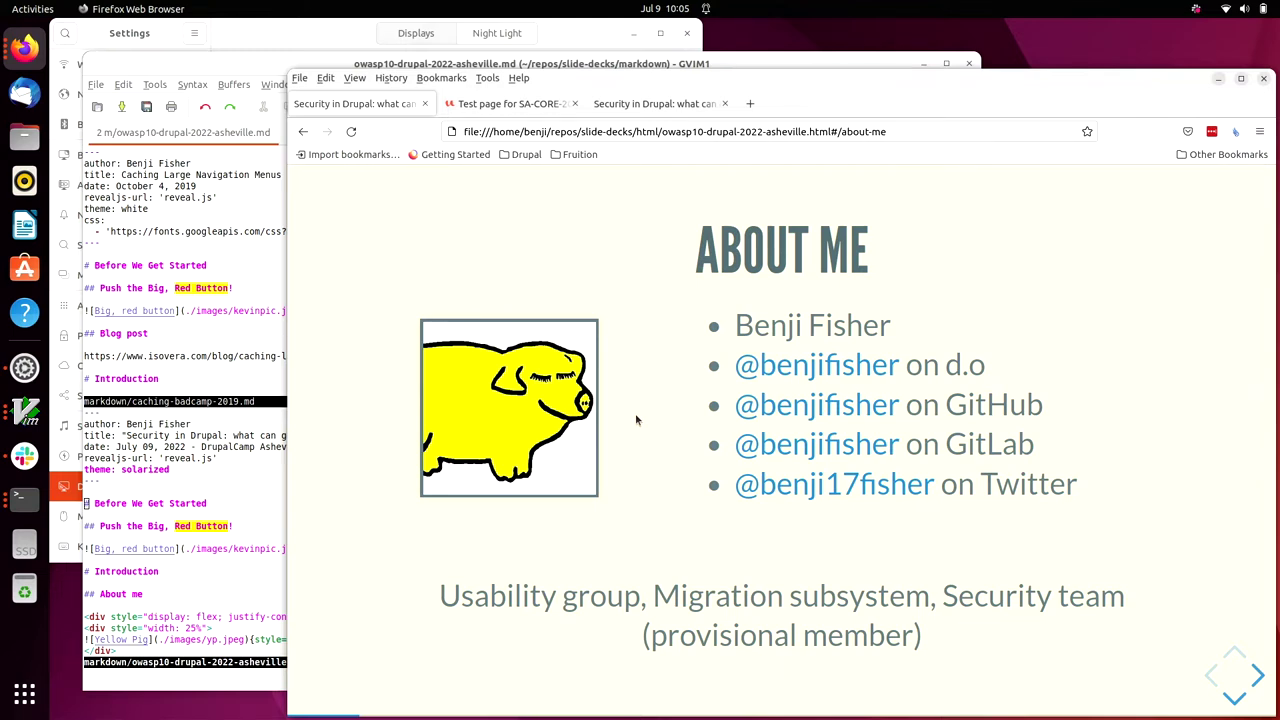
key(Right)
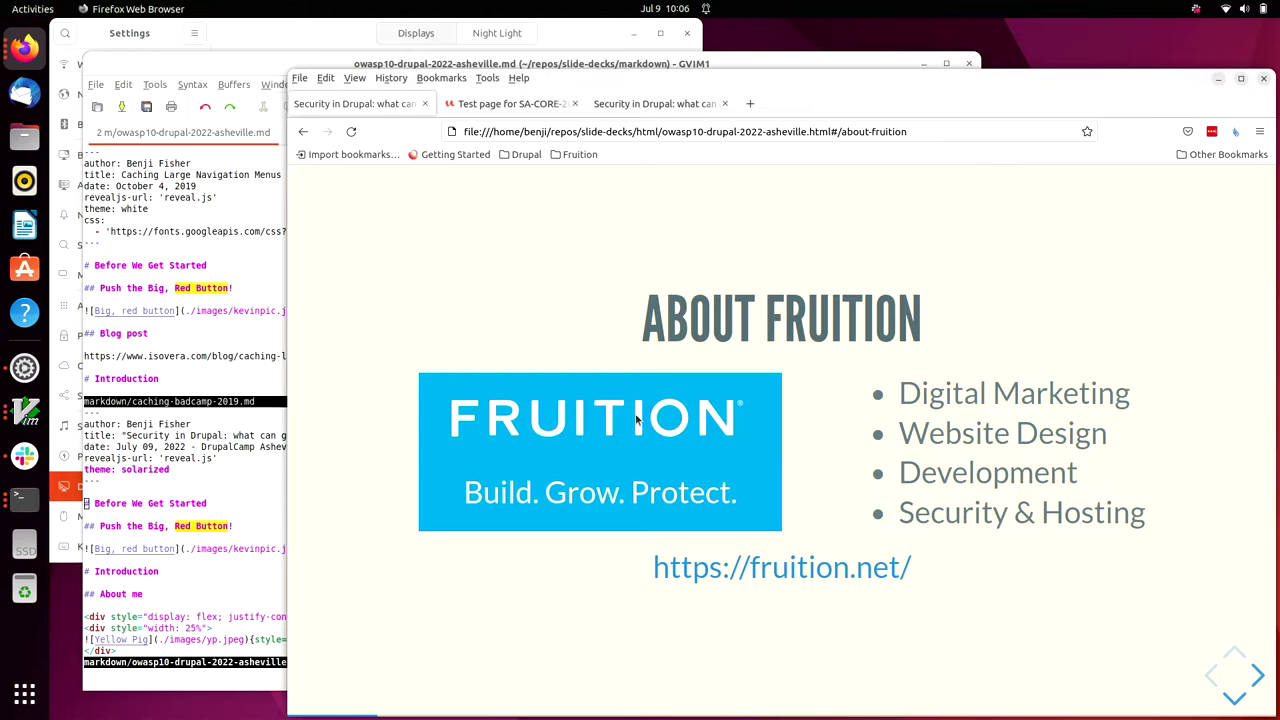
Advance to the Follow Along slide and open its slide-deck link in a new tab.
key(Right)
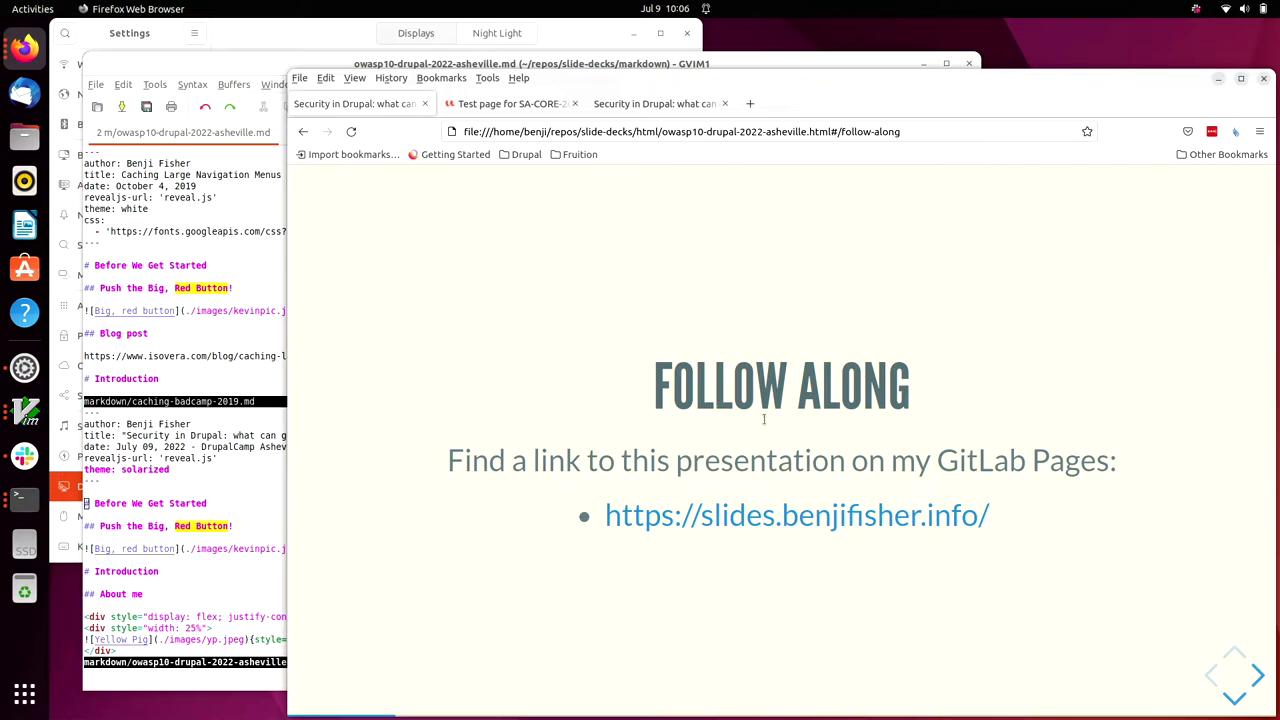
right_click(754, 522)
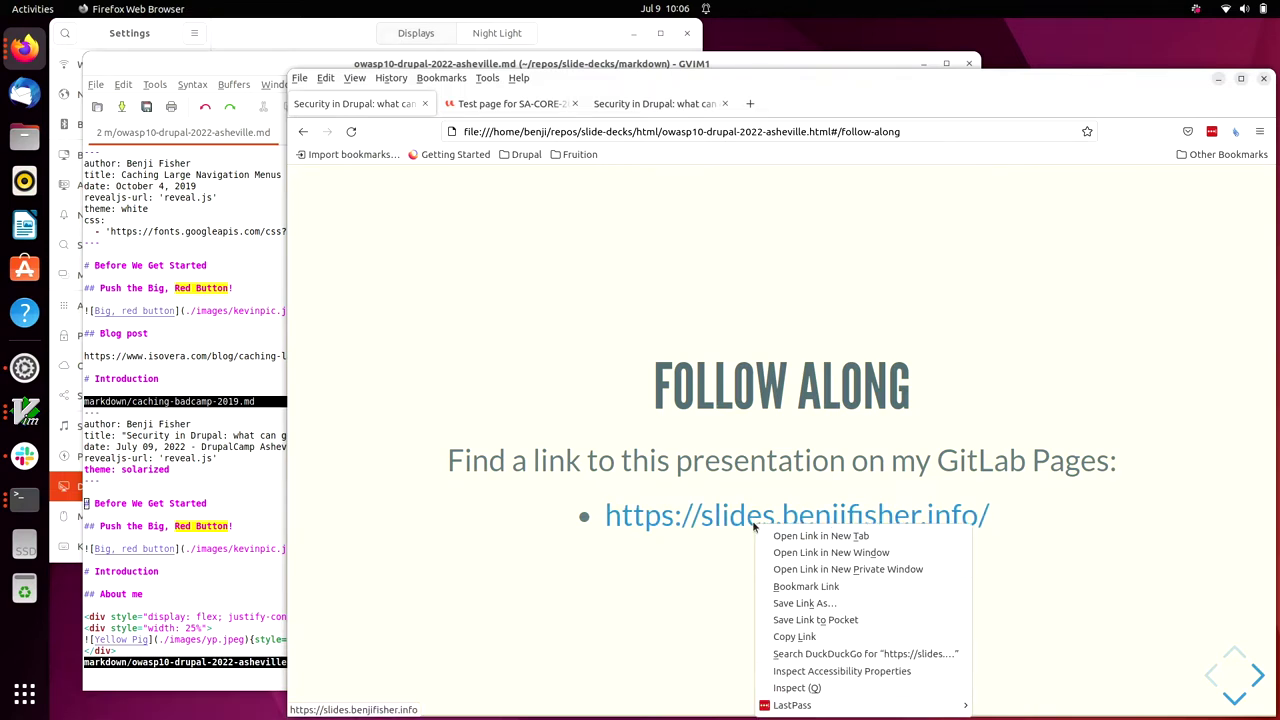
click(808, 537)
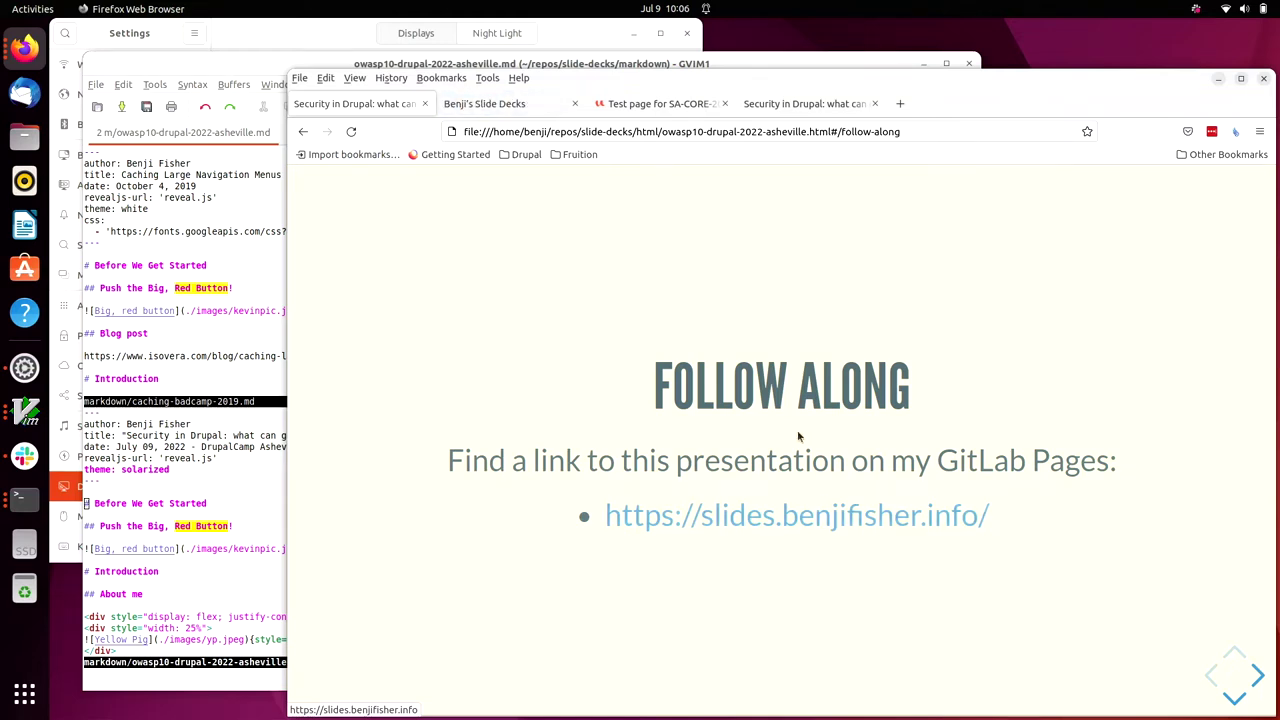
Load the July 09, 2022 Security in Drupal deck in that tab, then return to the local deck.
click(515, 104)
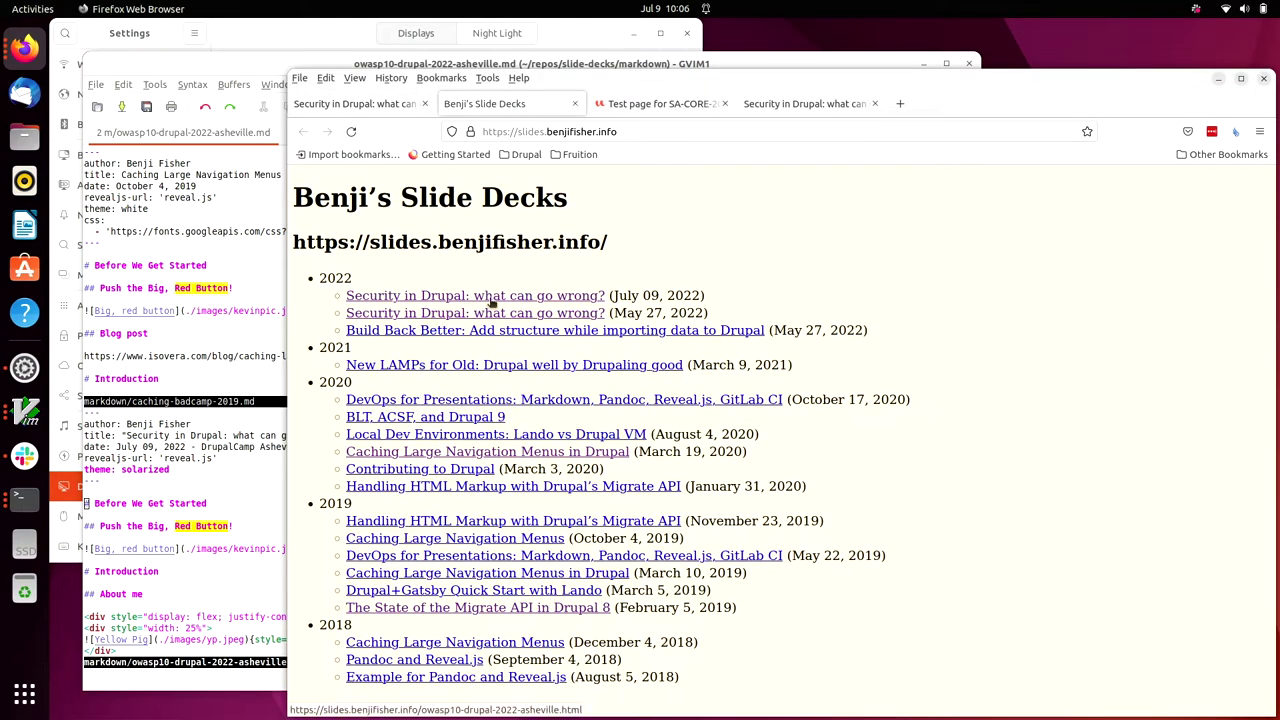
click(489, 295)
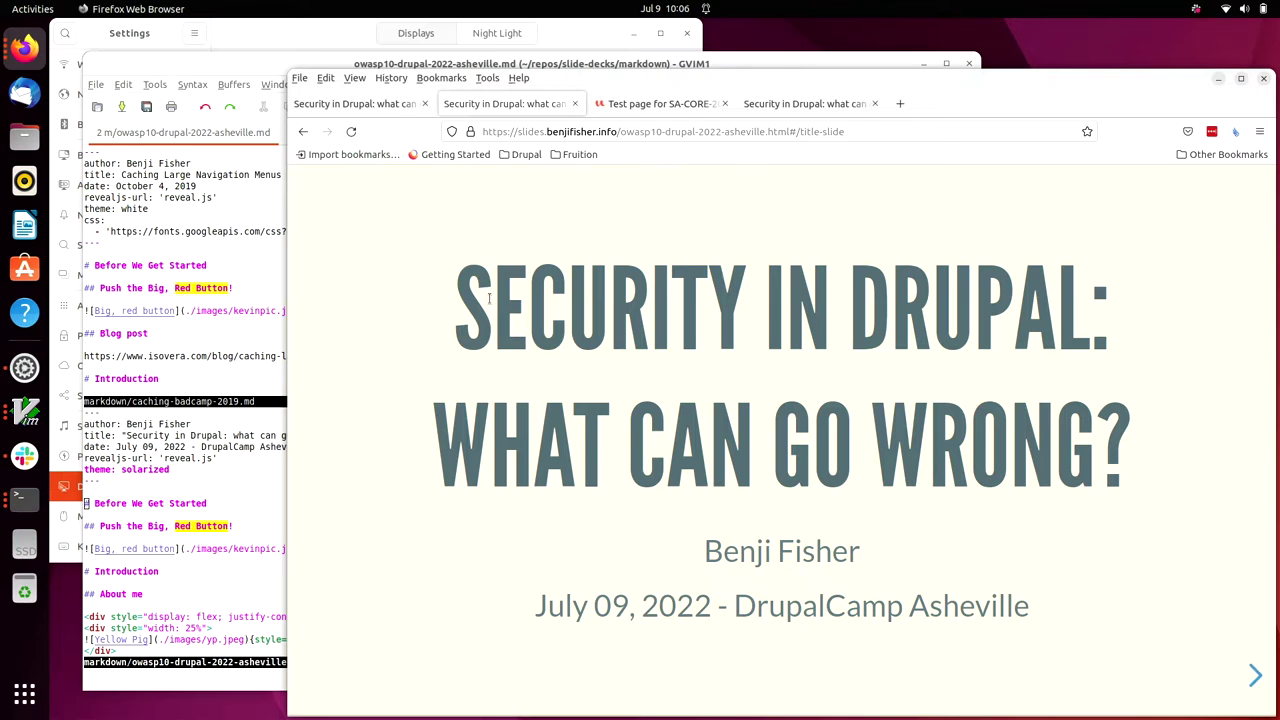
key(ctrl+Page_Up)
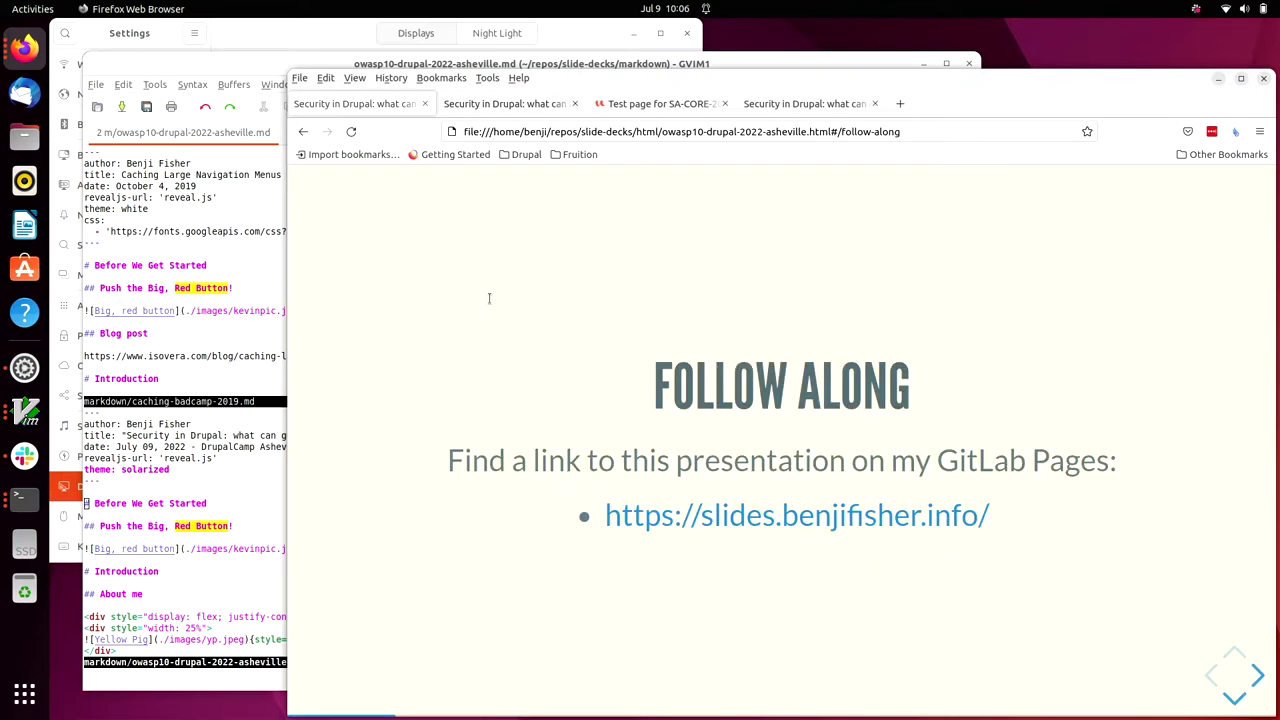
Go to the Outline slide, then down to Outline (Continued) listing A06–A10 and Conclusion.
key(Right)
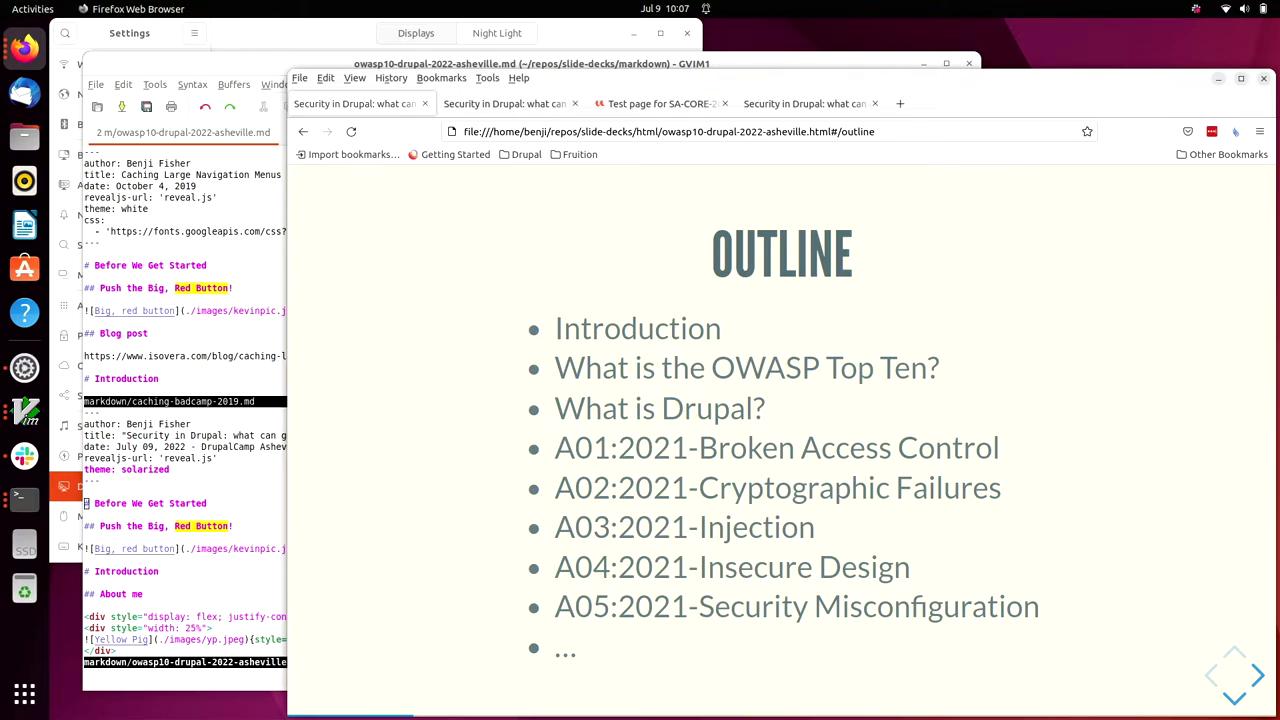
key(Down)
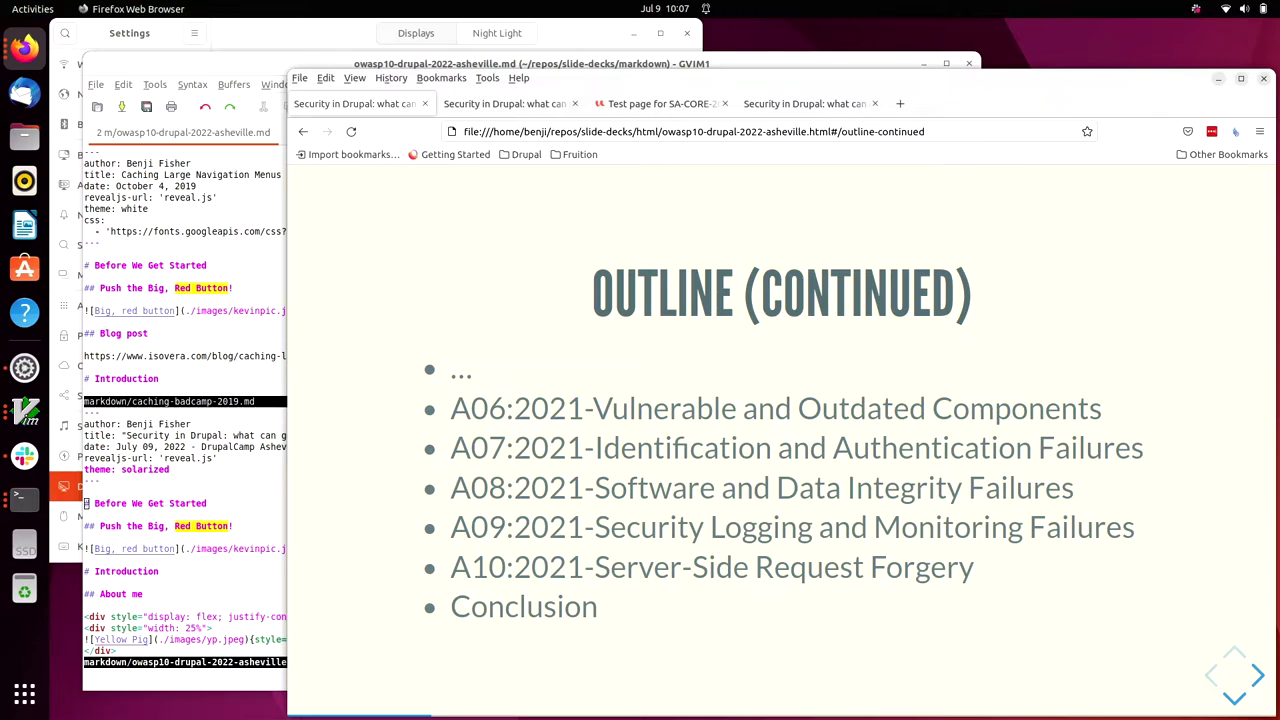
Open the slide overview and step from Follow Along through OWASP Top Ten to A03:2021-Injection.
key(Escape)
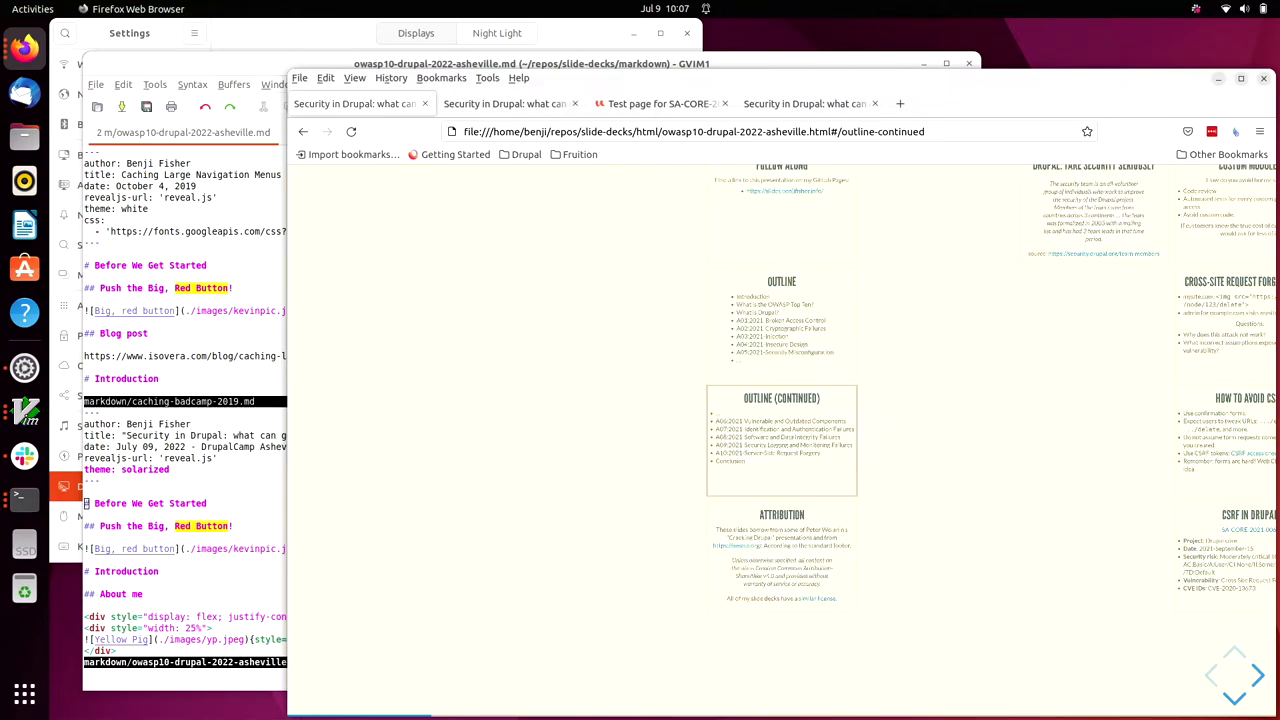
key(Up)
key(Up)
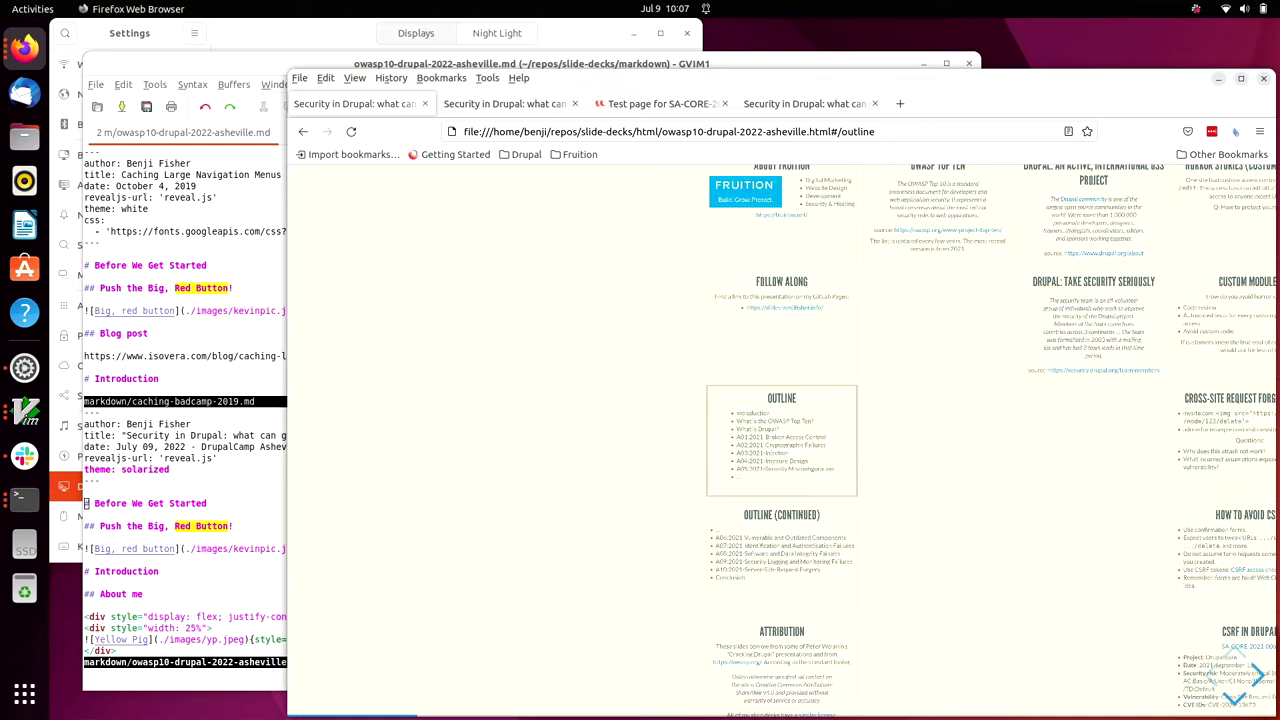
key(Right)
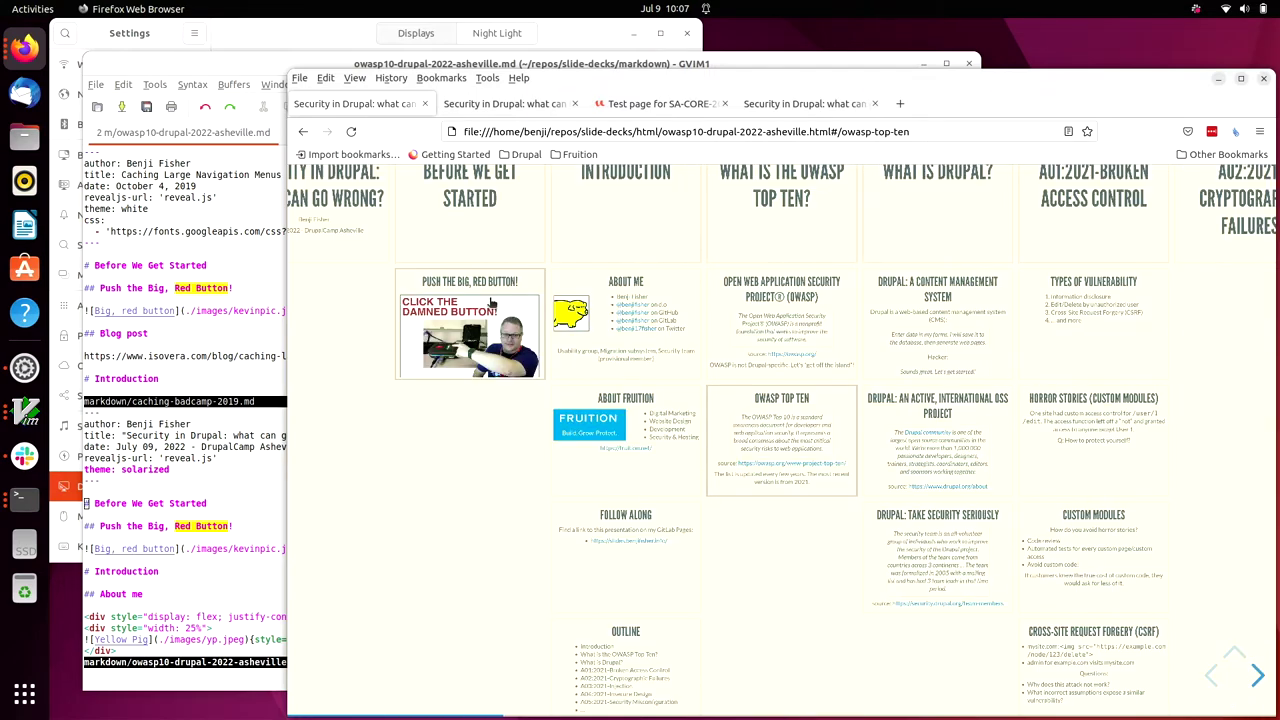
key(Right)
key(Right)
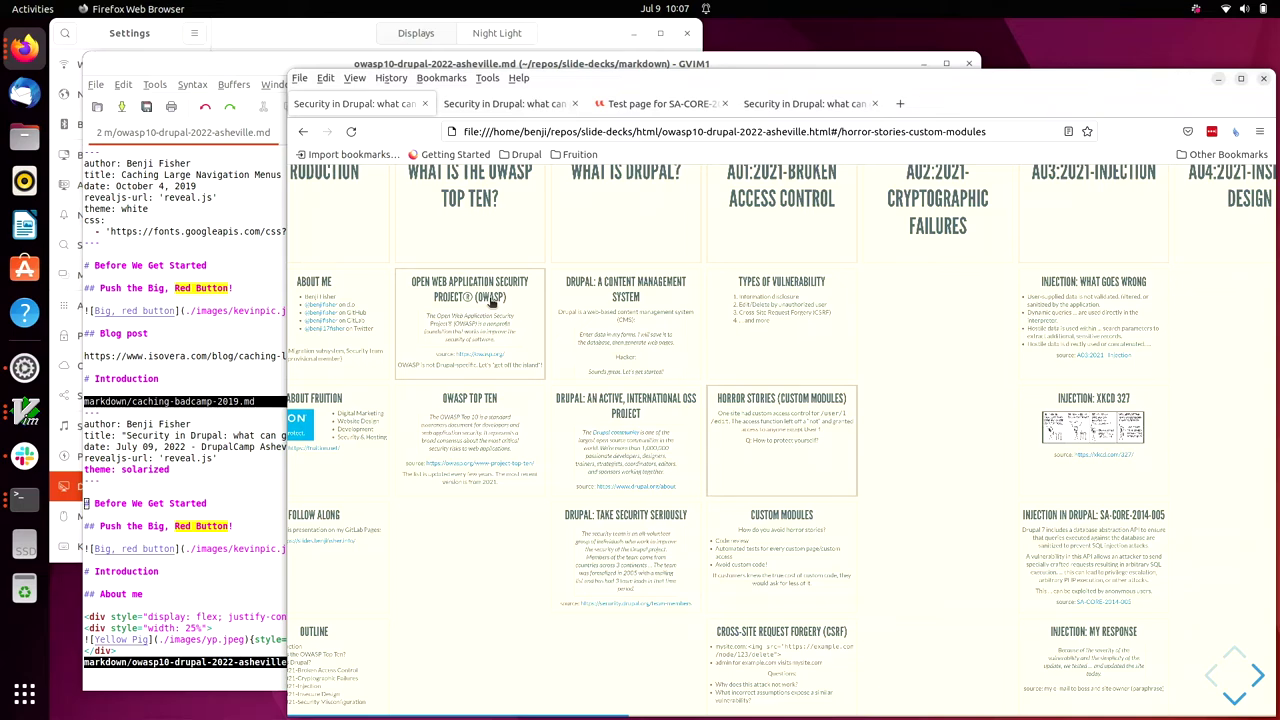
key(Right)
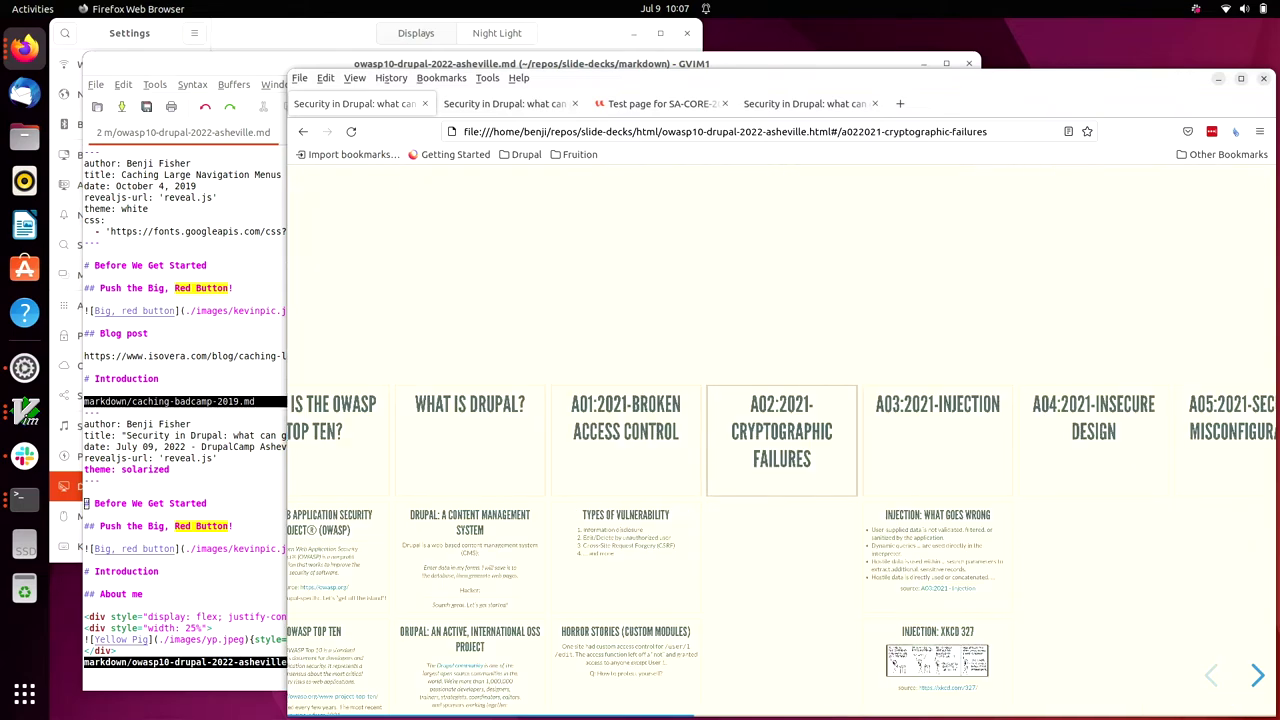
key(Right)
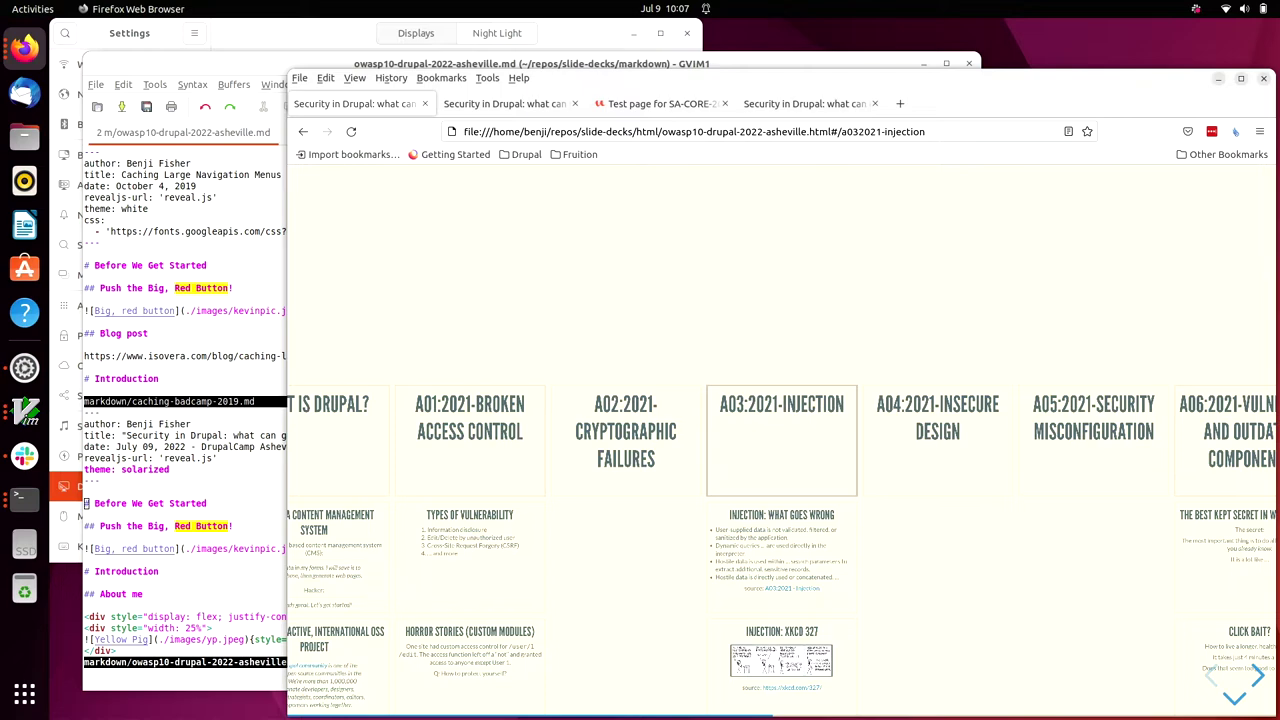
Continue through A06 and A10 to Conclusion, then return to Outline (Continued) in the Introduction column.
key(Right)
key(Right)
key(Right)
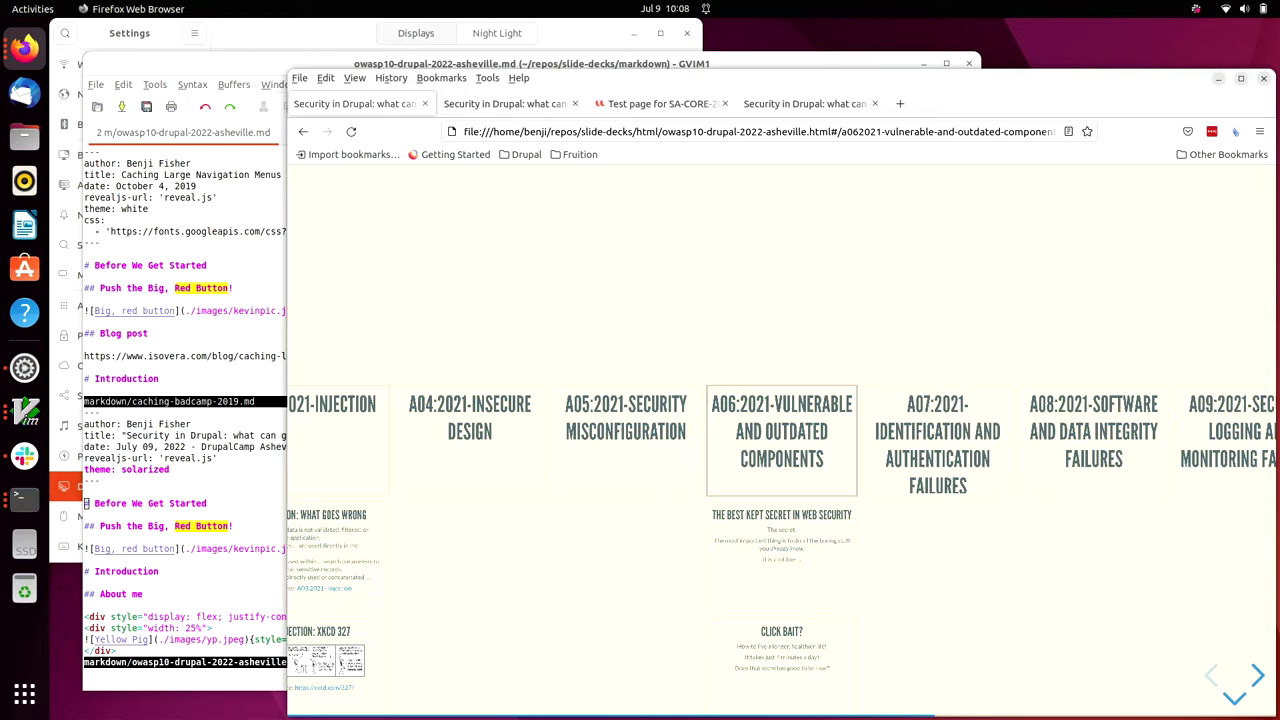
key(Right)
key(Right)
key(Right)
key(Right)
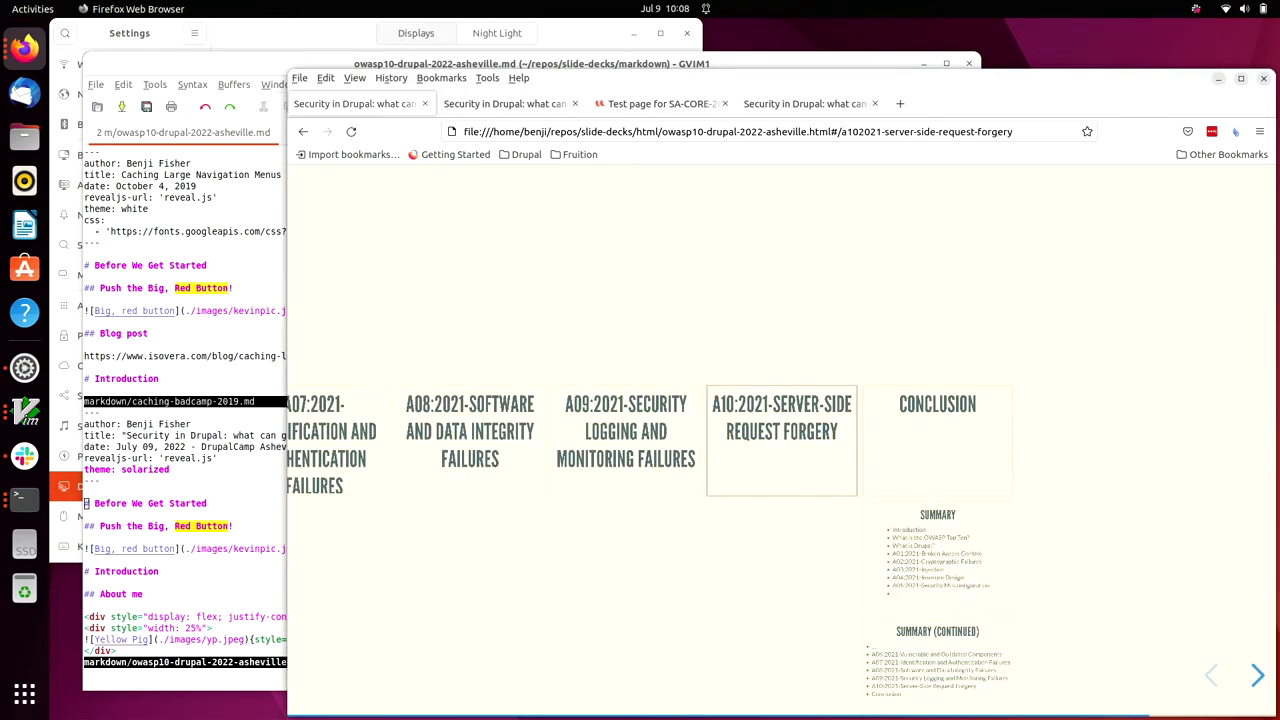
key(Right)
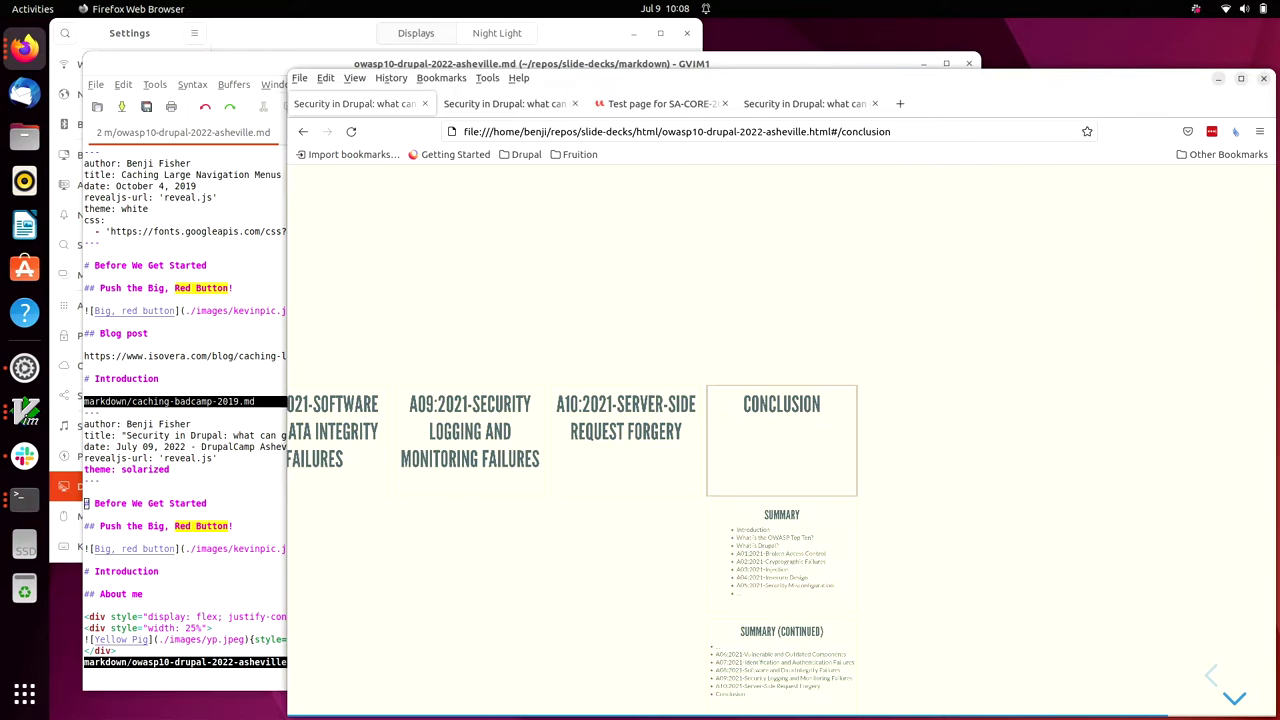
key(Left)
key(Left)
key(Left)
key(Left)
key(Left)
key(Left)
key(Left)
key(Left)
key(Left)
key(Left)
key(Left)
key(Left)
key(Left)
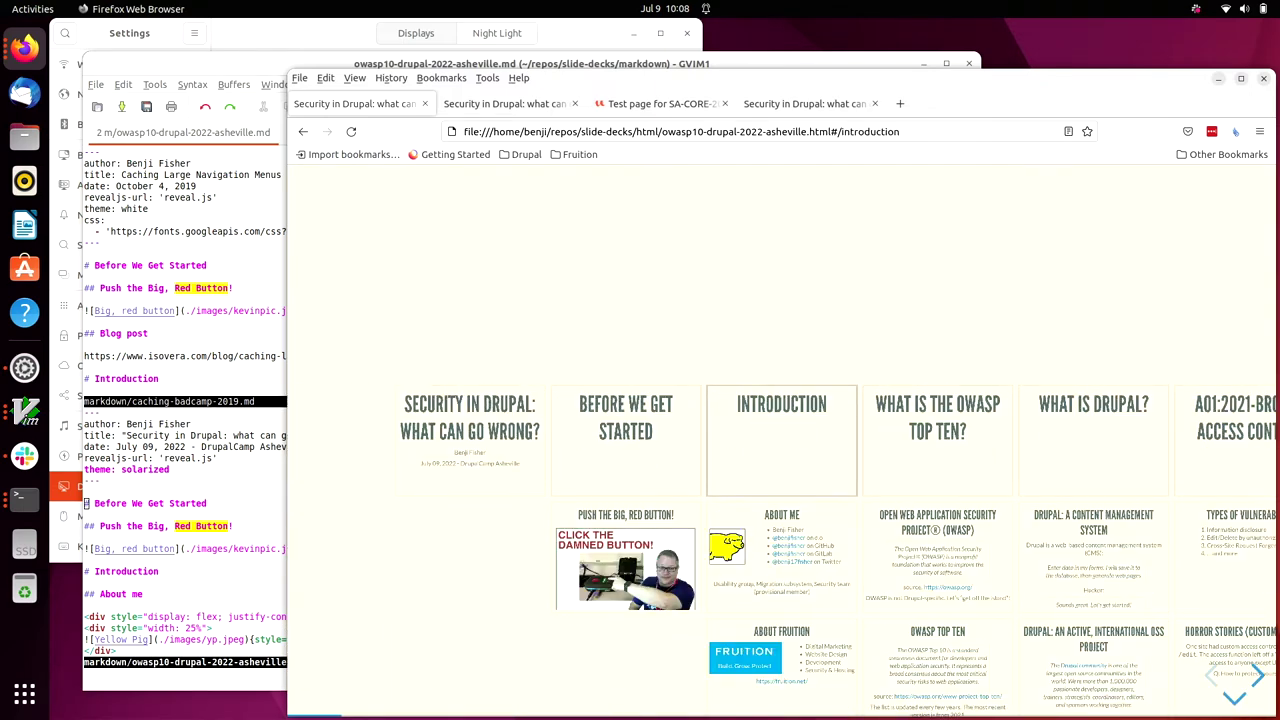
key(Down)
key(Down)
key(Down)
key(Down)
key(Down)
key(Down)
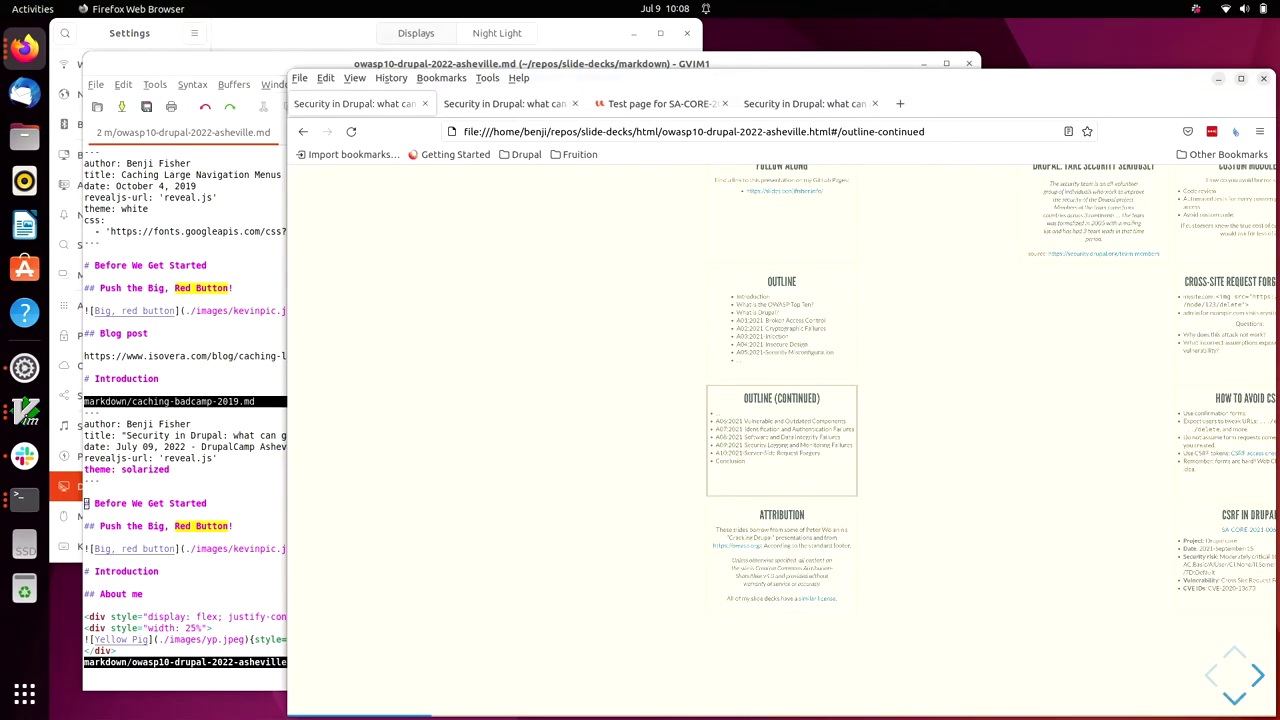
Close the overview, check Outline (Continued), then show the Attribution slide crediting Cracking Drupal and OWASP.
key(Escape)
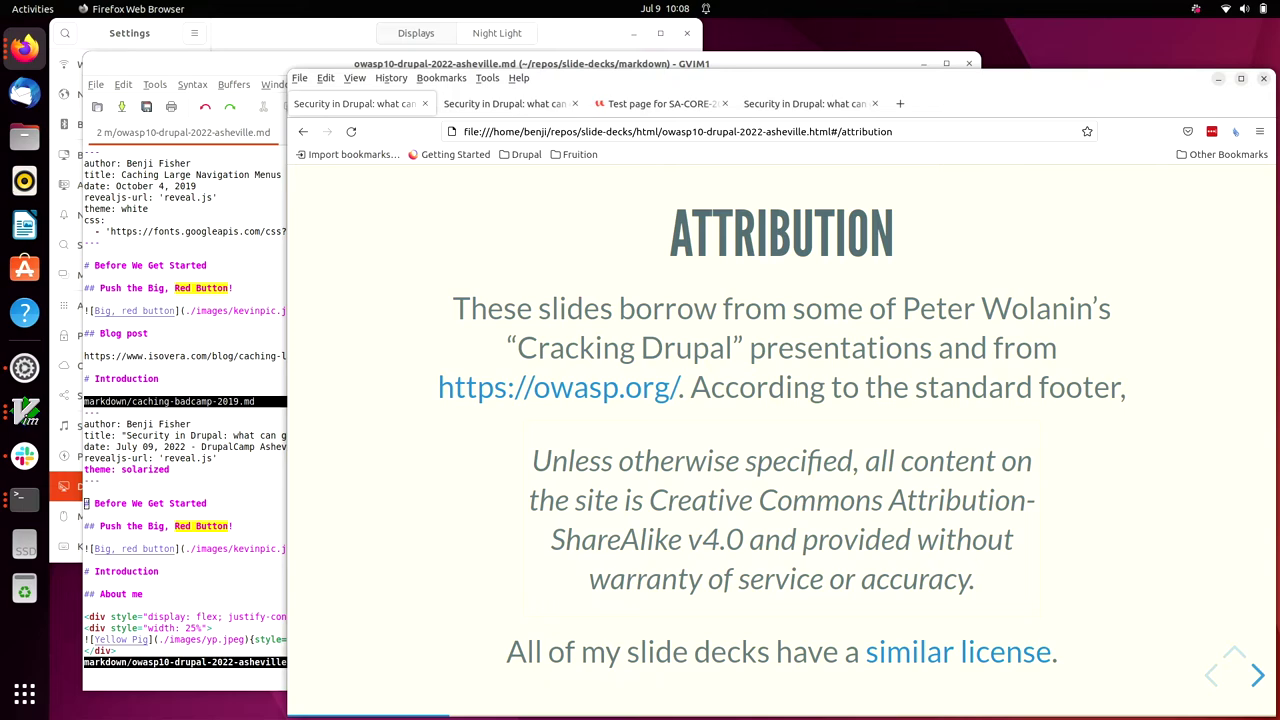
key(Up)
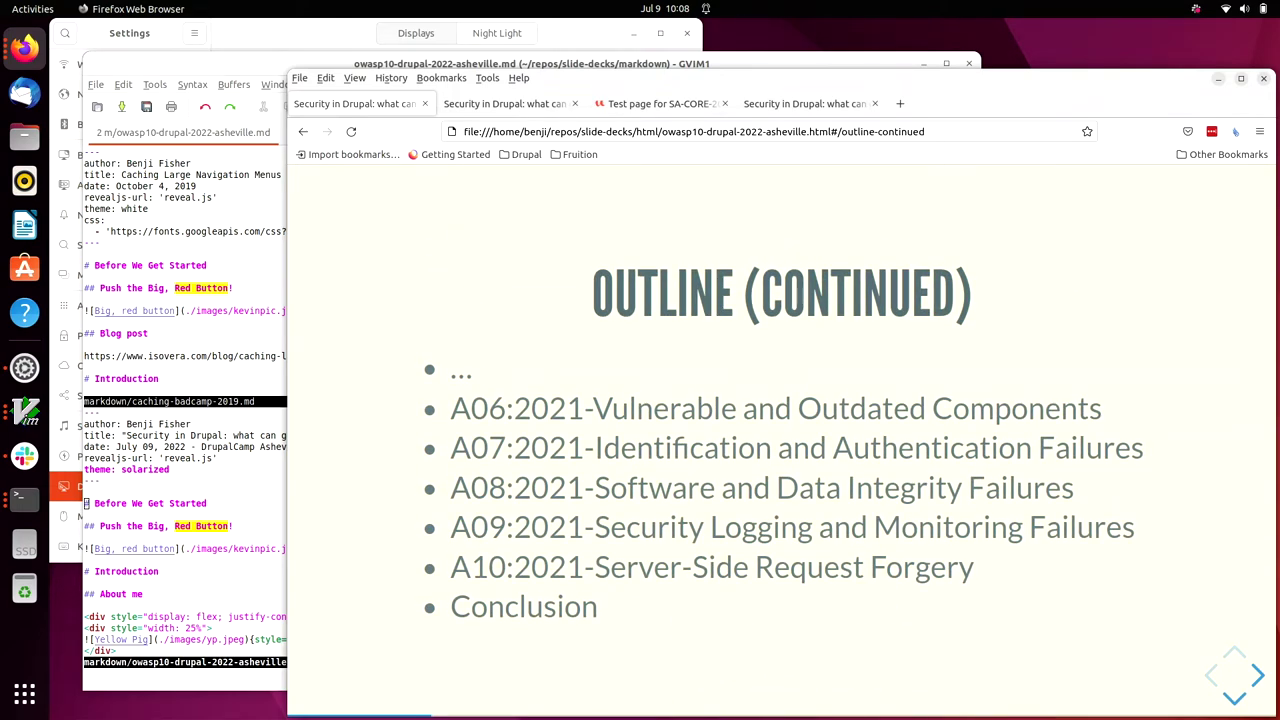
key(Down)
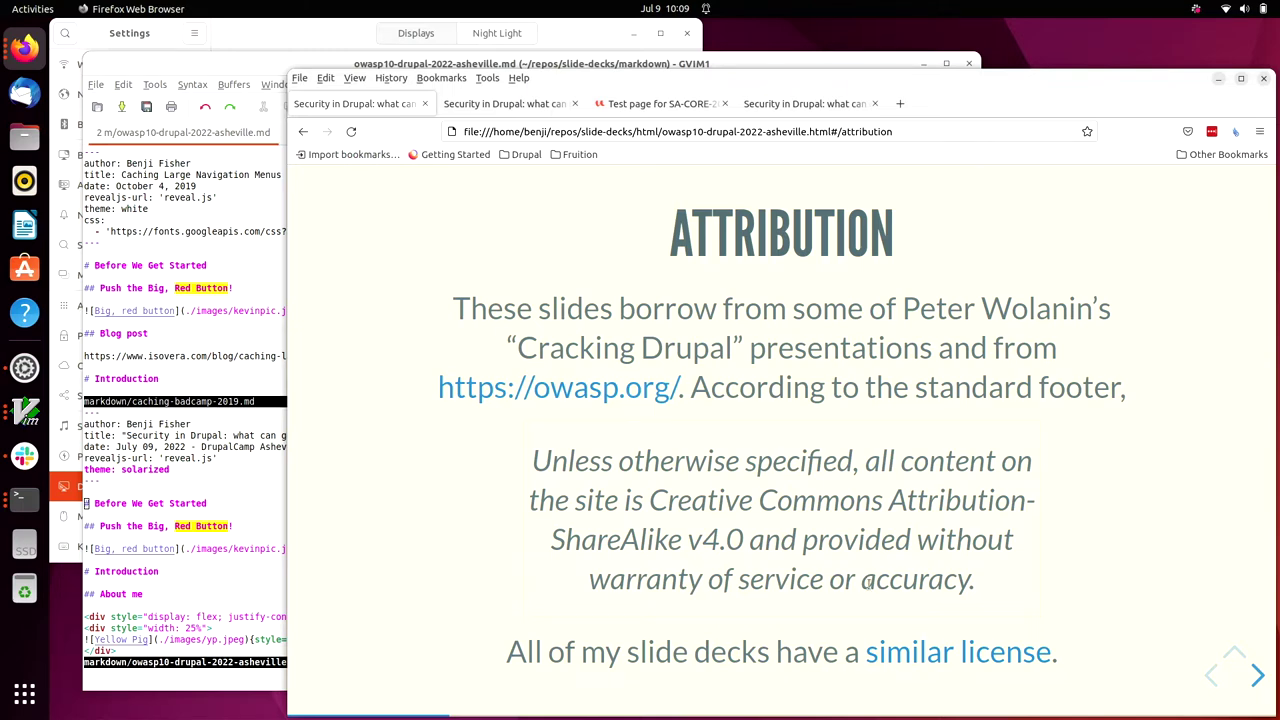
Follow the 'similar license' link to the Copyleft slide, then go back to Attribution.
click(918, 656)
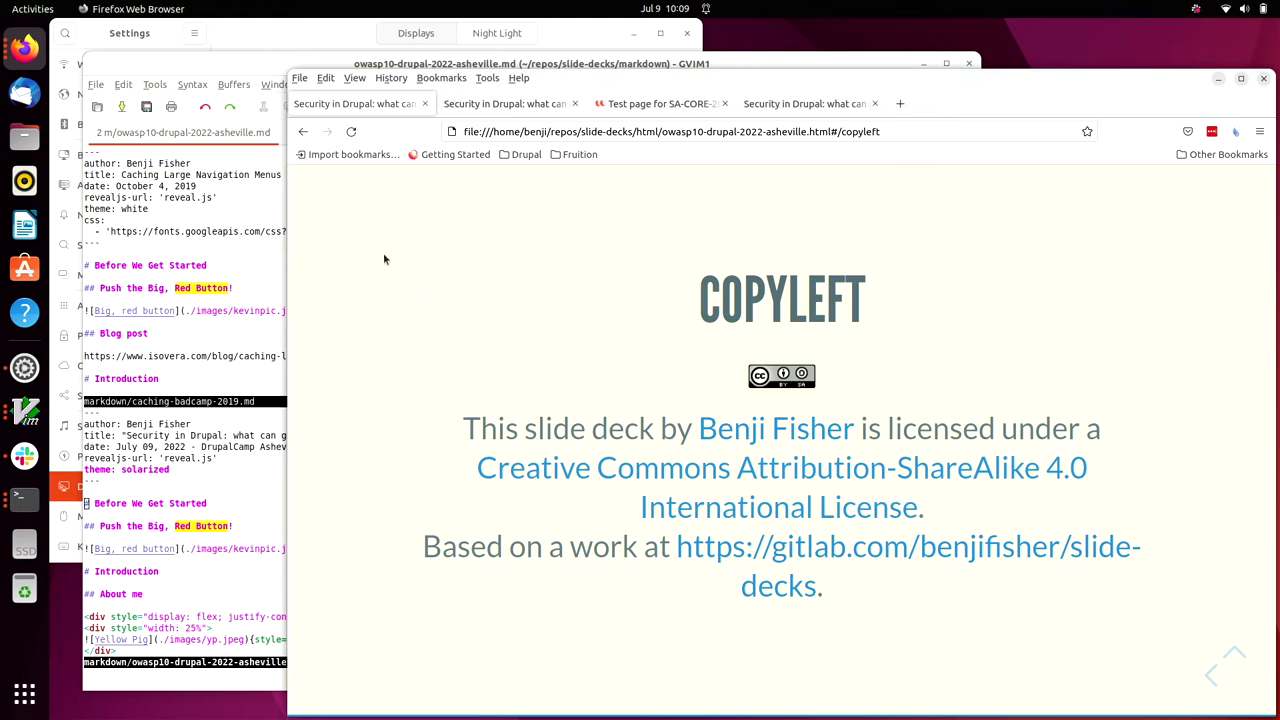
click(302, 131)
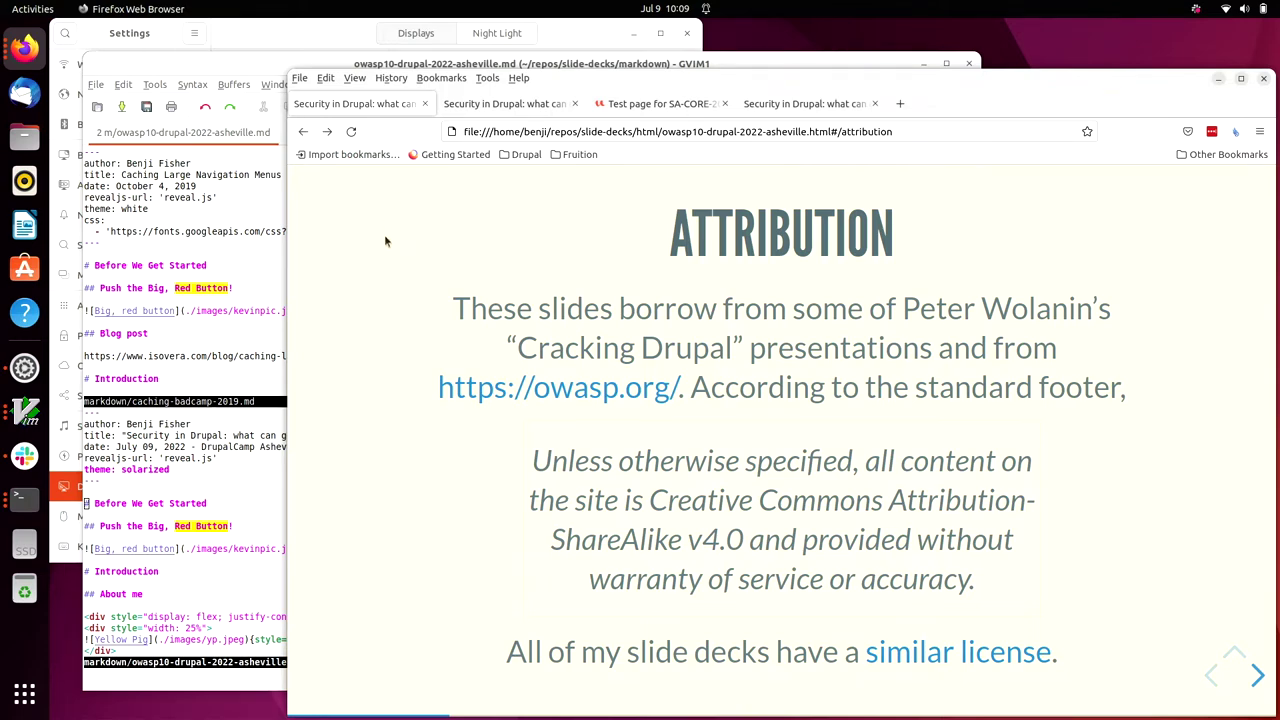
key(Right)
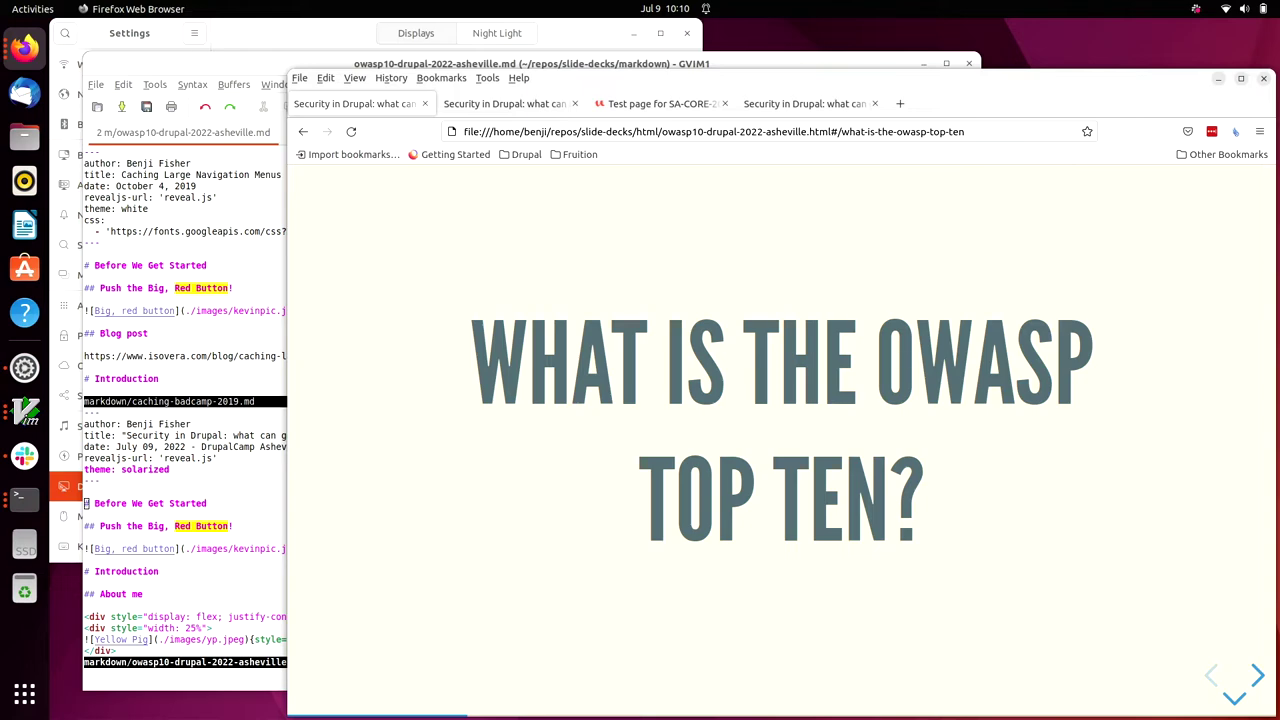
Revisit About Fruition and Follow Along, then advance via What is the OWASP Top Ten? to the OWASP slide.
key(Down)
key(Up)
key(Up)
key(Up)
key(Up)
key(Down)
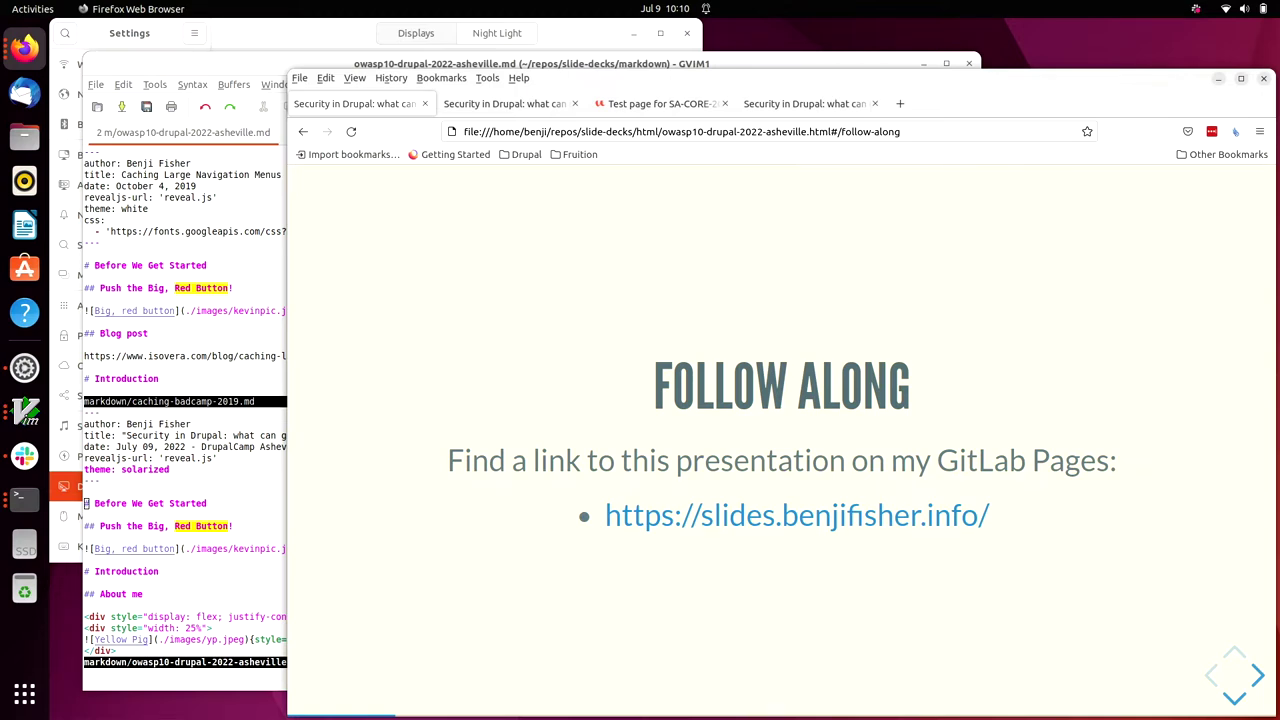
key(Right)
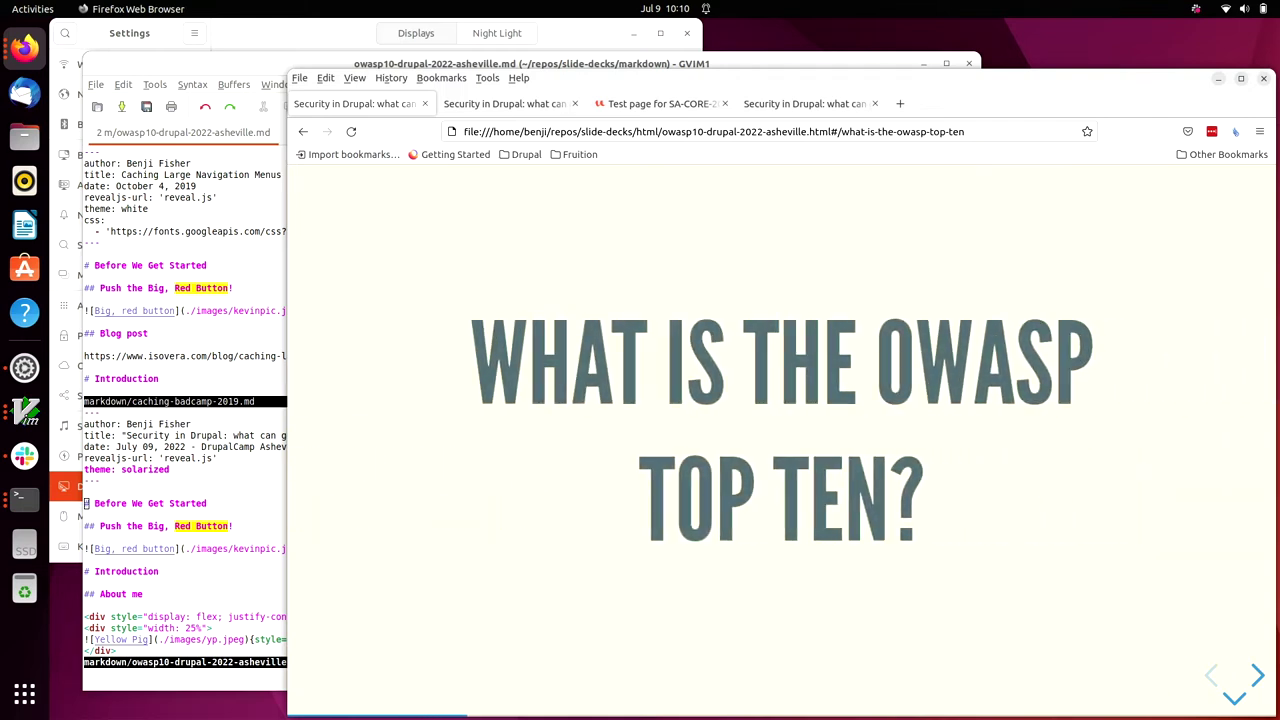
key(Down)
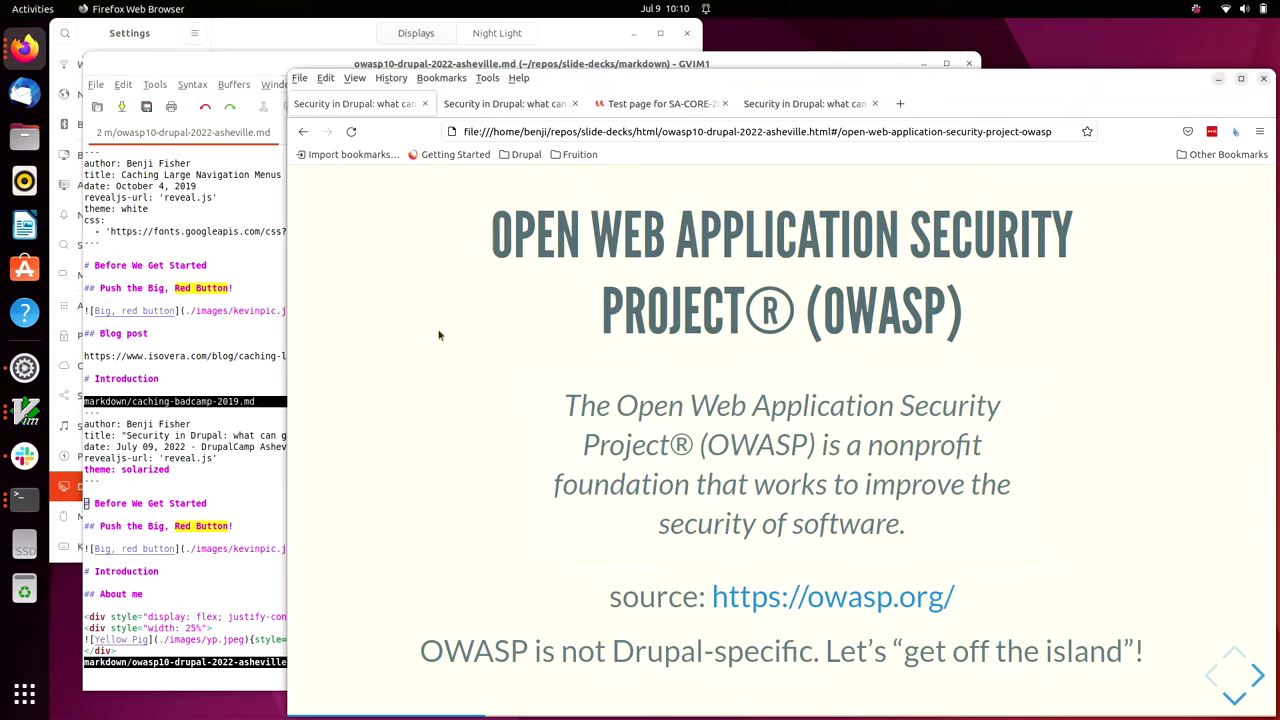
right_click(808, 604)
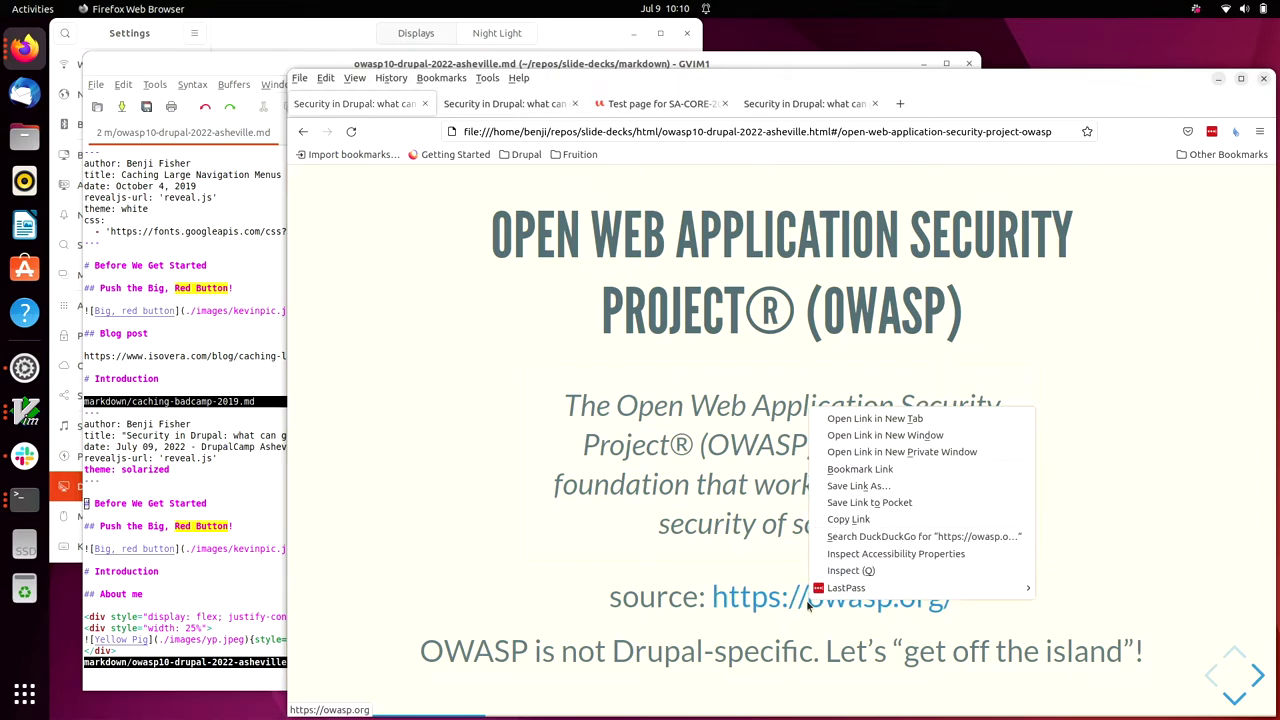
click(880, 418)
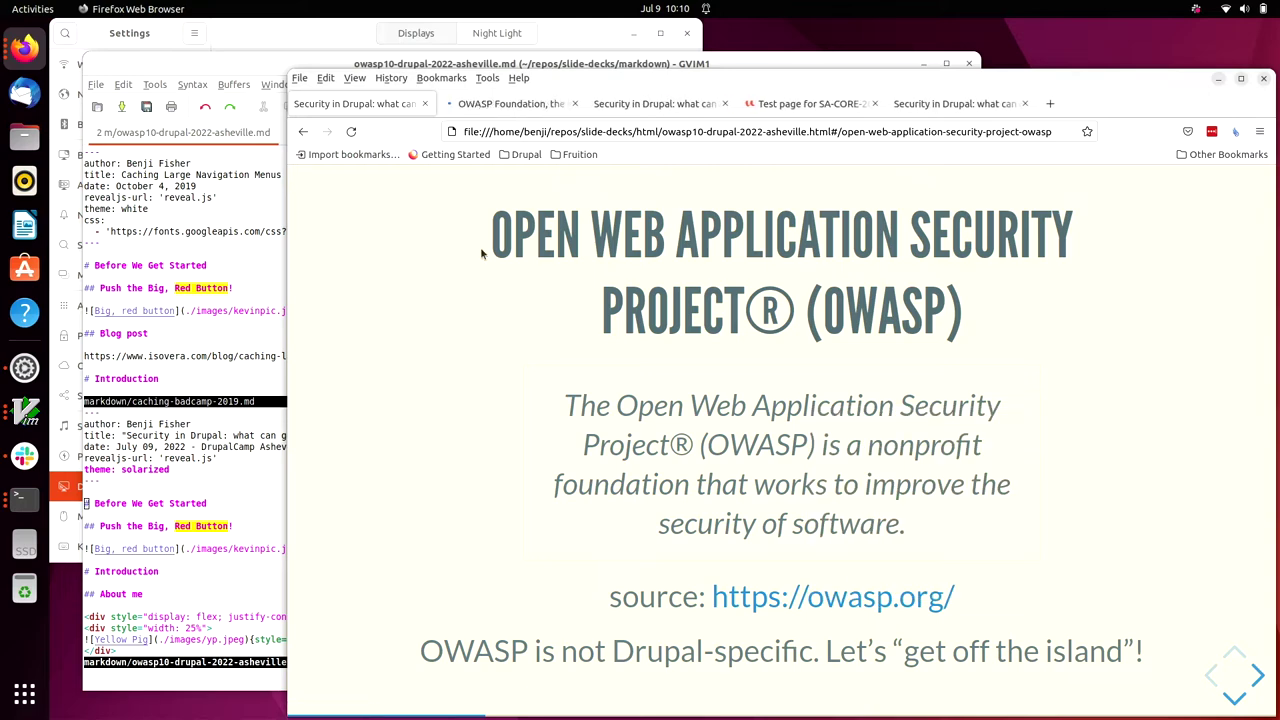
On the OWASP Foundation site, open the Project Spotlight: OWASP Top 10 page, then return to the slides.
click(502, 105)
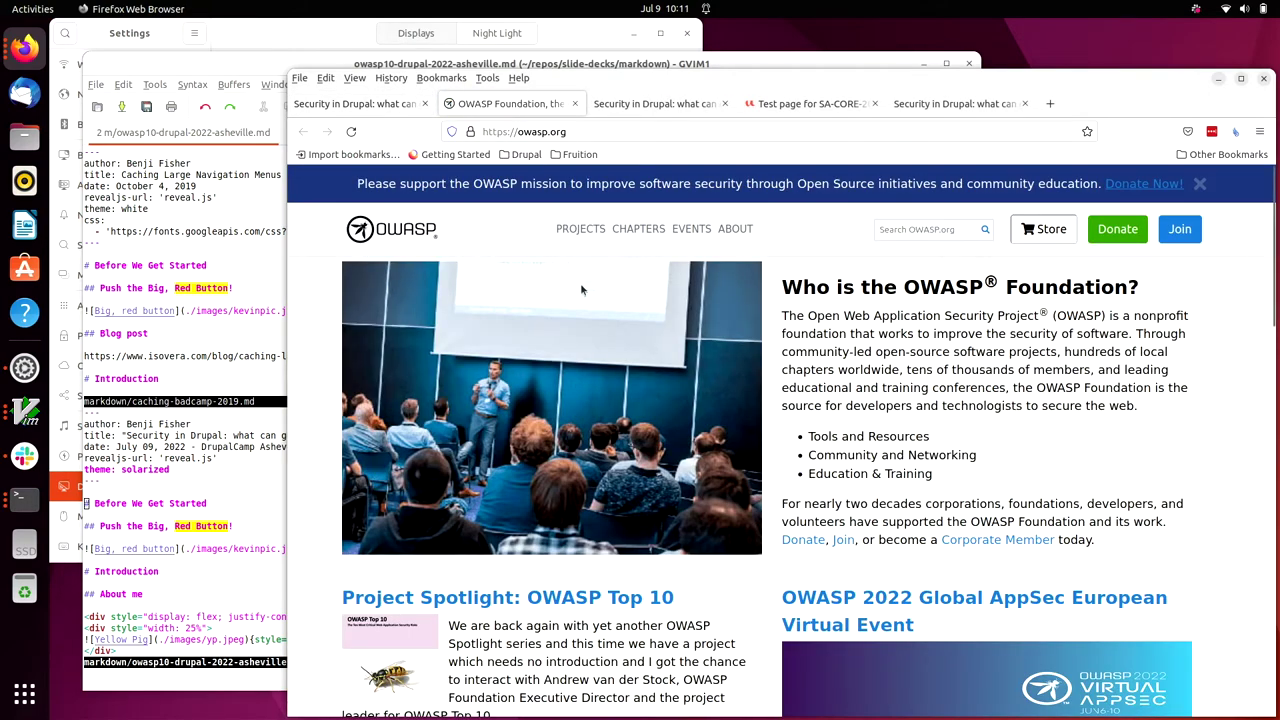
scroll(645, 371, down, 10)
scroll(645, 371, up, 8)
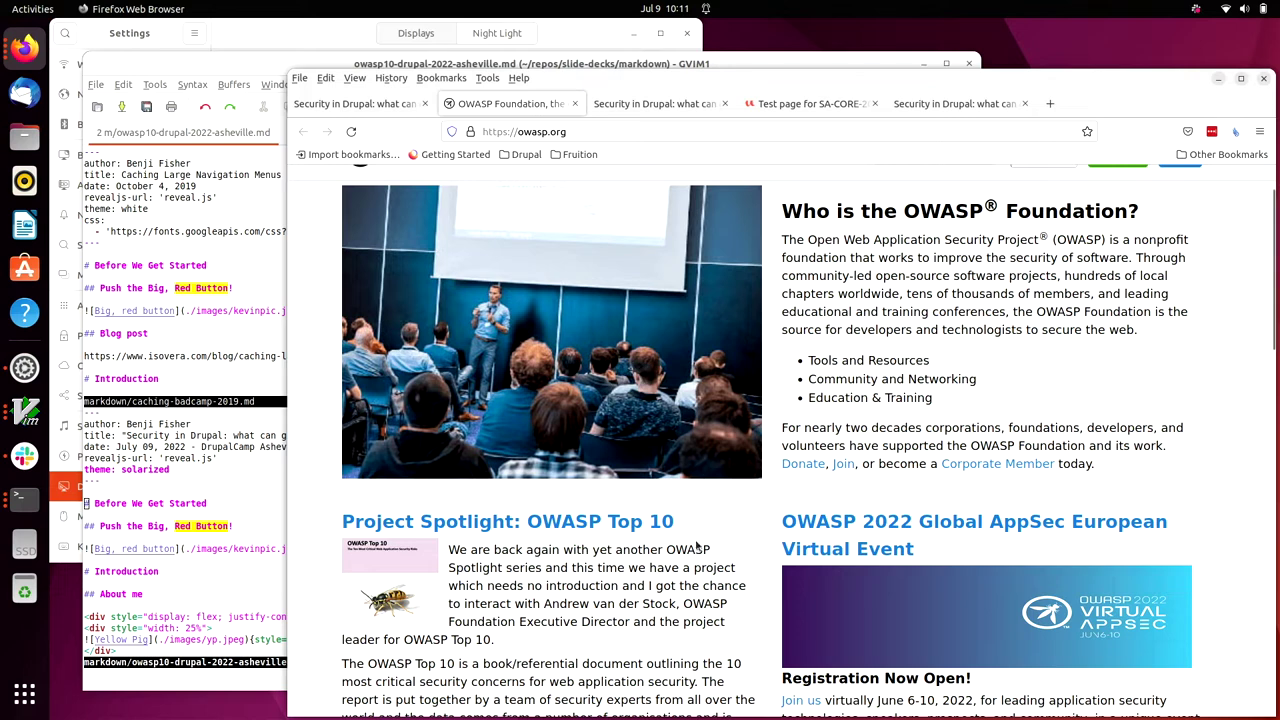
click(595, 530)
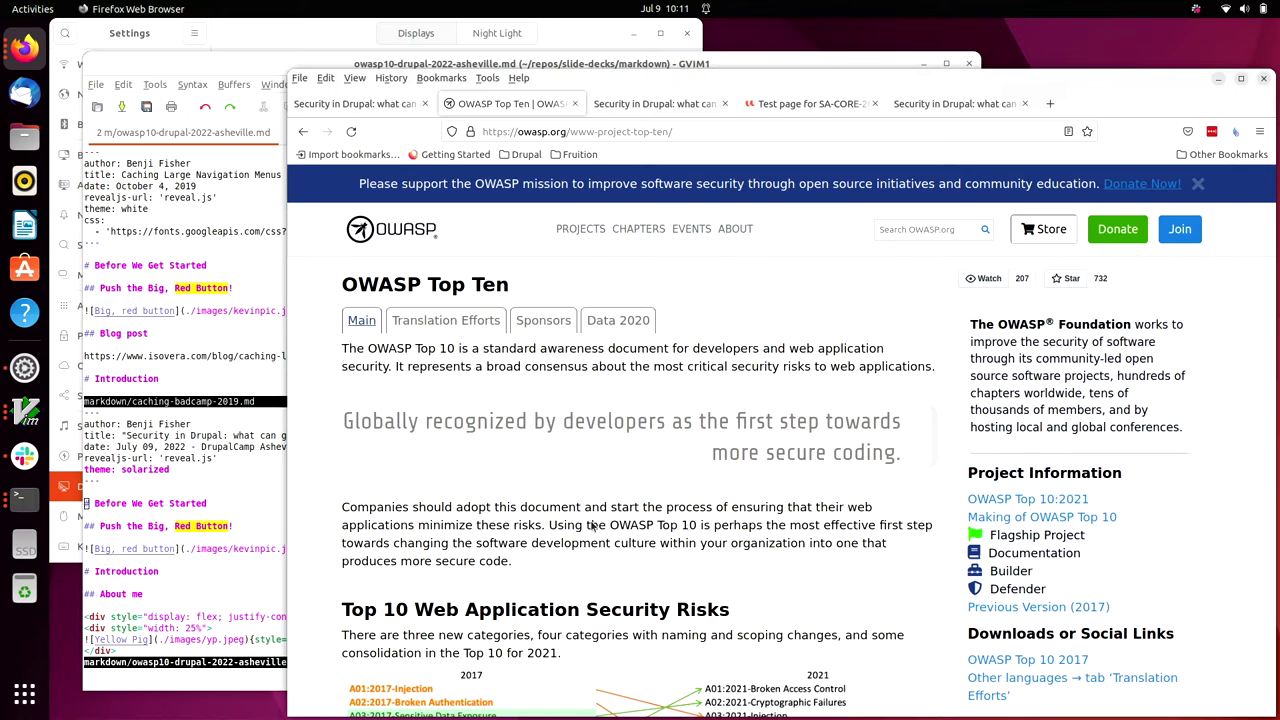
scroll(586, 589, down, 5)
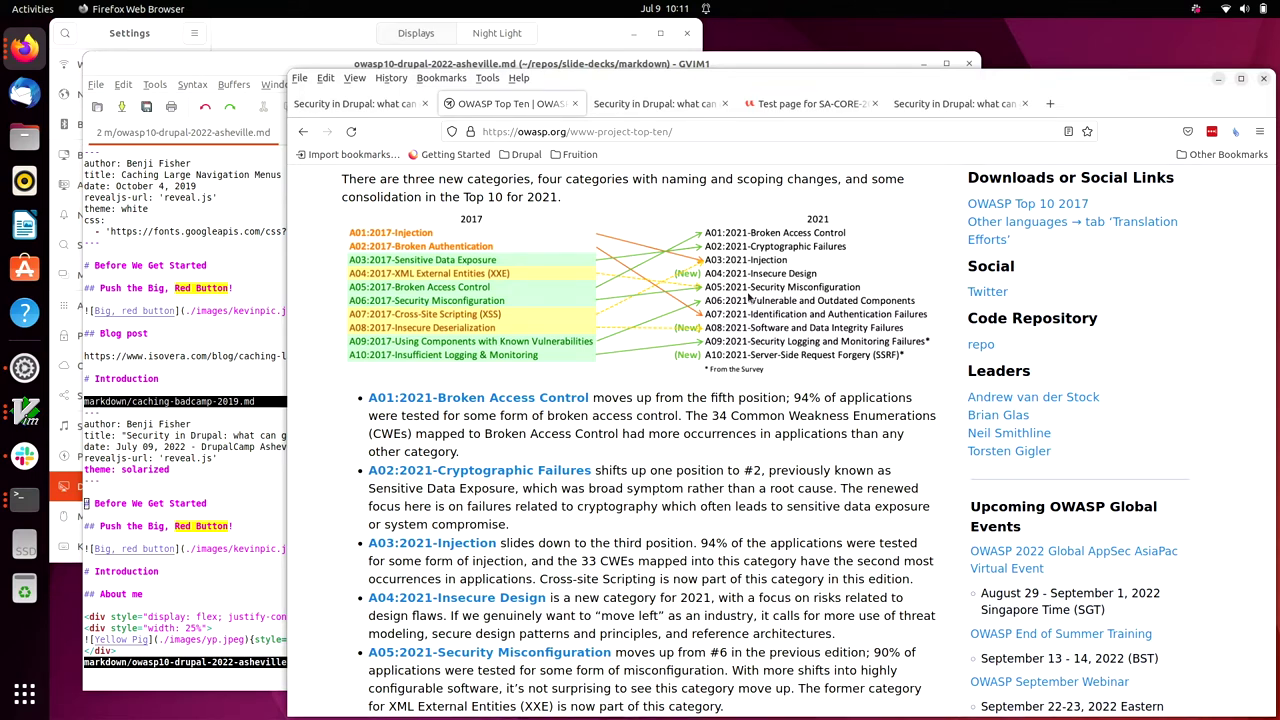
key(alt+Left)
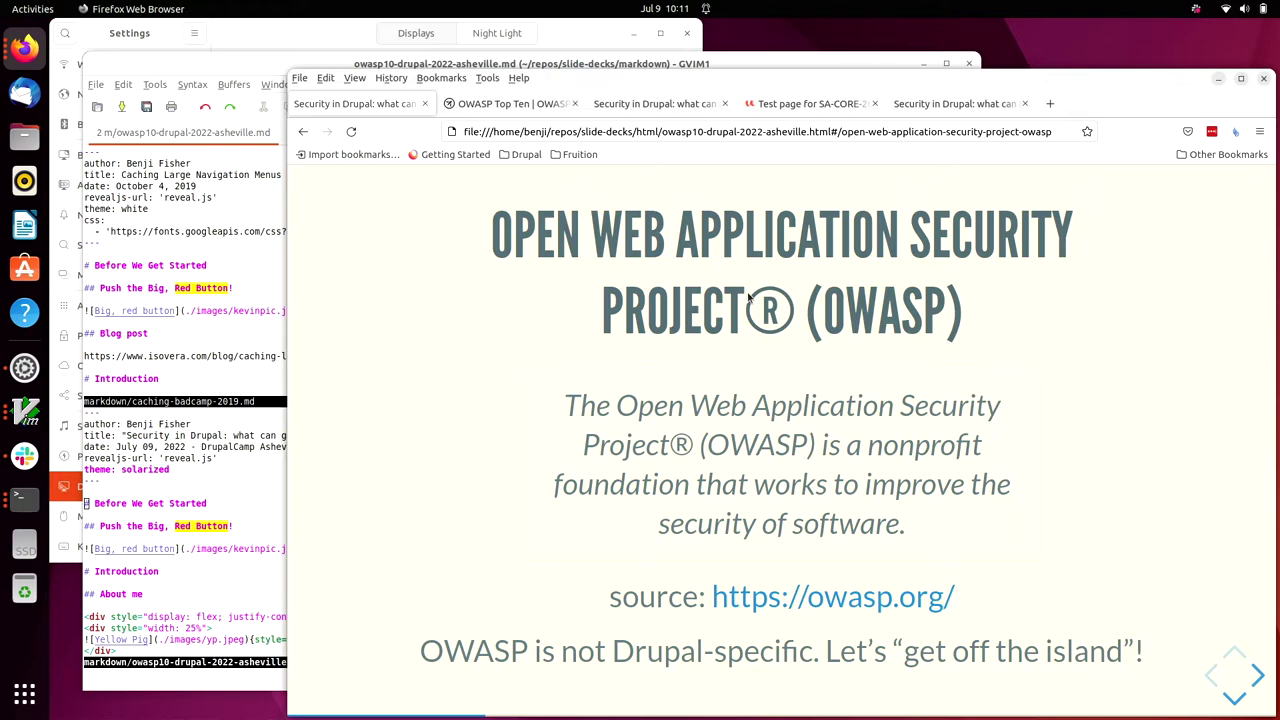
Step past the OWASP Top Ten slide to the 'What is Drupal?' section title.
key(Down)
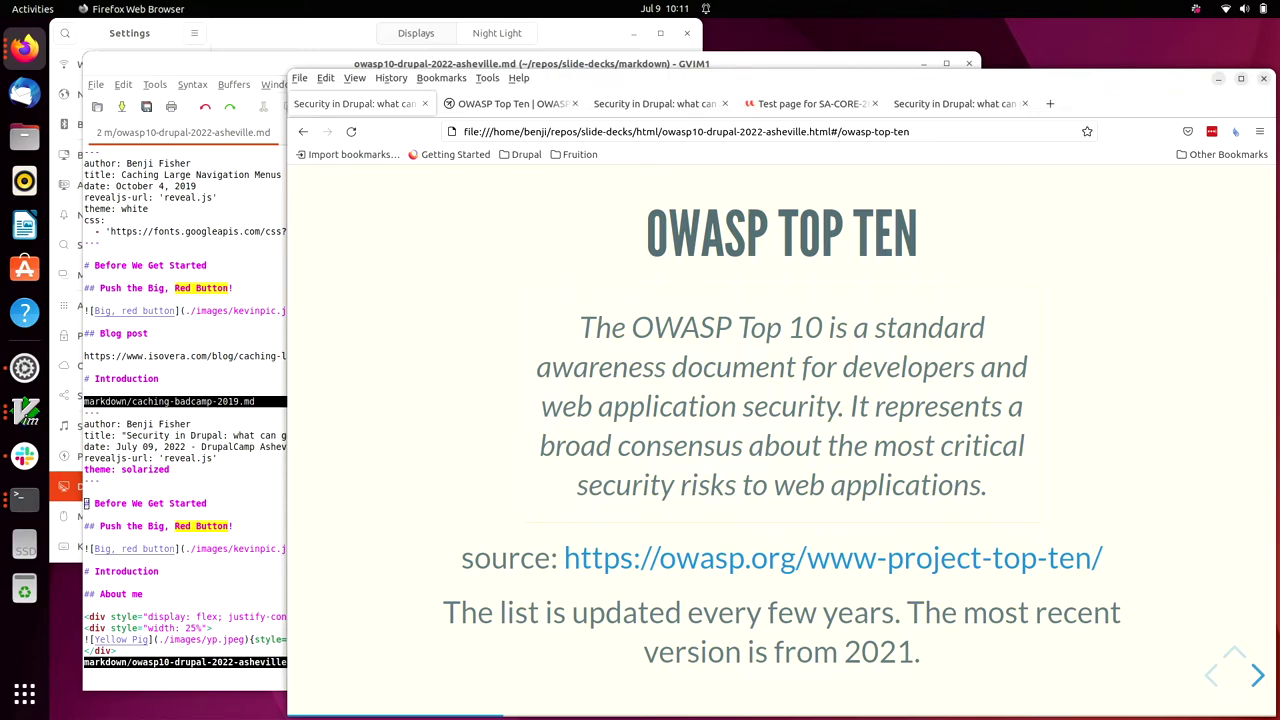
key(Right)
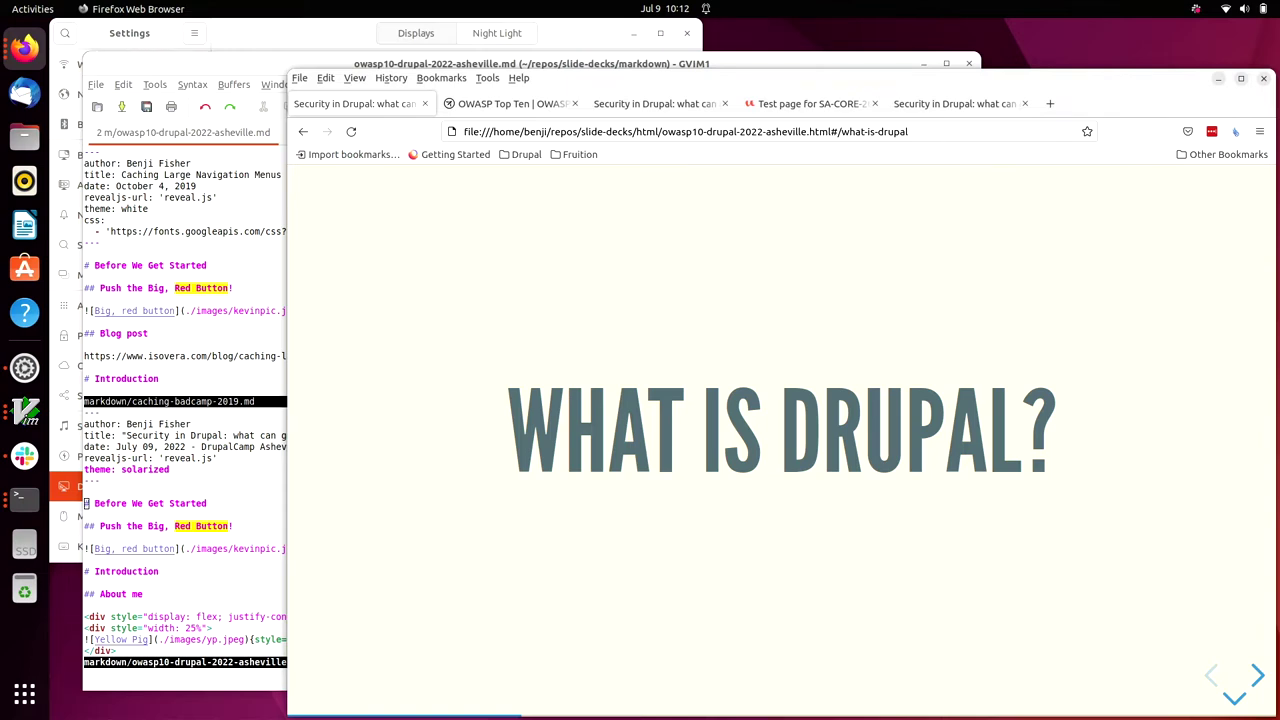
Step past the content management system slide to 'Drupal: an active, international OSS project'.
key(Down)
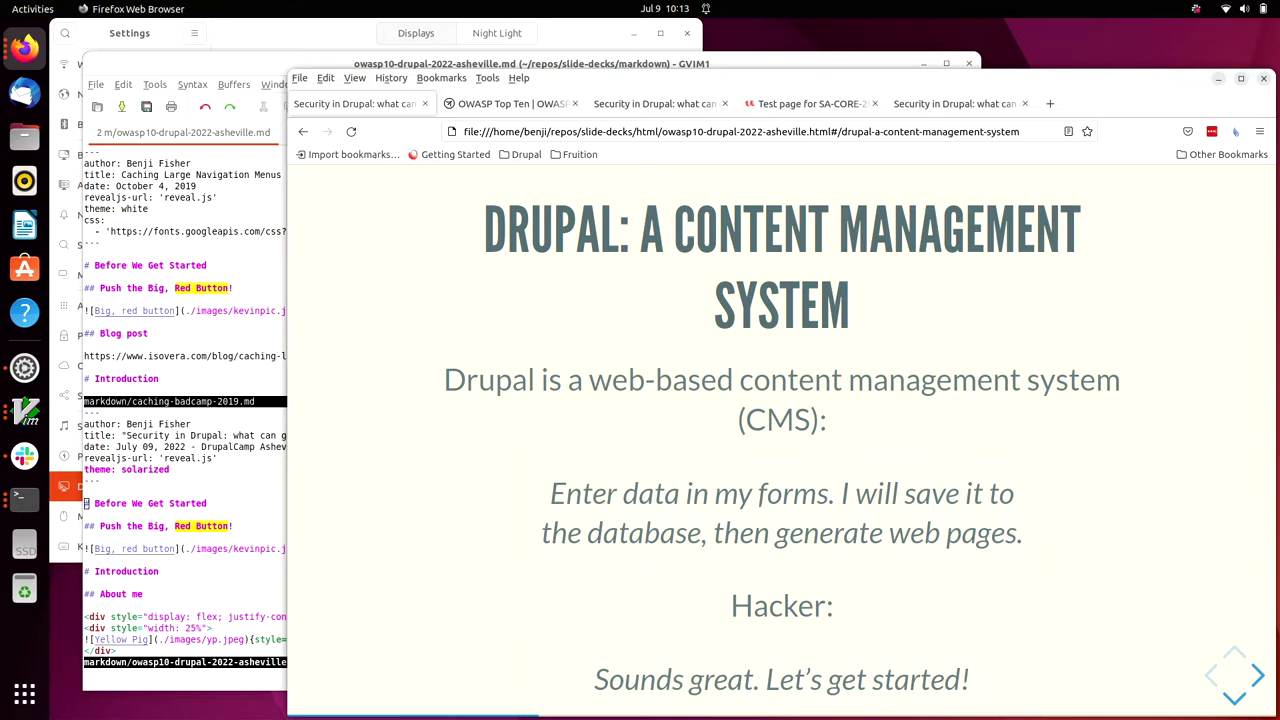
key(Right)
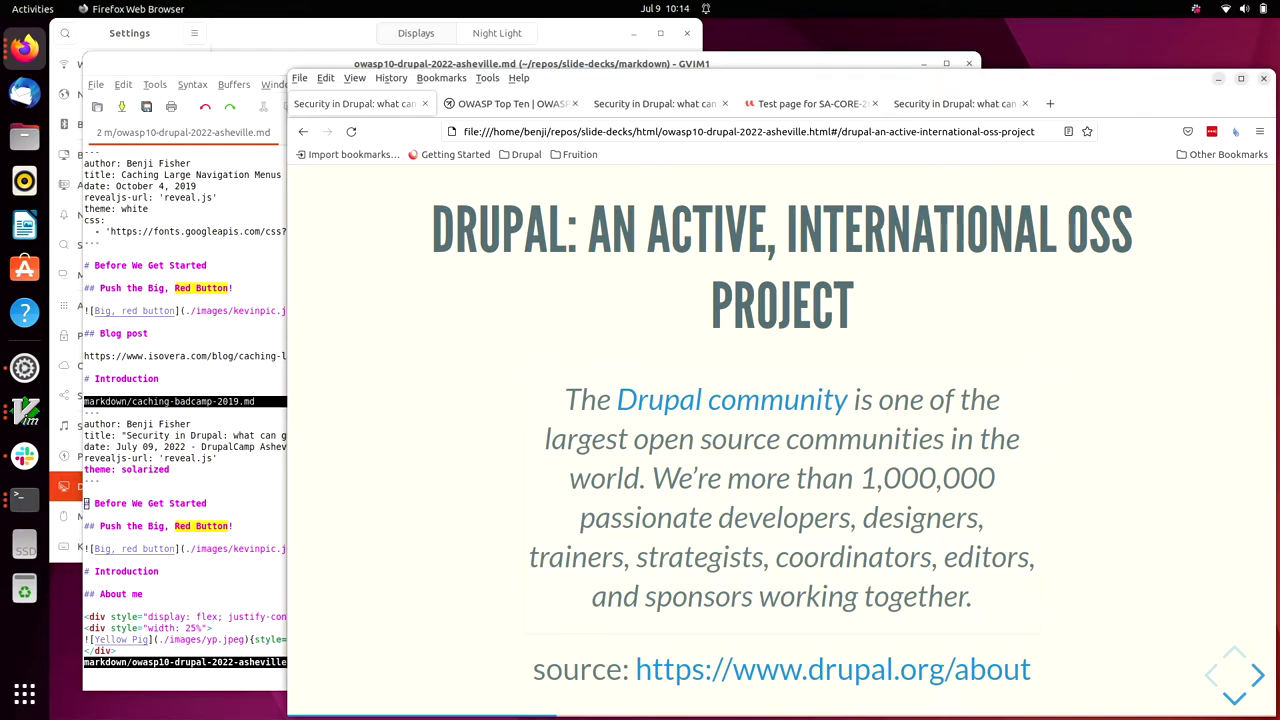
Advance past 'Drupal: take security seriously' to the A01:2021-Broken Access Control section title slide.
key(Right)
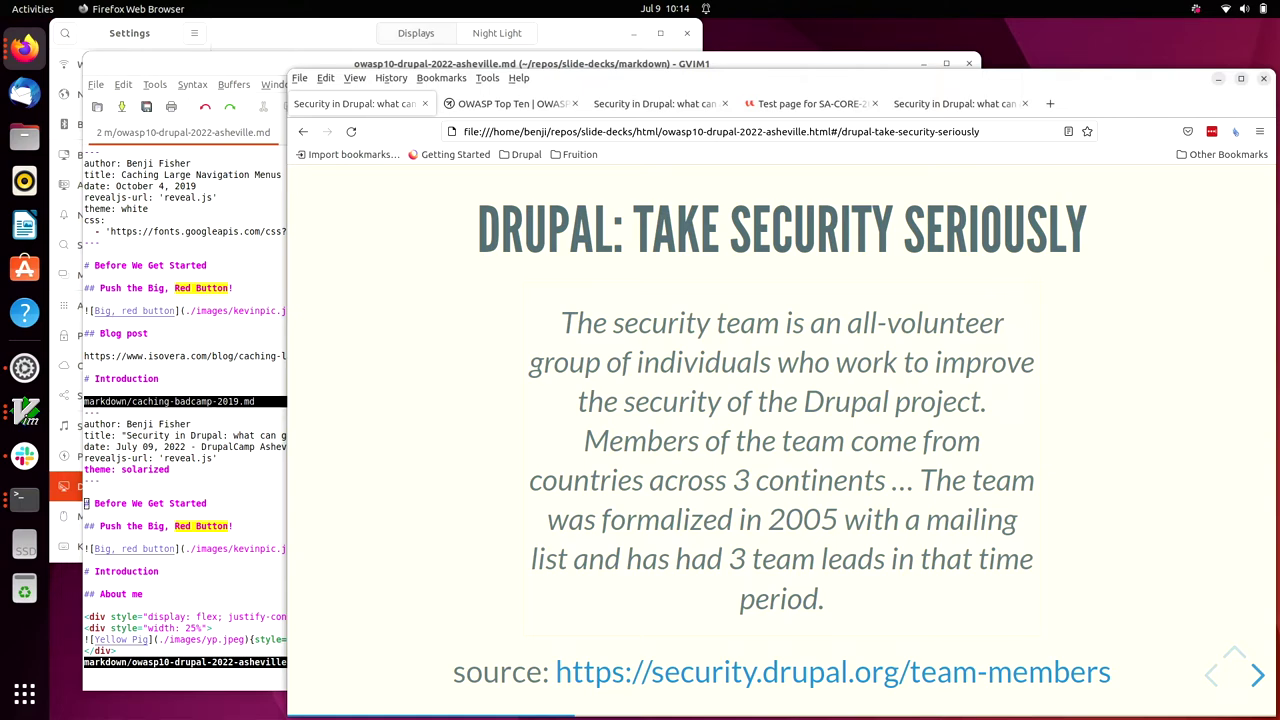
key(Right)
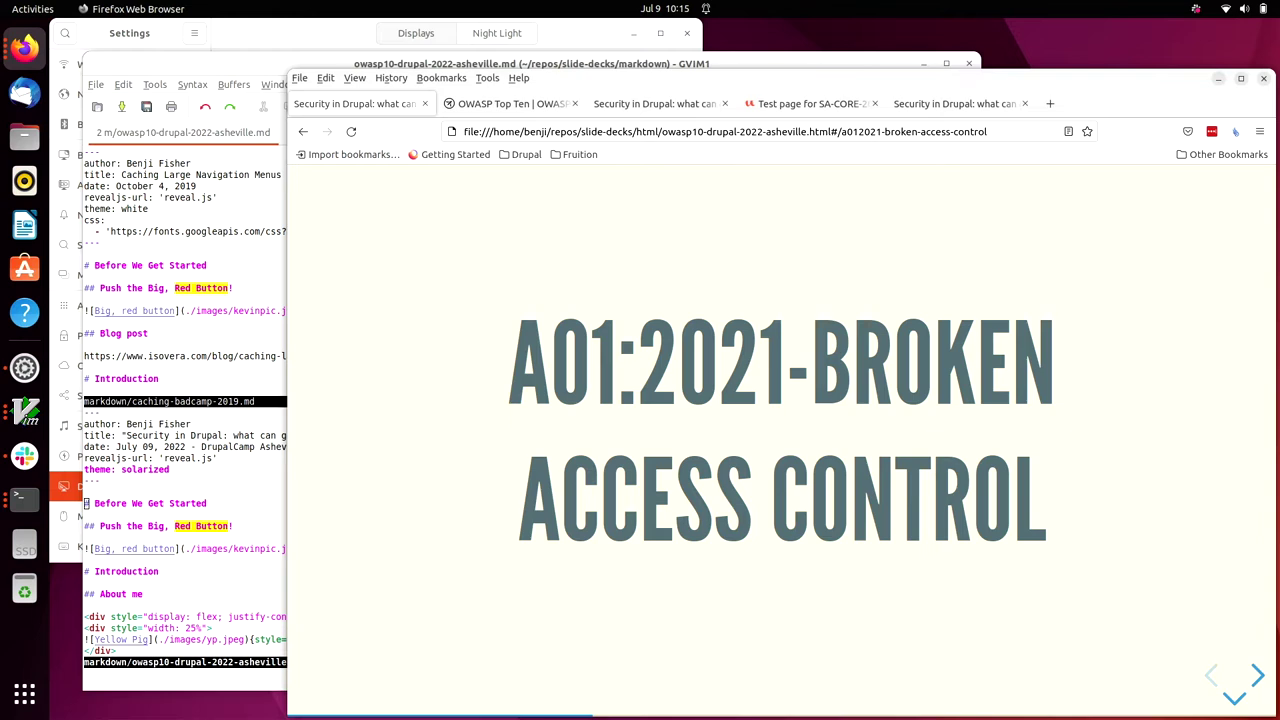
Advance to the Types of Vulnerability slide listing information disclosure, unauthorized edit/delete and CSRF.
key(space)
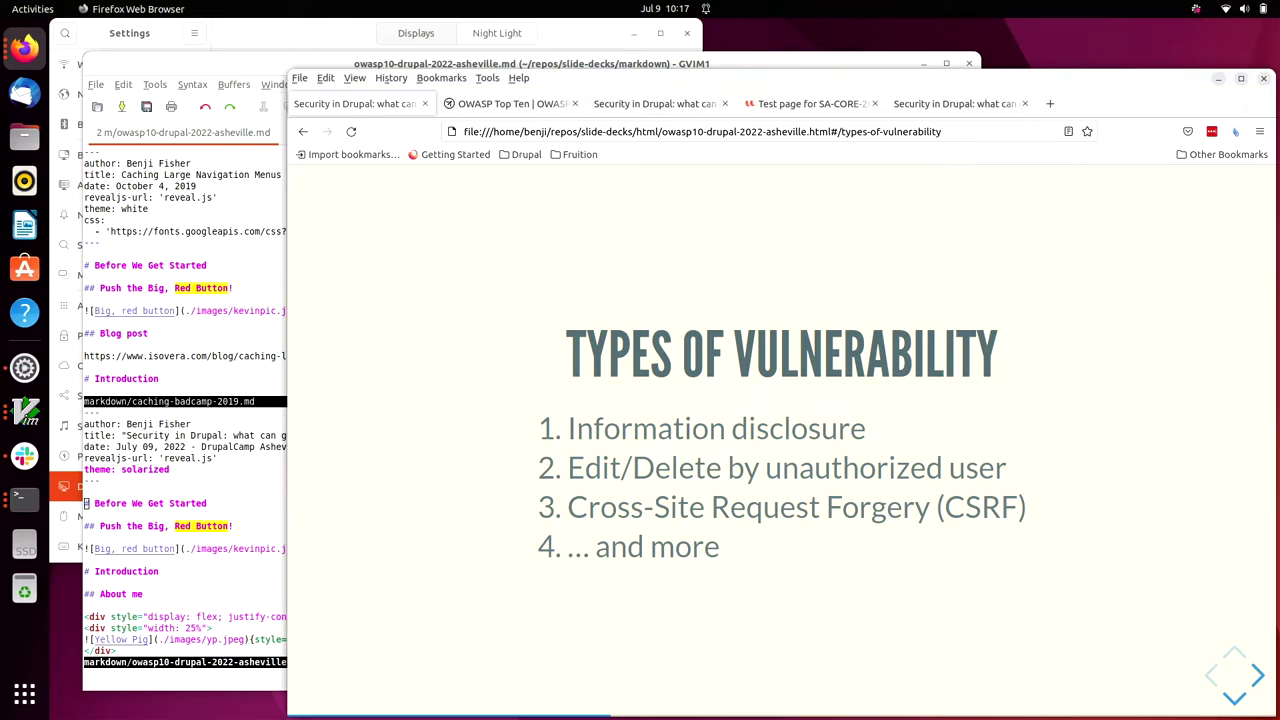
Advance to the Horror Stories (Custom Modules) slide about a missing 'not' exposing /user/1/edit.
key(Right)
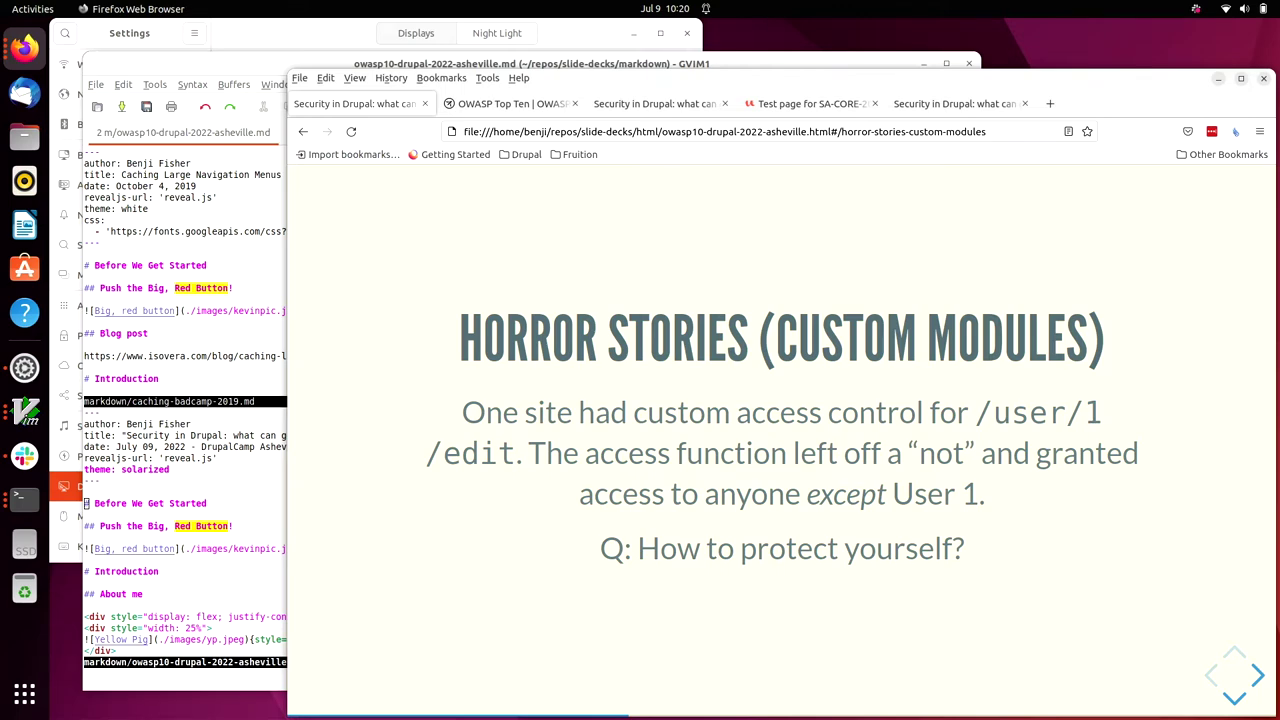
key(Down)
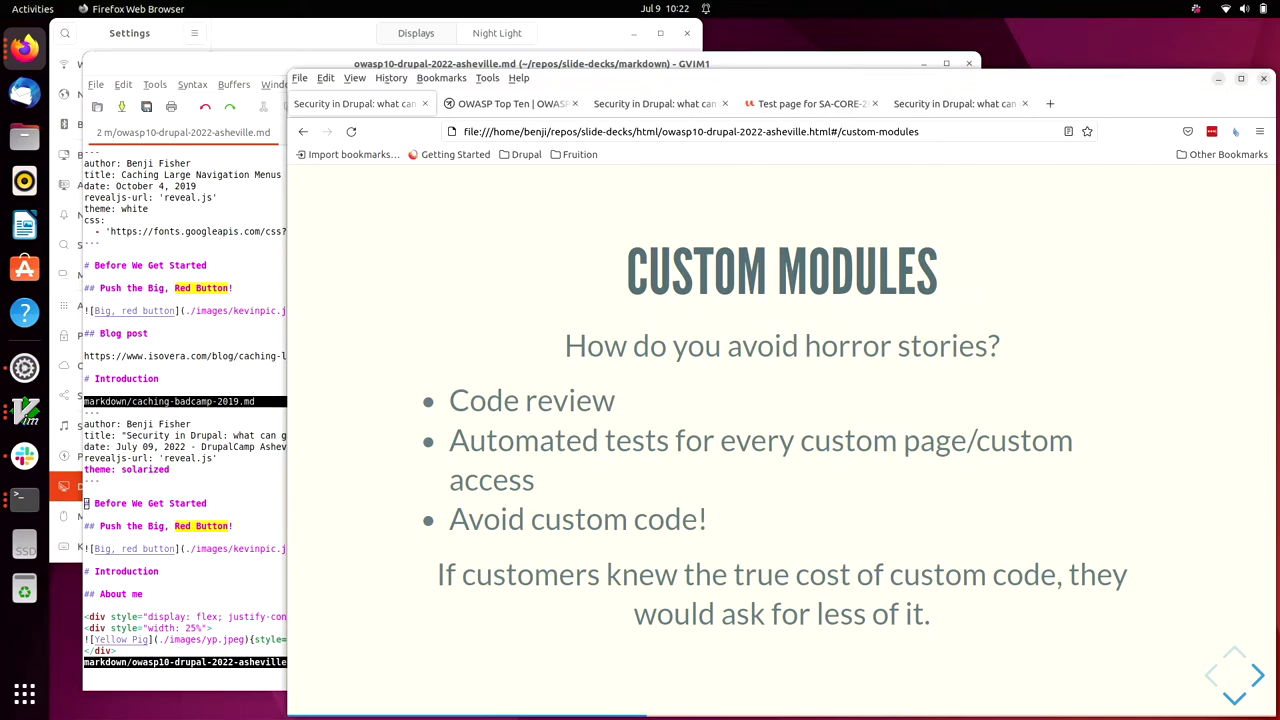
Advance to the Cross-Site Request Forgery (CSRF) slide about an image-tag delete attack.
key(Right)
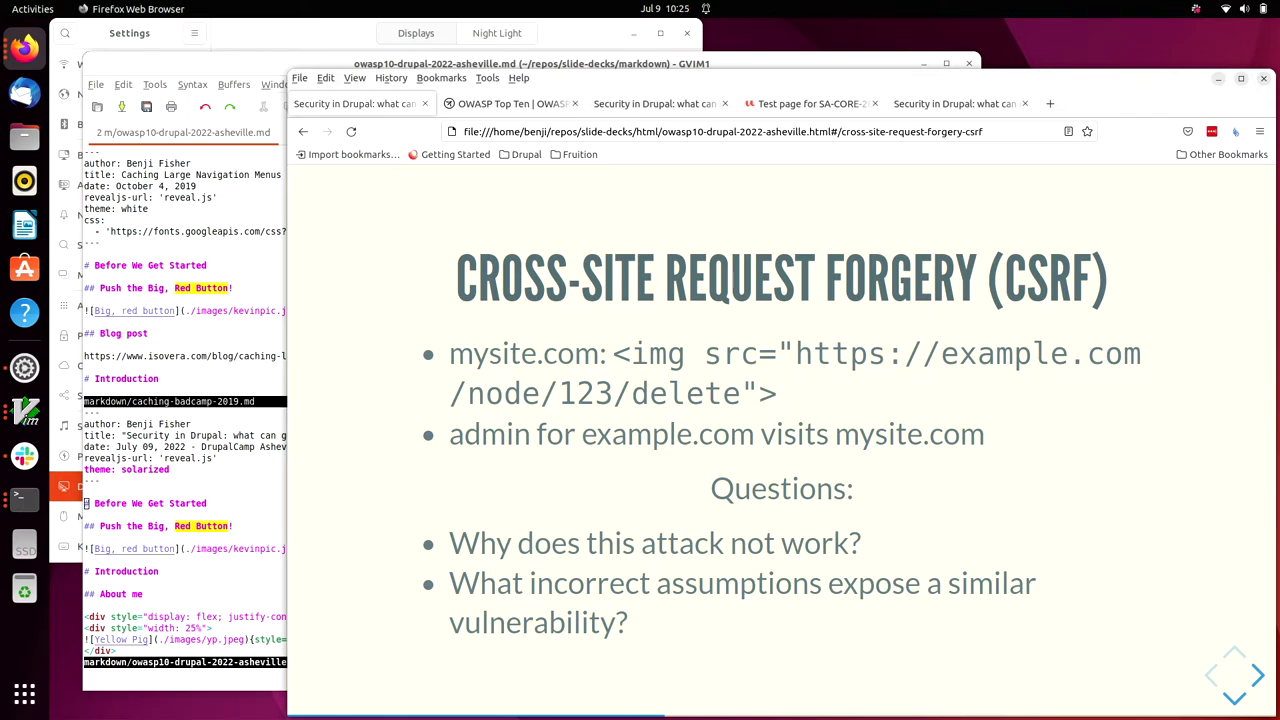
Advance to the How to Avoid CSRF slide recommending confirmation forms and CSRF tokens.
key(space)
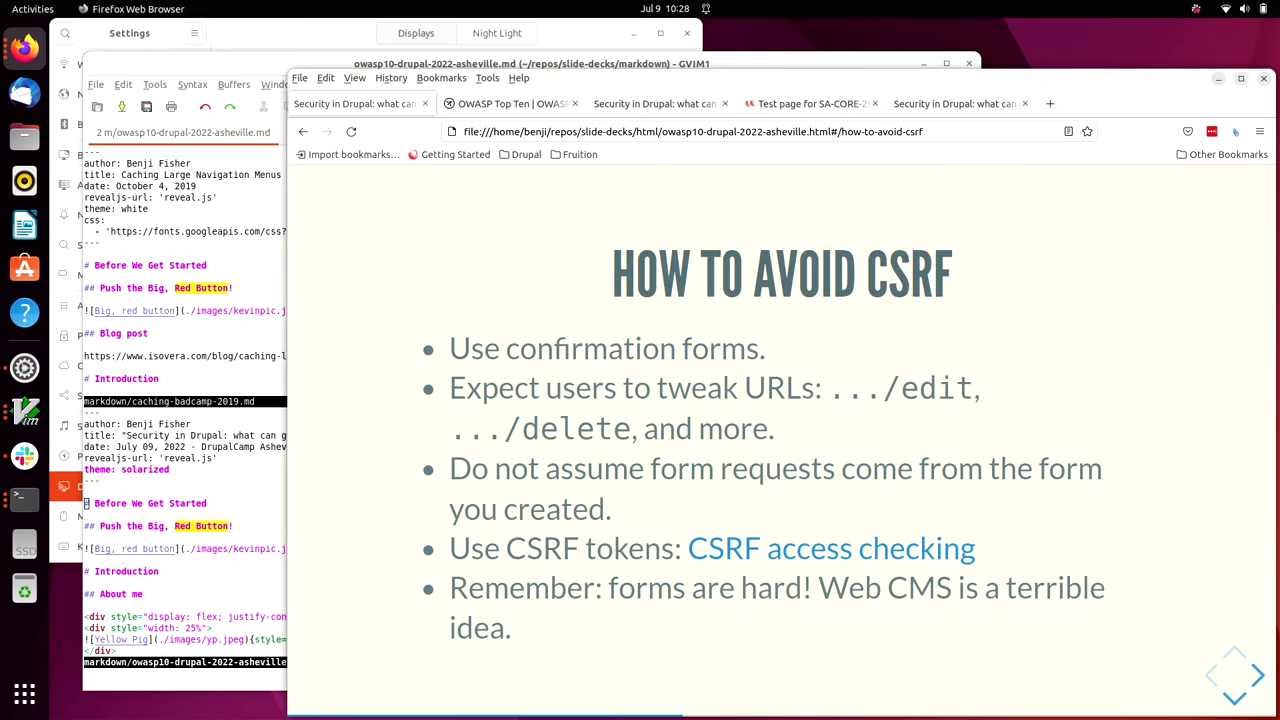
Advance to the CSRF in Drupal slide detailing the SA-CORE-2021-006 advisory.
key(Right)
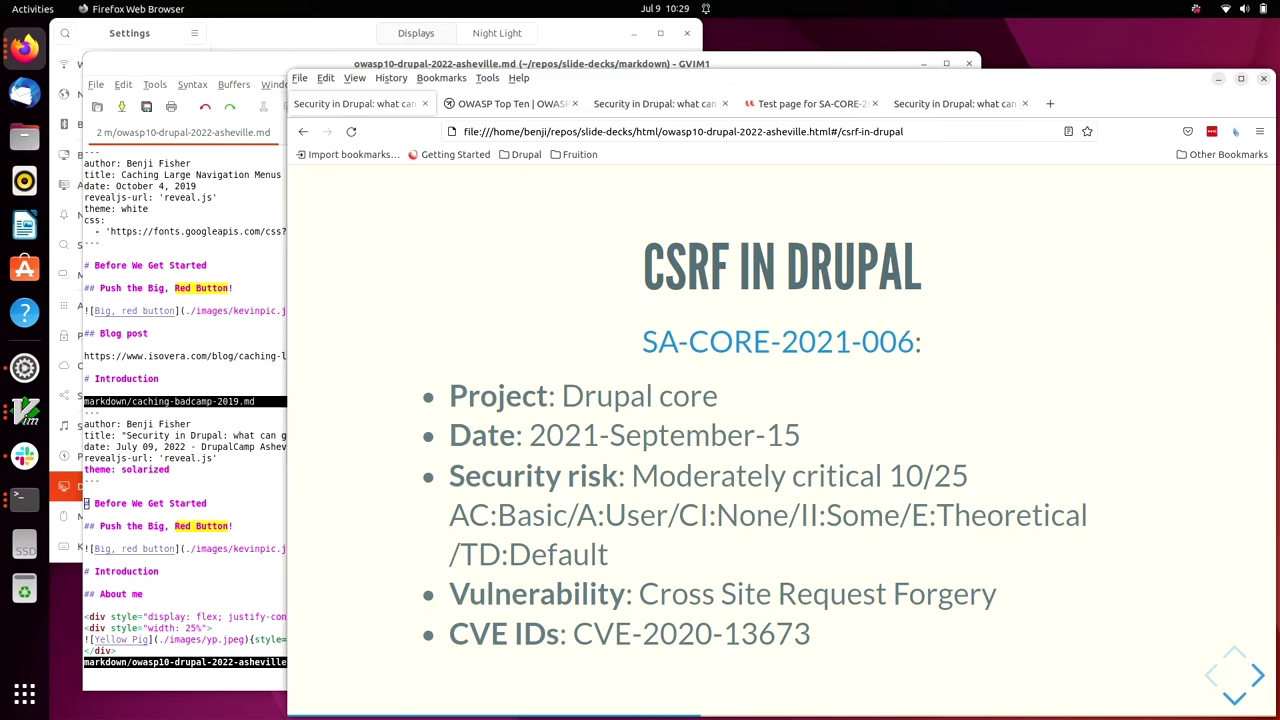
Open the SA-CORE-2021-006 advisory link in a new tab, review it, and return to the slide.
right_click(808, 345)
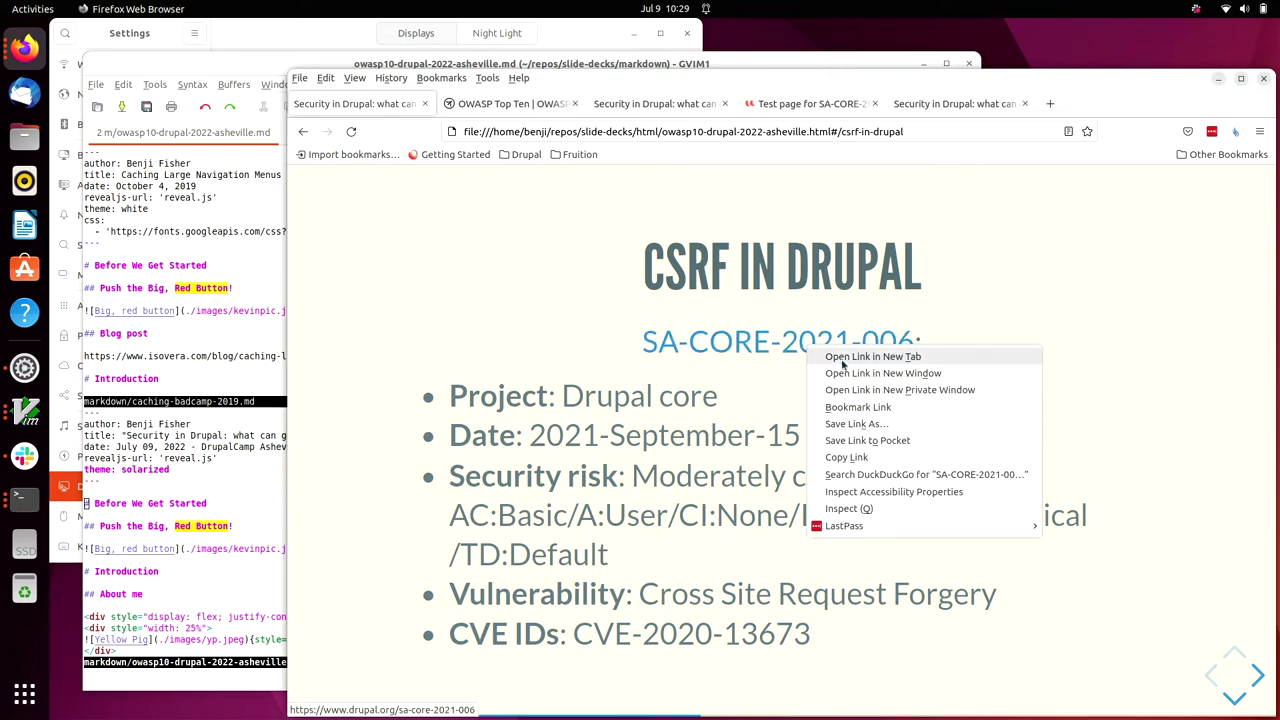
click(843, 360)
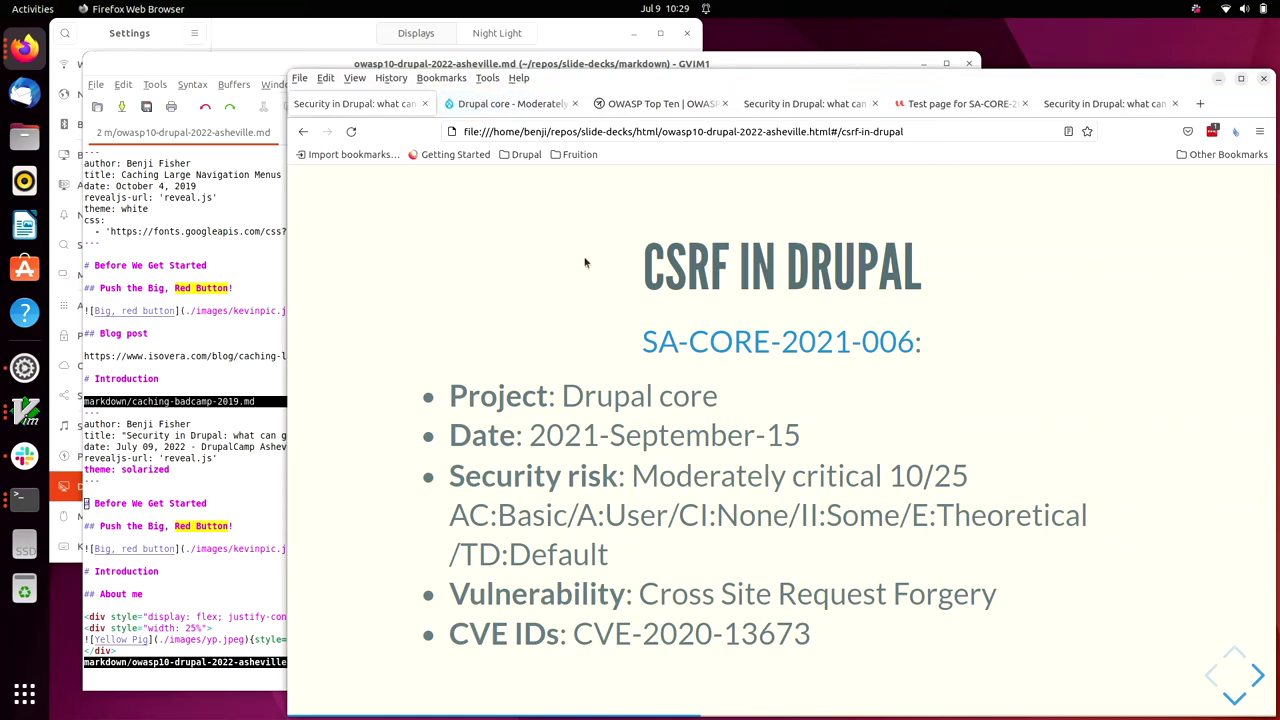
click(513, 104)
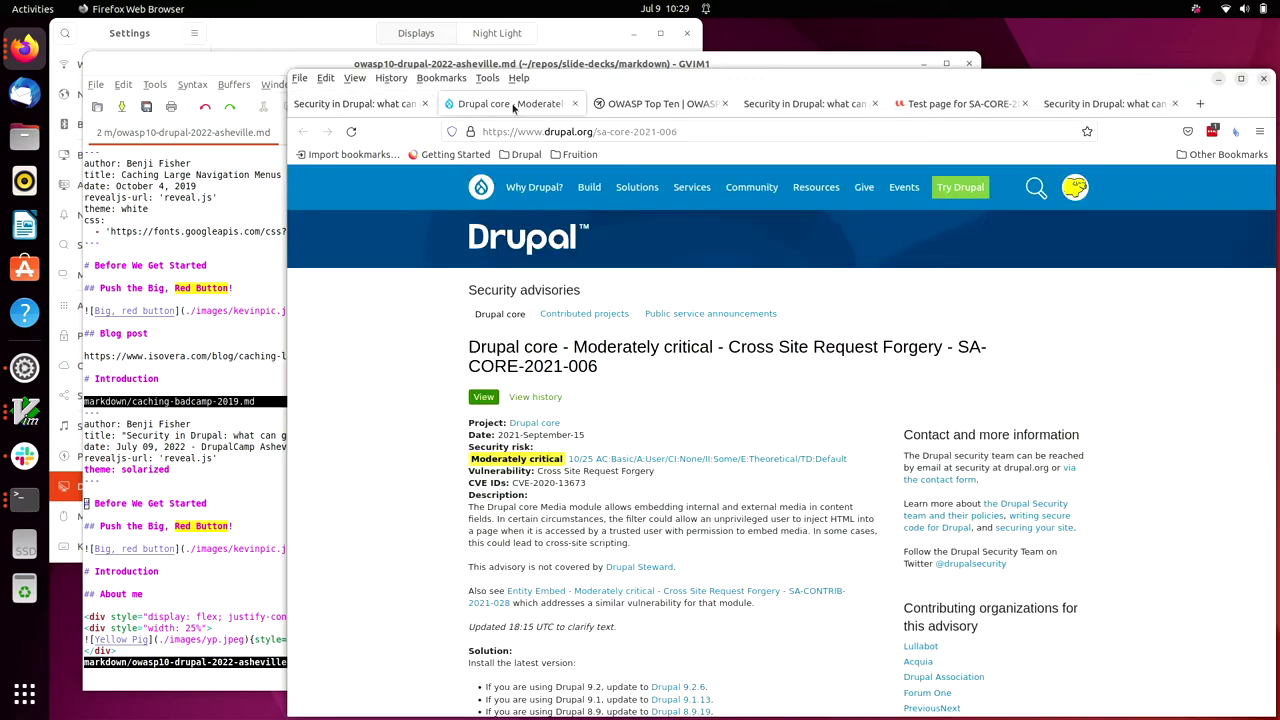
click(384, 103)
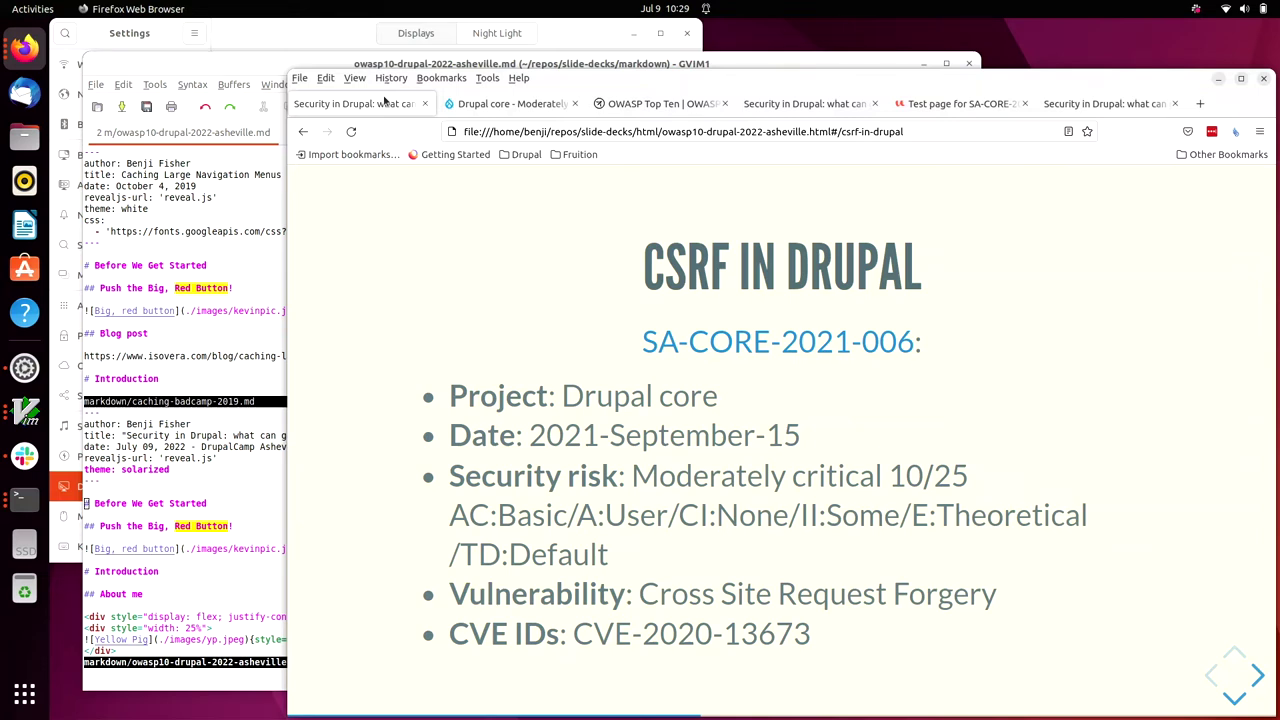
click(495, 112)
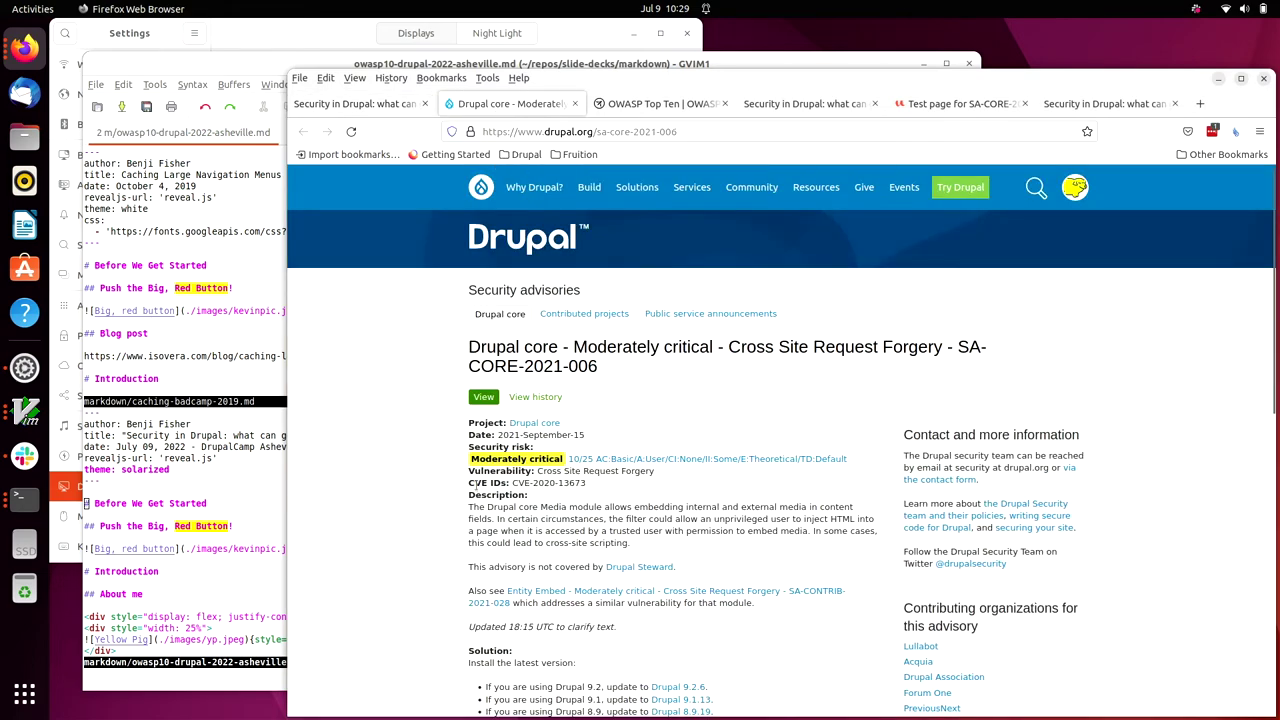
click(362, 108)
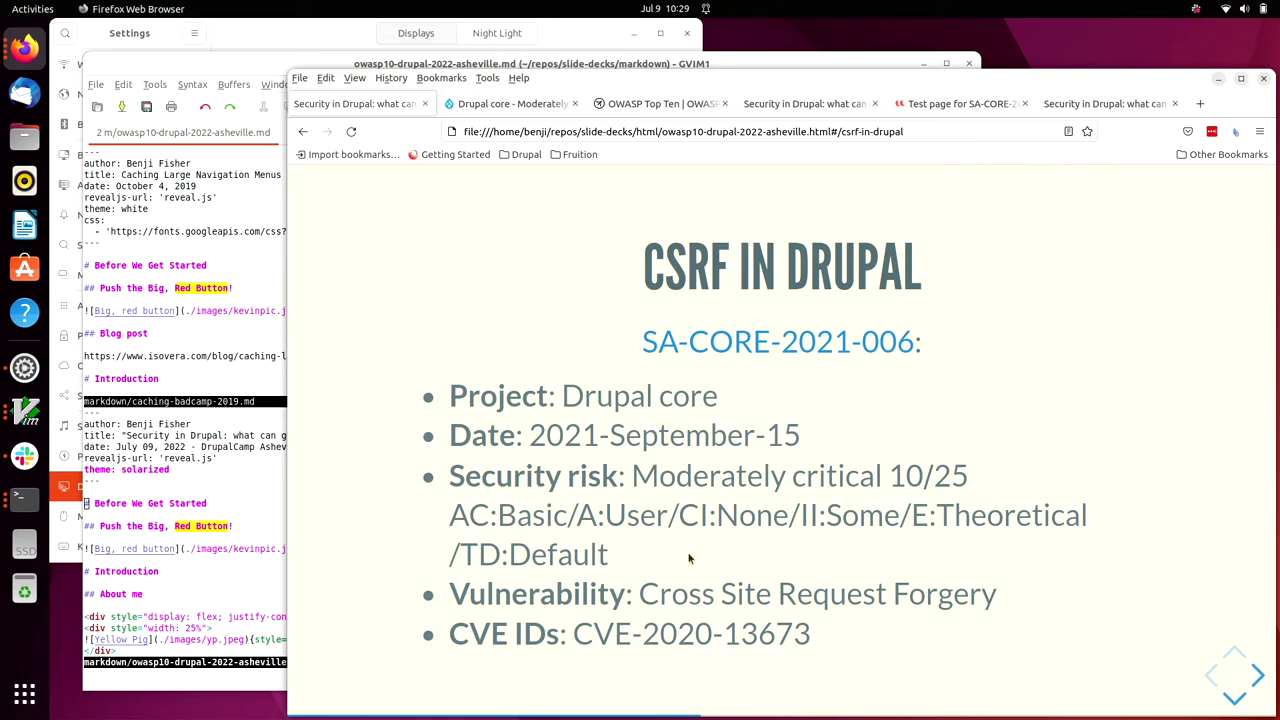
triple_click(697, 596)
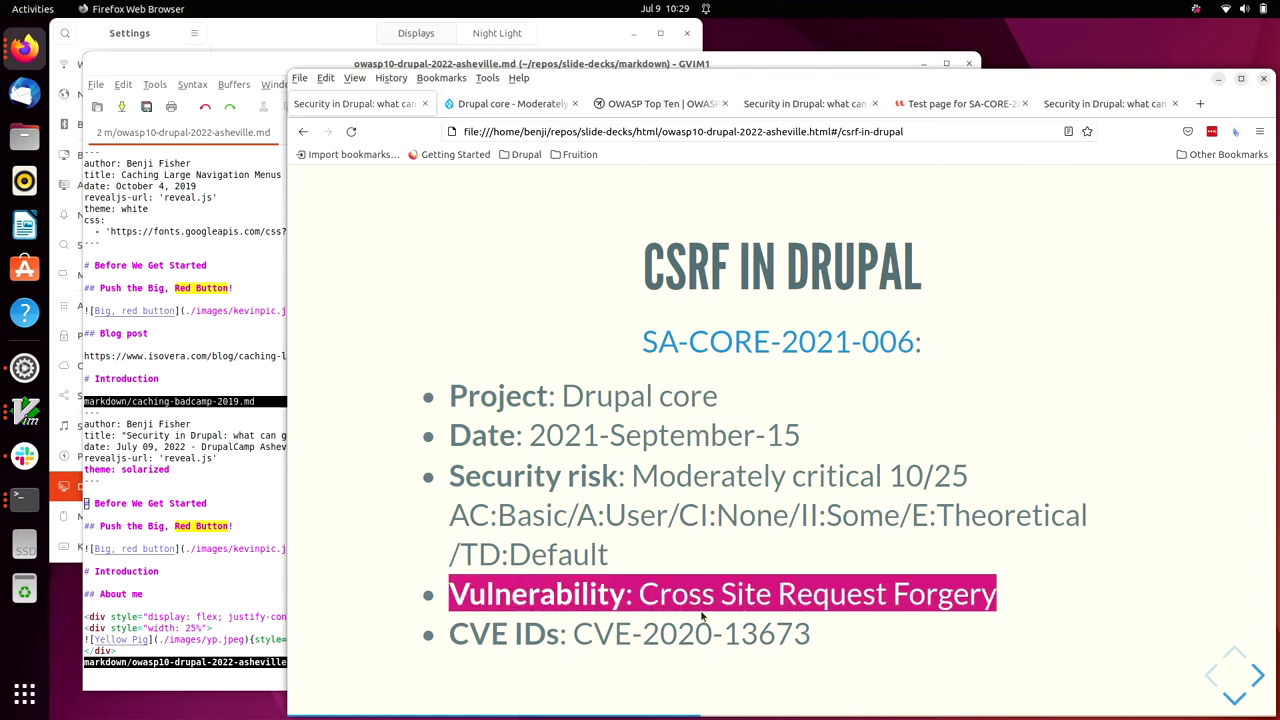
click(703, 617)
drag(703, 617, 630, 641)
click(629, 643)
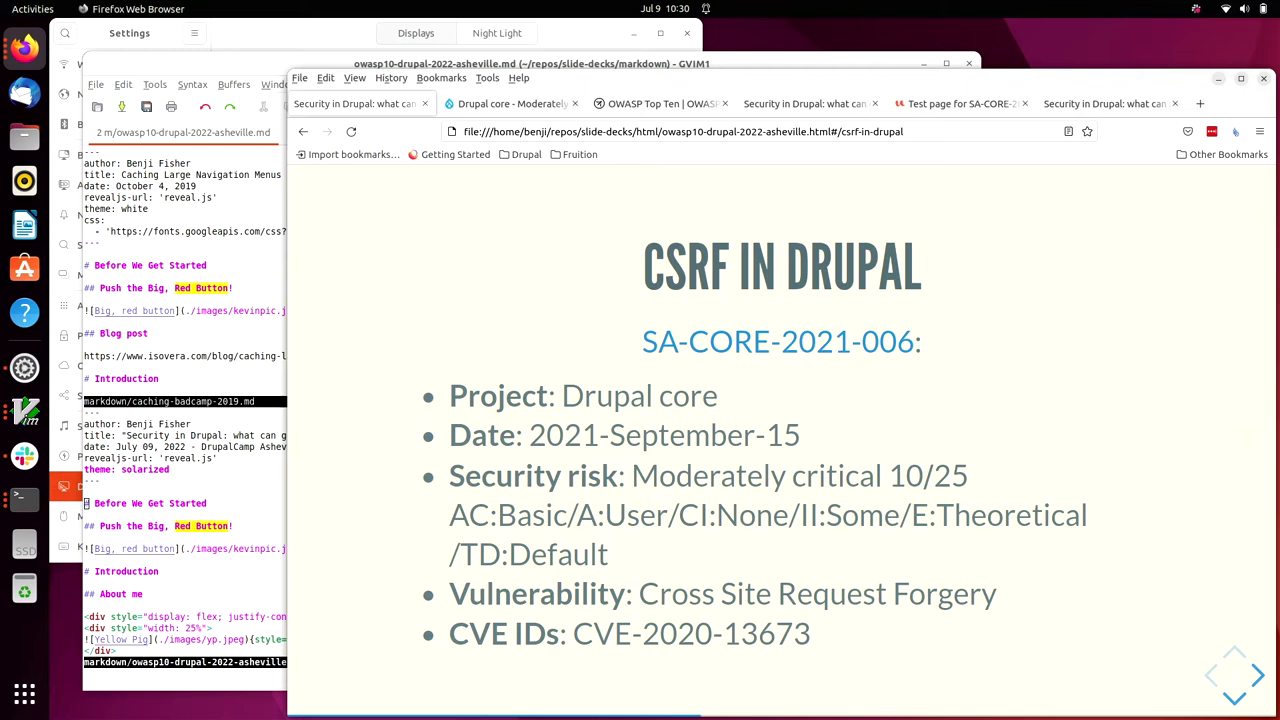
Move down to the SA-CORE-2021-006 (Continued) slide on the Media module cross-site scripting flaw.
key(Down)
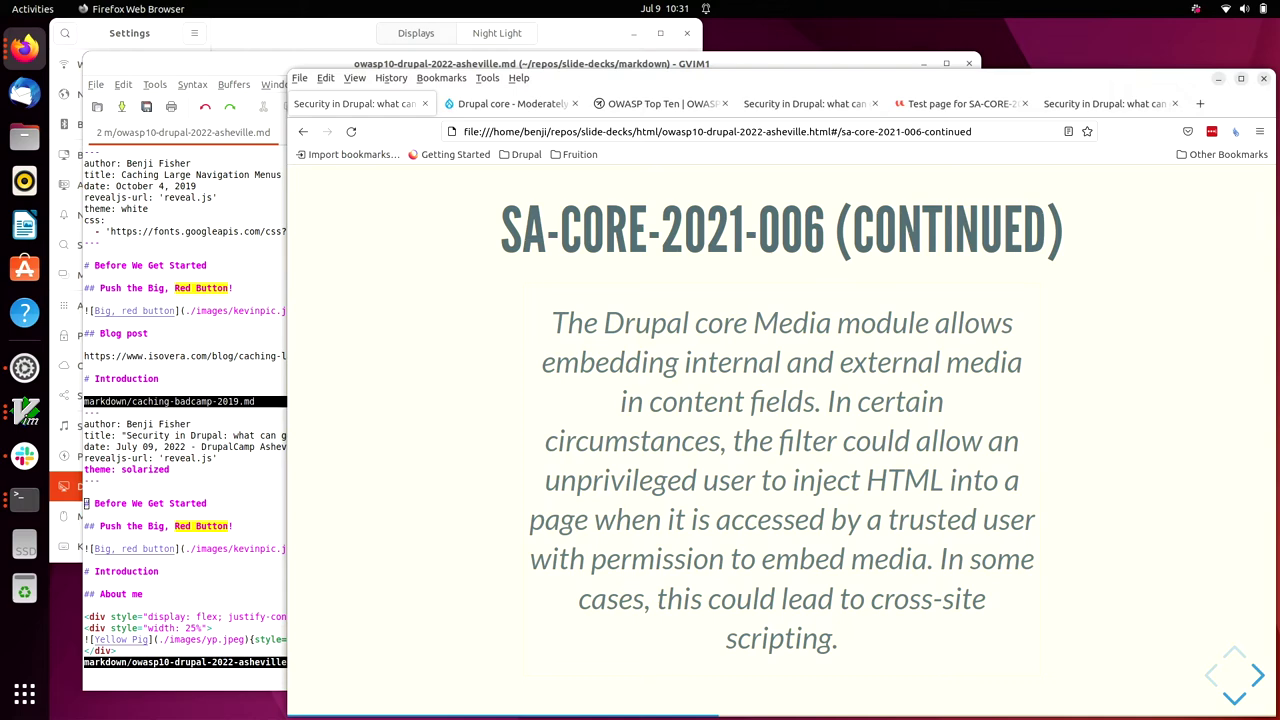
Advance to the SA-CORE-2021-006 (FIX) slide and open its commit link in a new tab.
key(space)
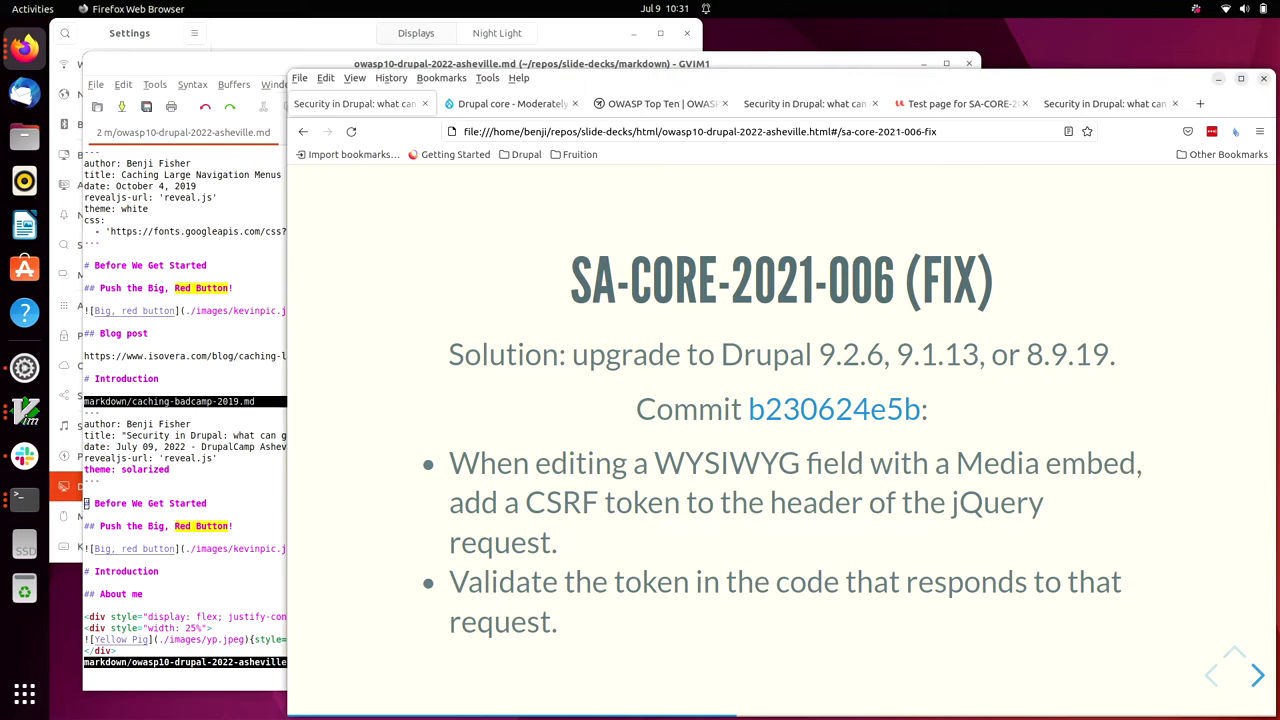
right_click(836, 408)
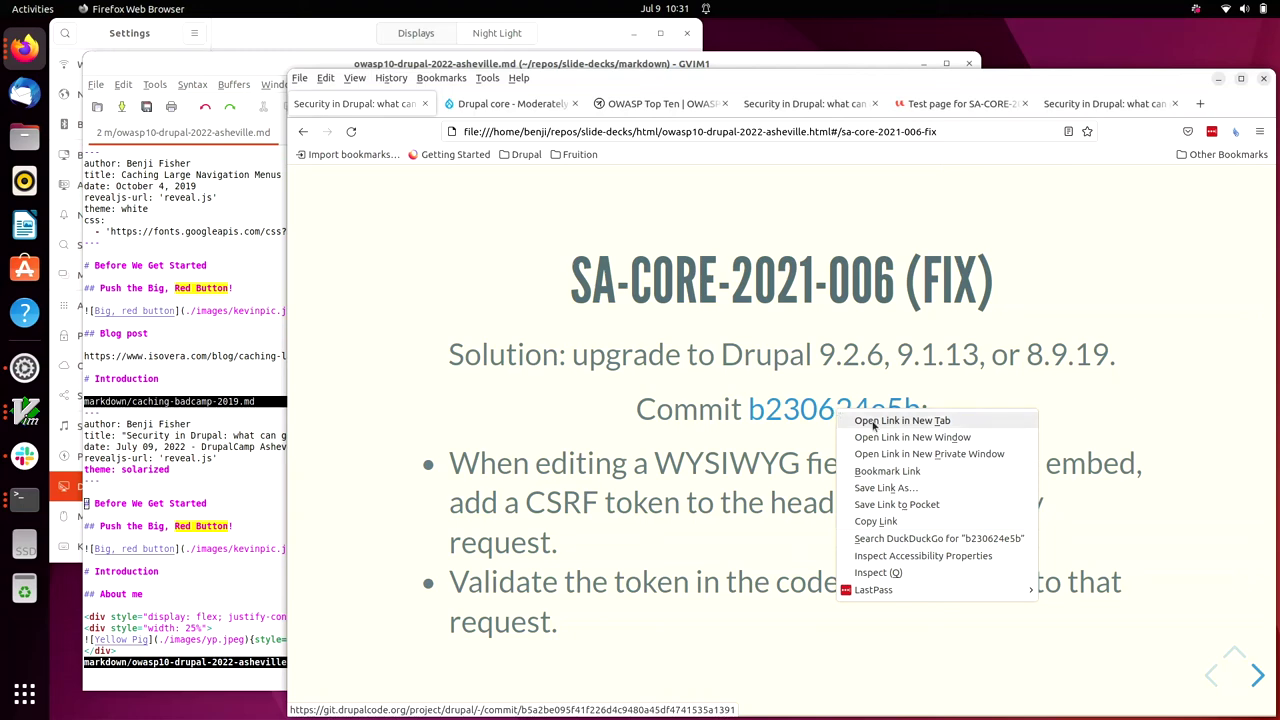
click(870, 422)
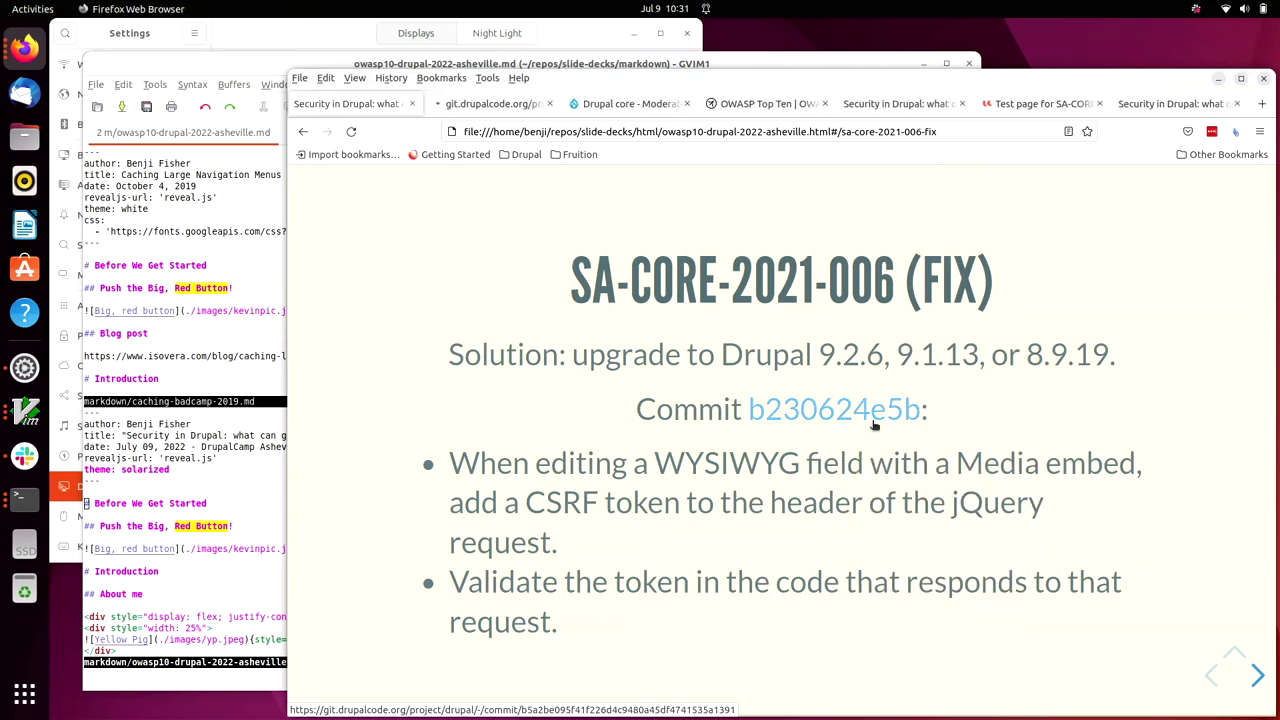
Scroll through the commit's code diffs on GitLab, then return to the fix slide.
click(501, 106)
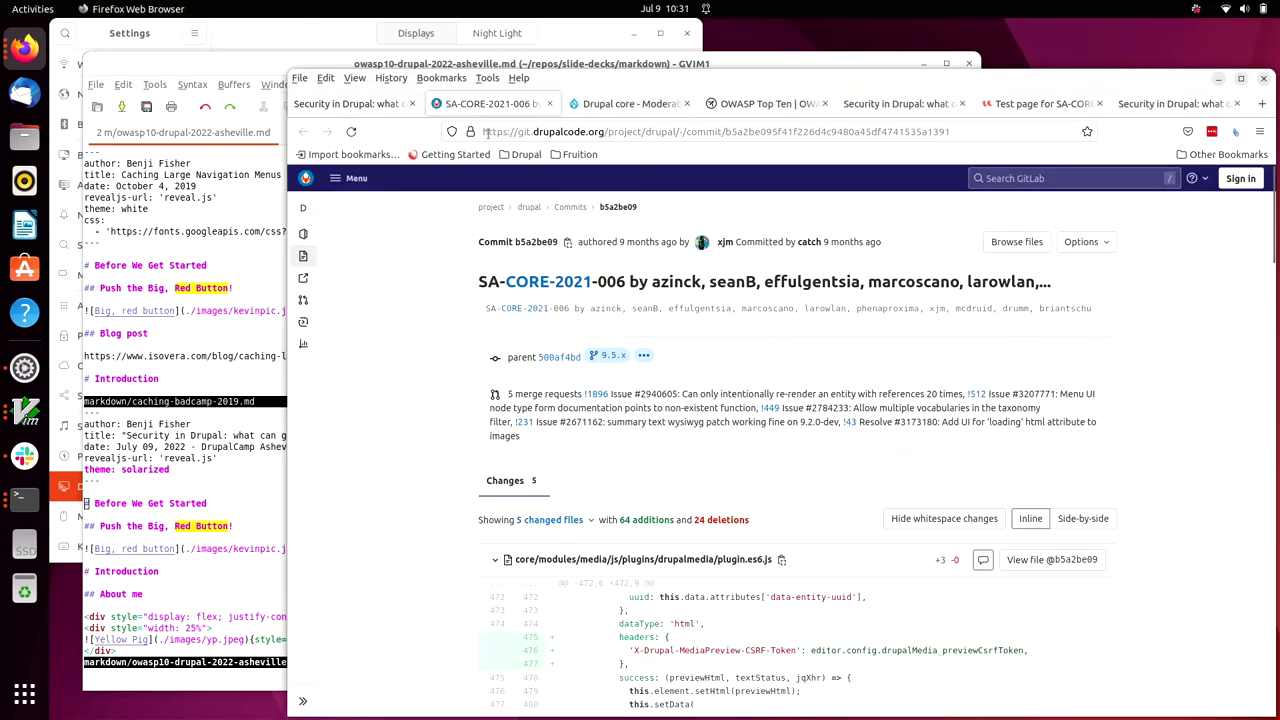
scroll(418, 271, down, 8)
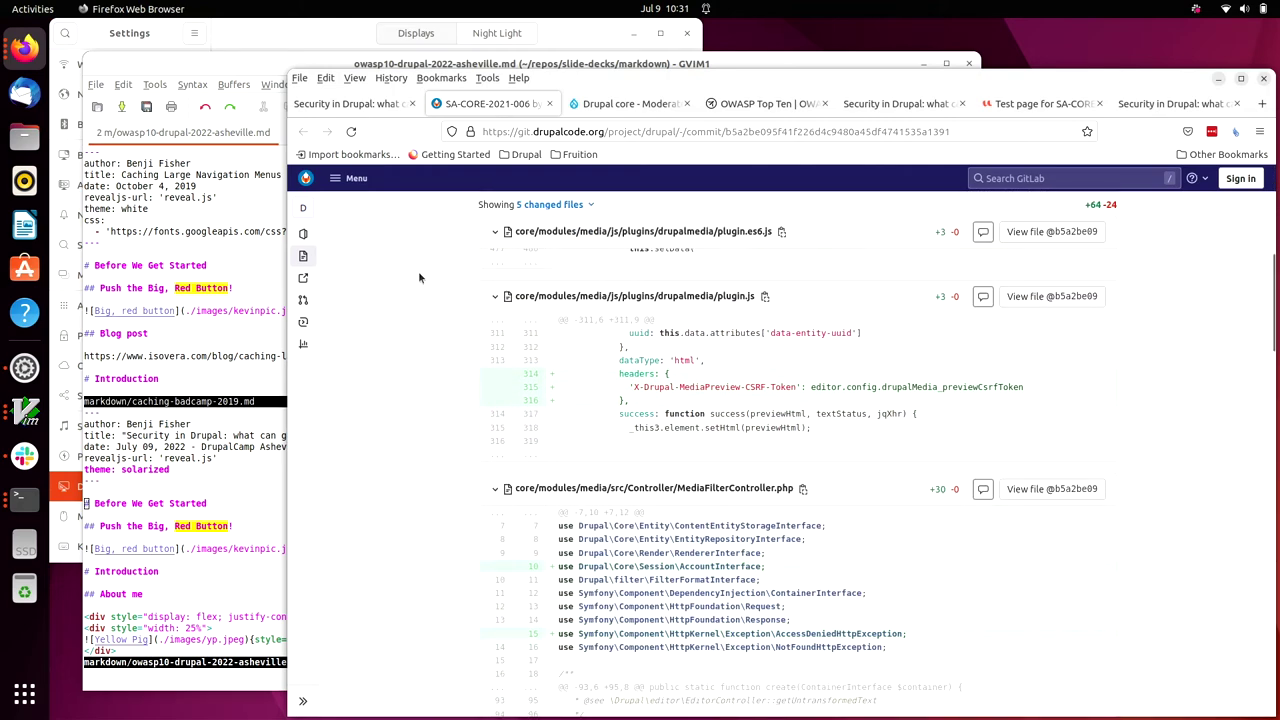
scroll(422, 255, down, 10)
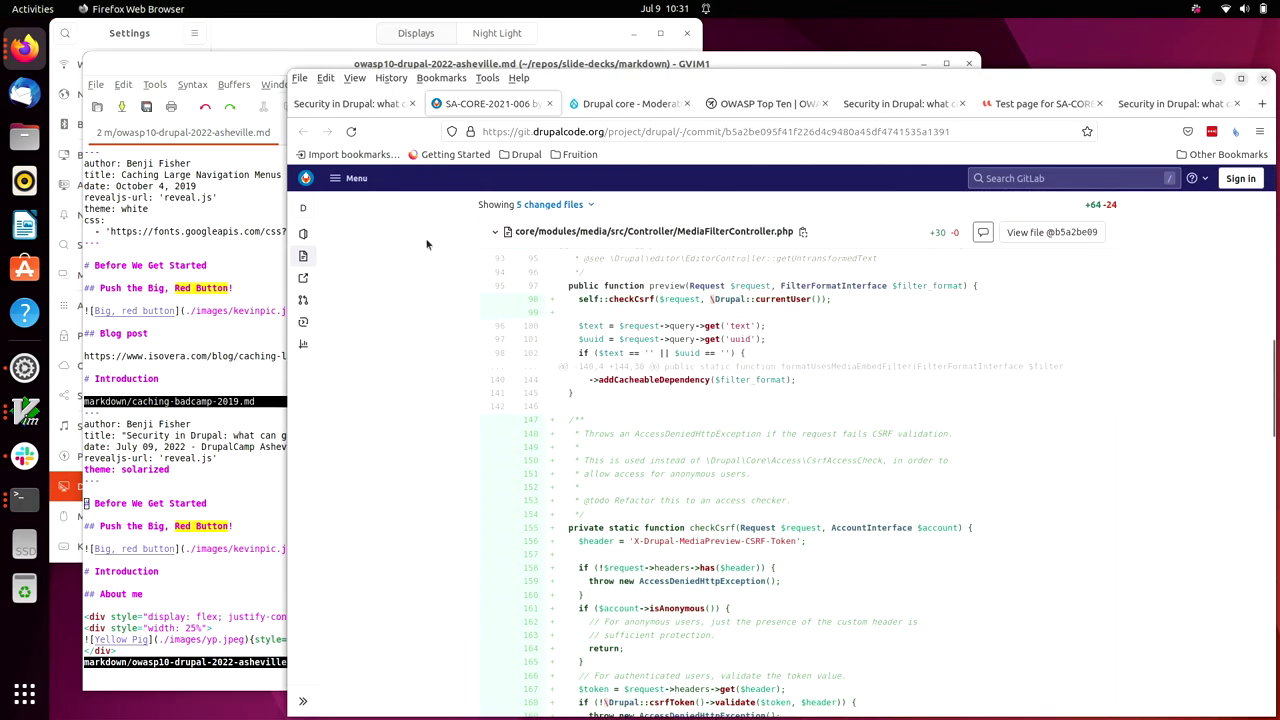
scroll(426, 240, down, 10)
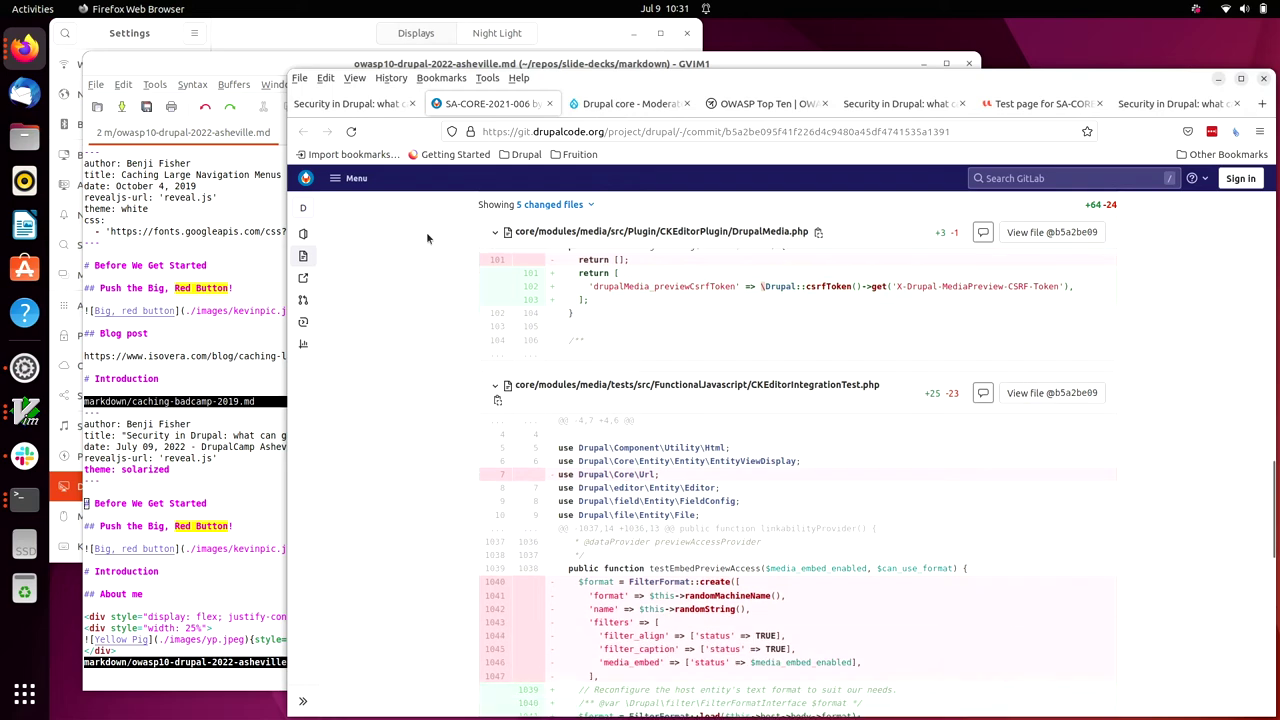
click(367, 108)
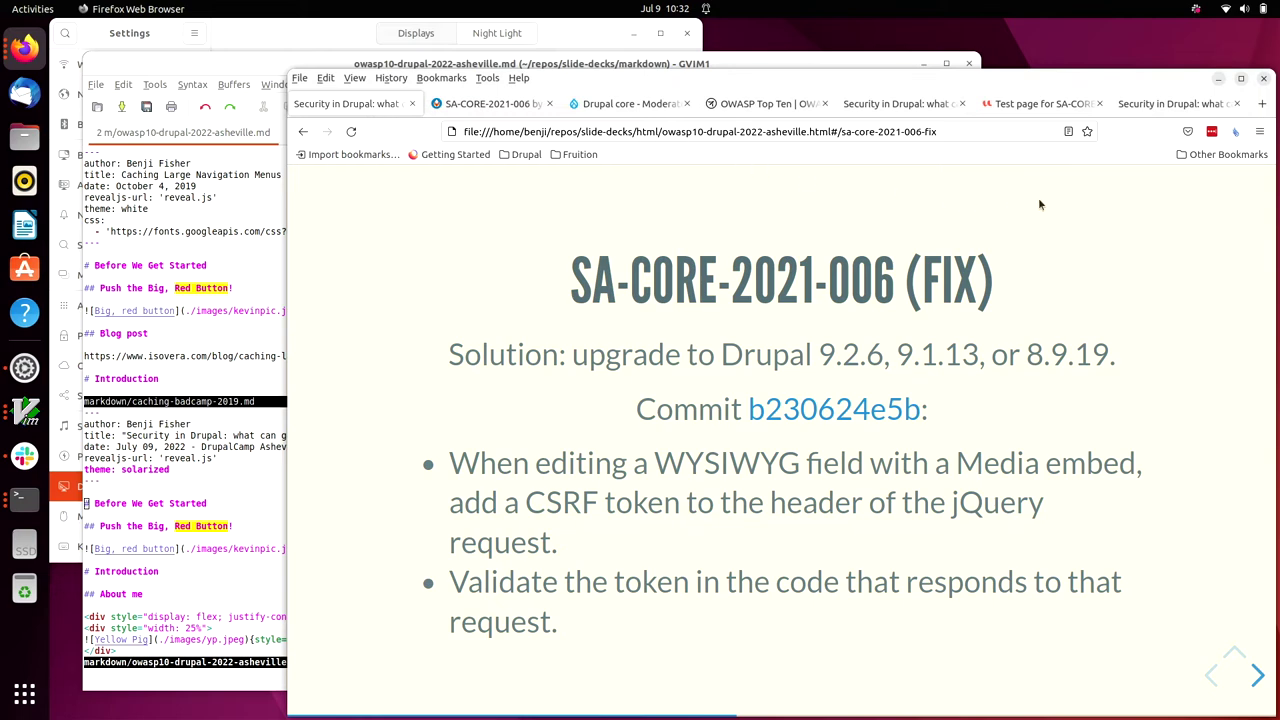
Open the 'Test page for SA-CORE-2022-006' article and switch Drupal's toolbar to horizontal.
click(1036, 107)
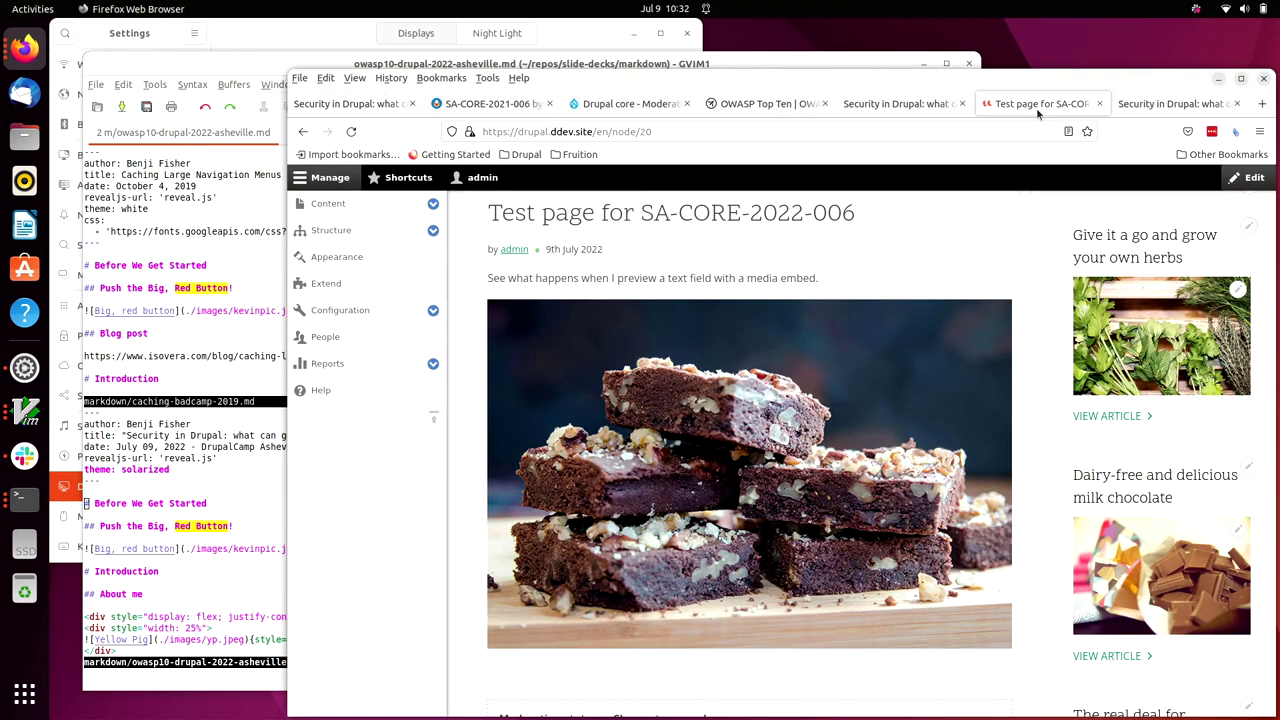
scroll(968, 269, up, 3)
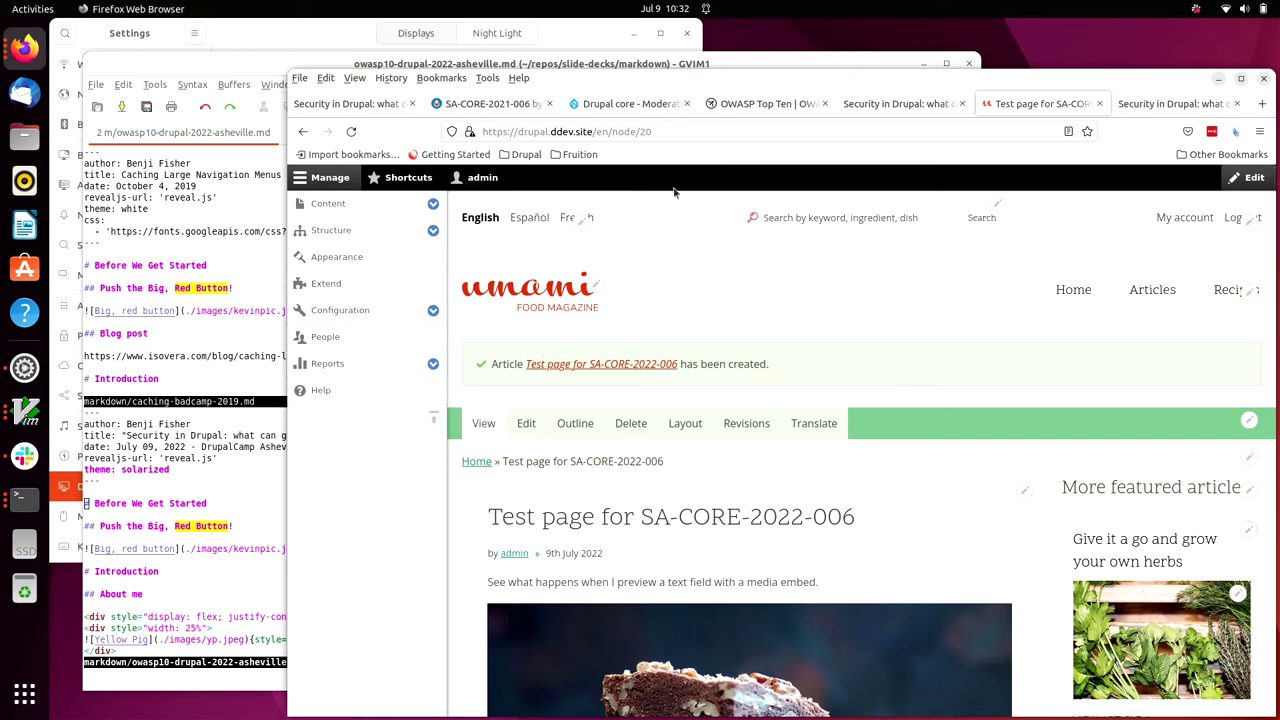
scroll(680, 268, down, 3)
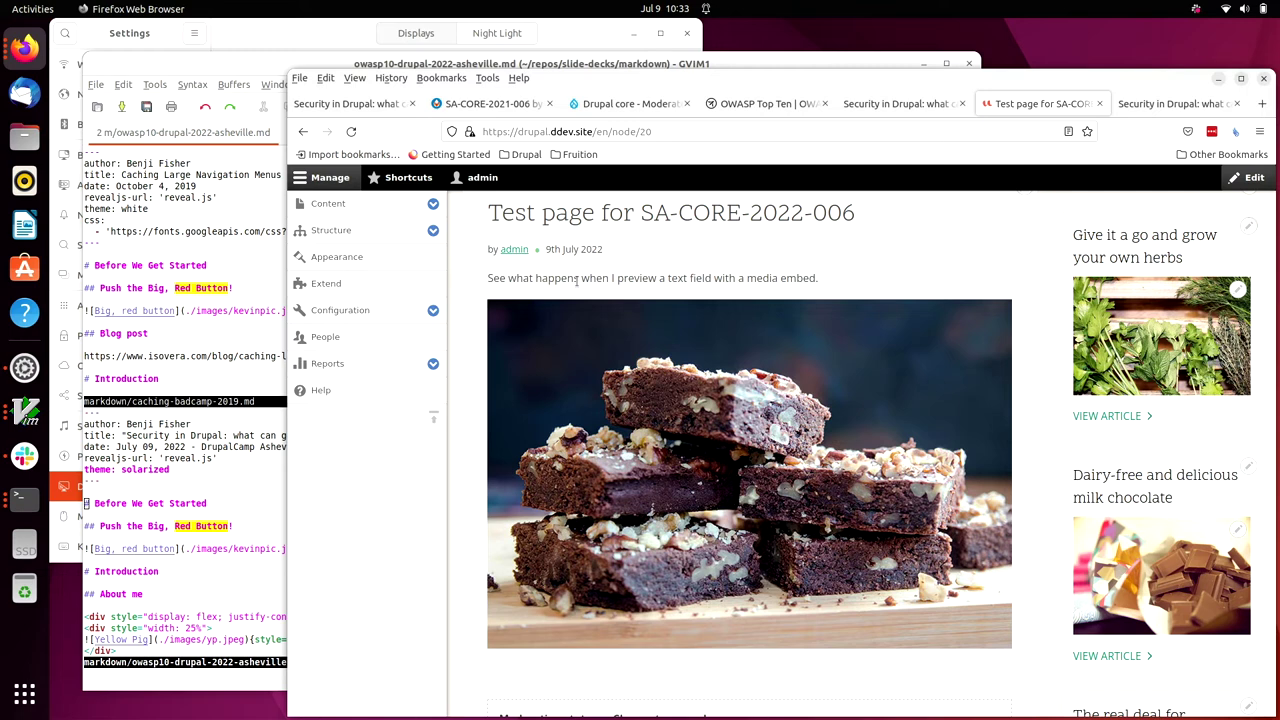
scroll(577, 283, up, 3)
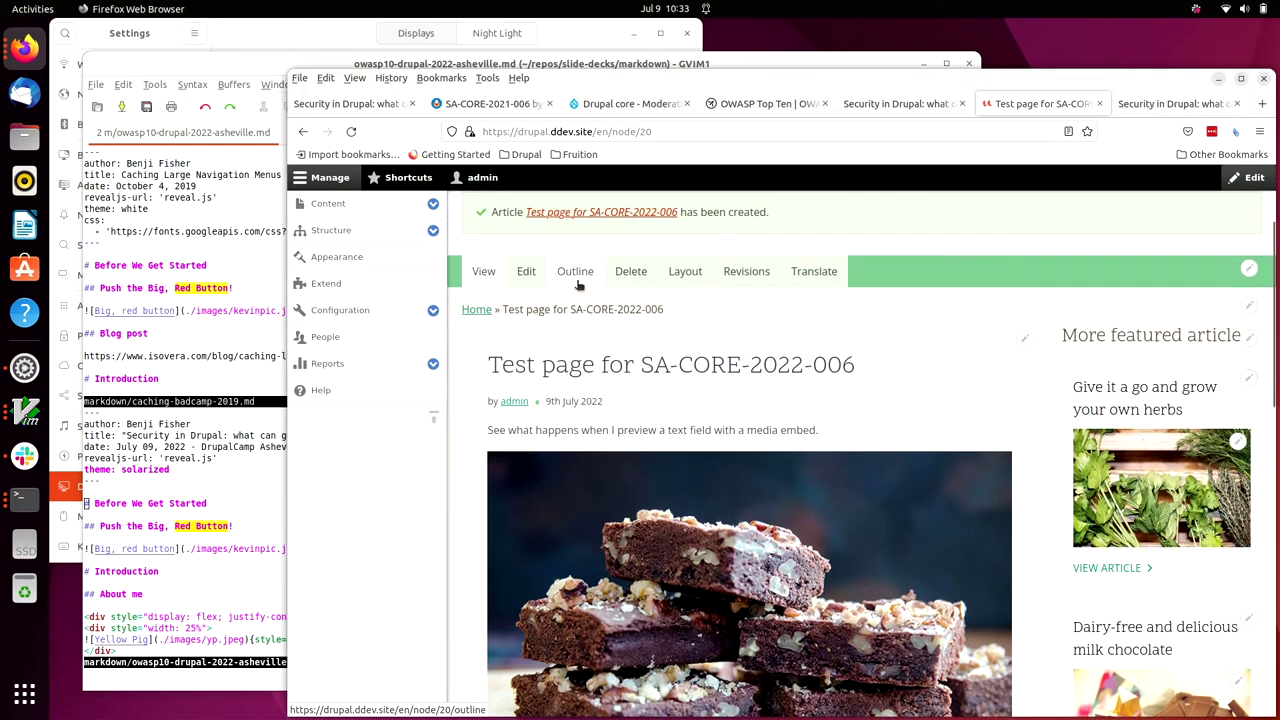
click(435, 418)
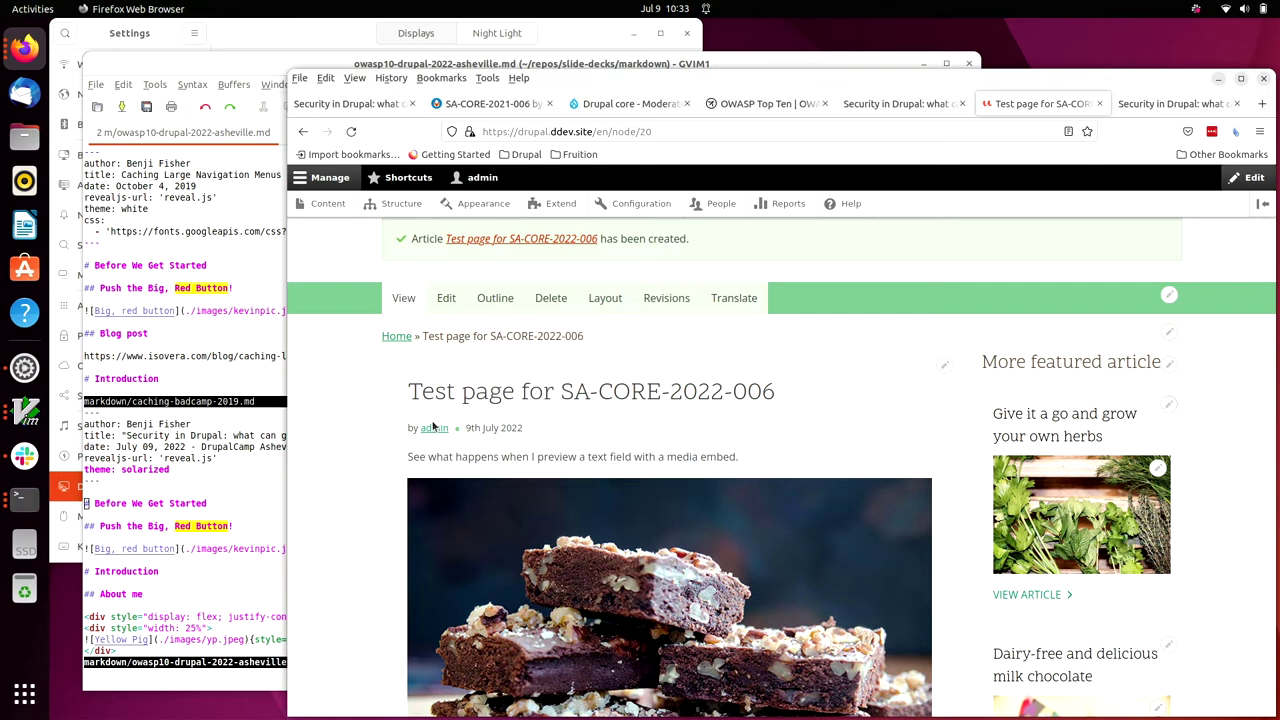
With Firefox's Network monitor recording, open node/20's edit form and place the cursor at the body's end.
key(ctrl+shift+e)
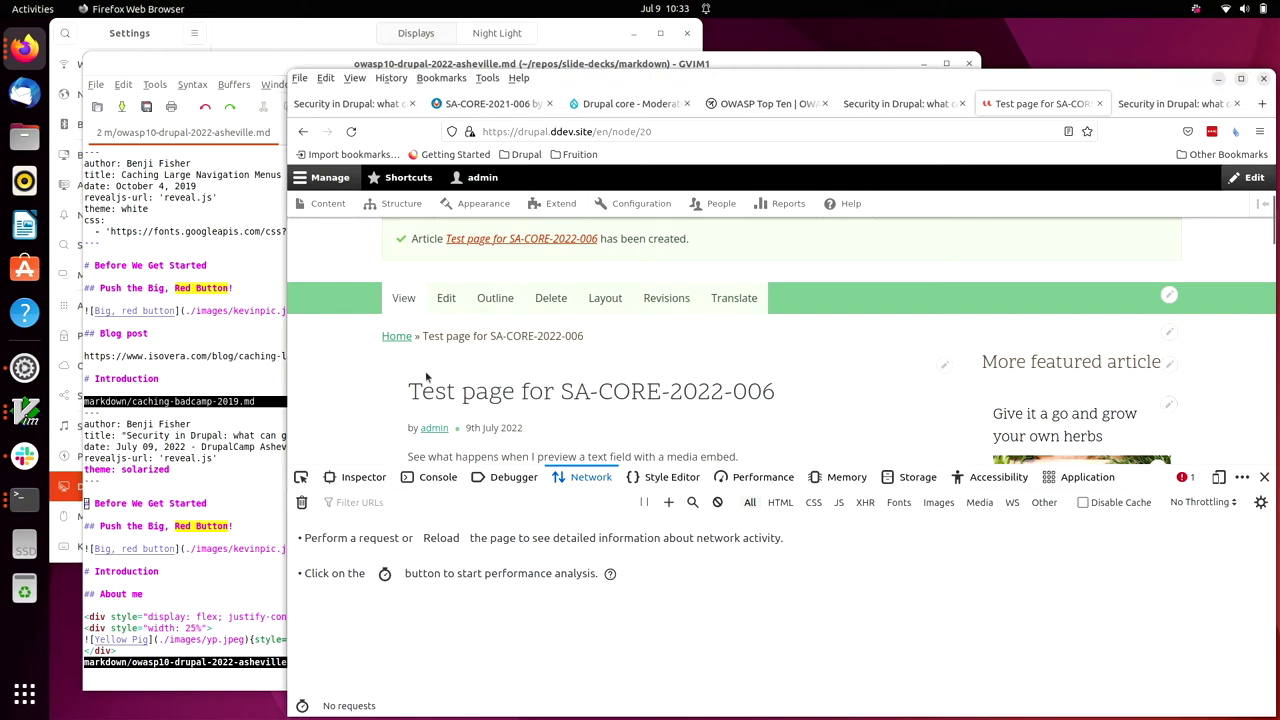
click(446, 300)
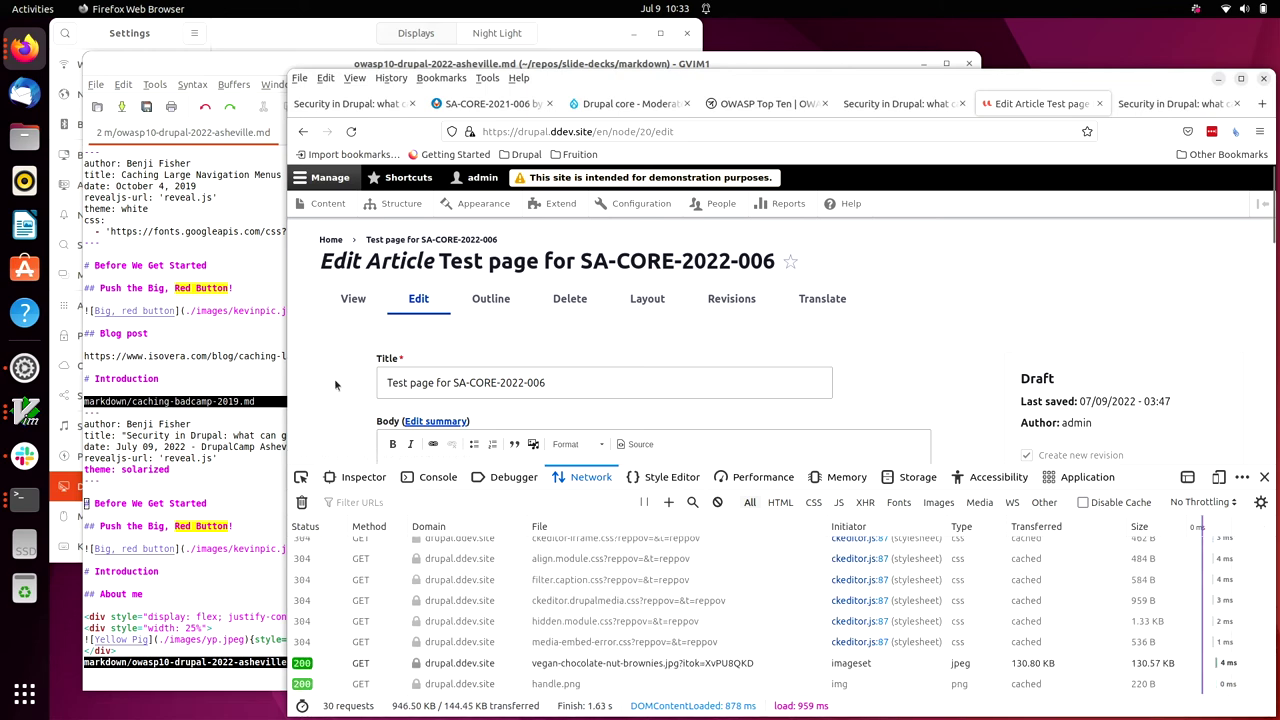
scroll(334, 384, down, 5)
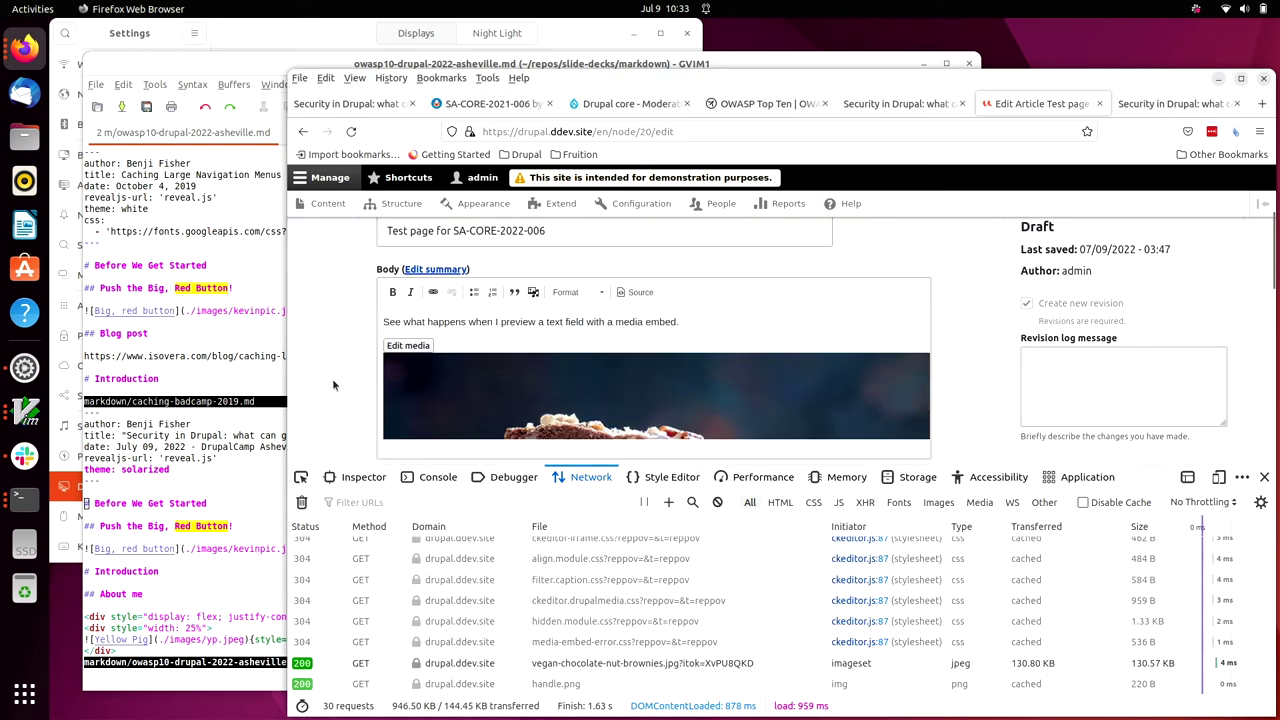
scroll(334, 384, up, 3)
scroll(334, 384, down, 1)
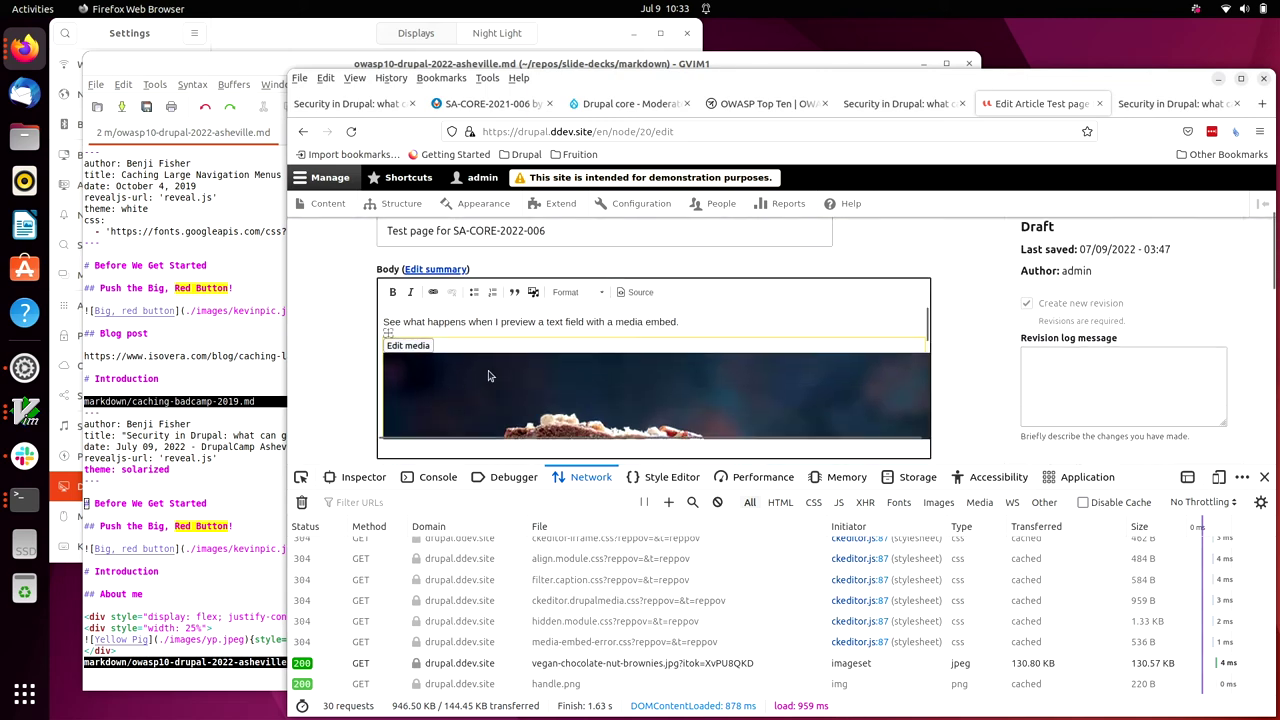
scroll(491, 375, down, 2)
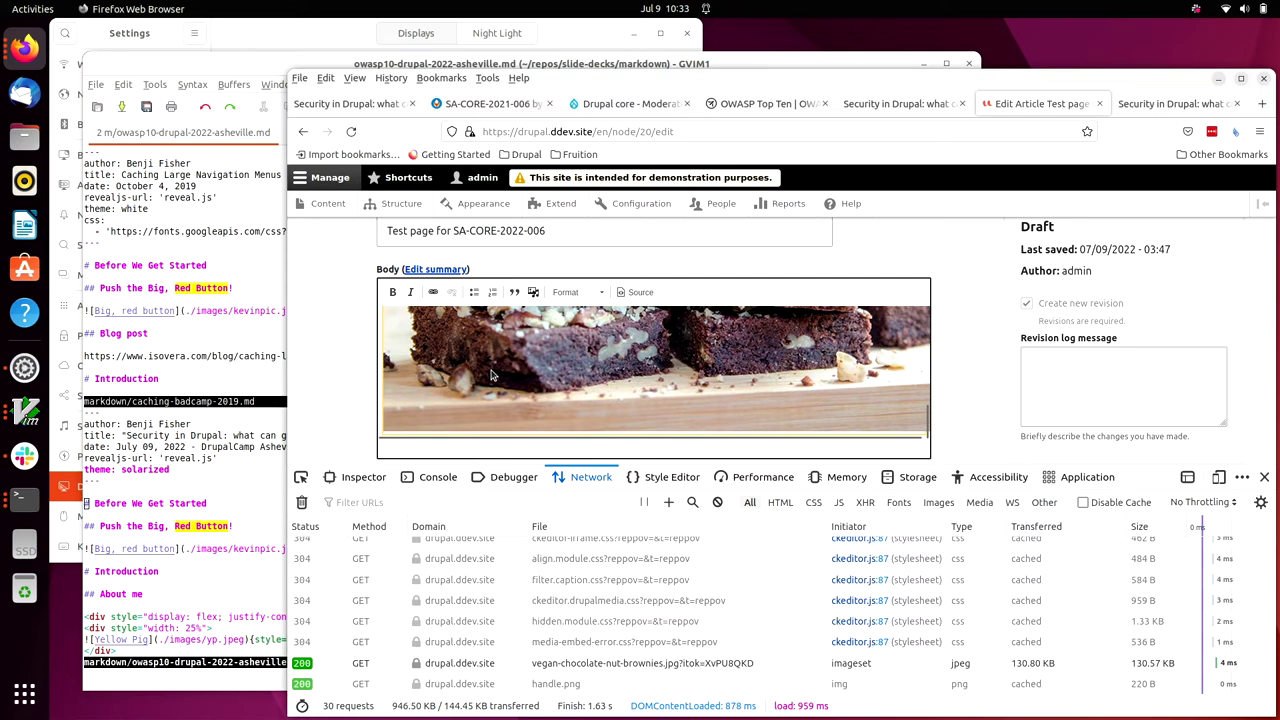
scroll(491, 375, up, 2)
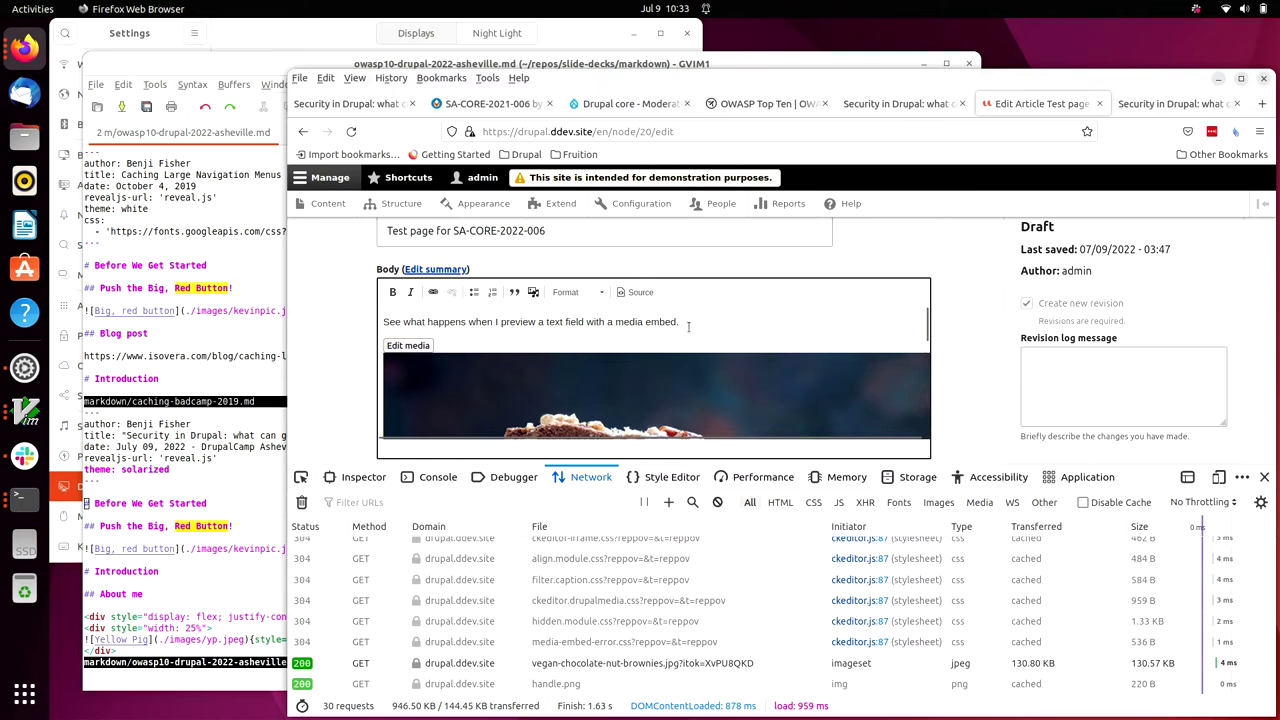
click(688, 325)
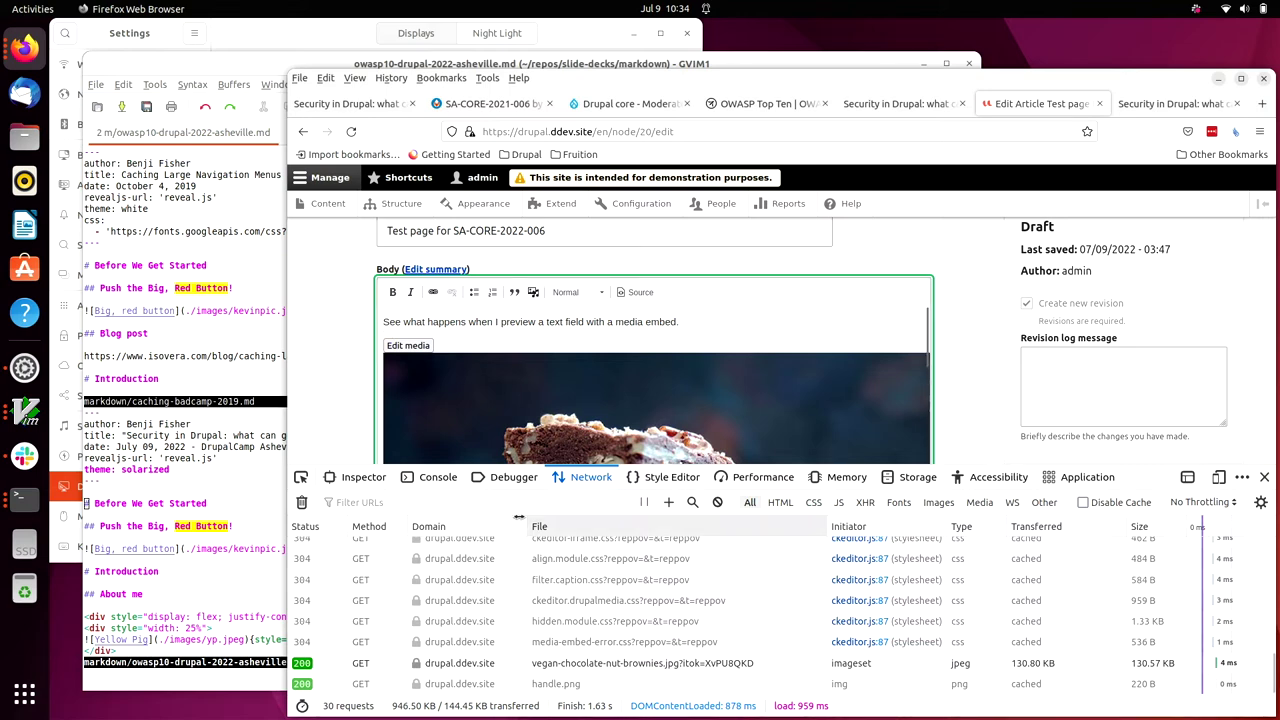
Filter network requests on 'media' and show the headers of the media preview GET request.
click(390, 498)
text(media)
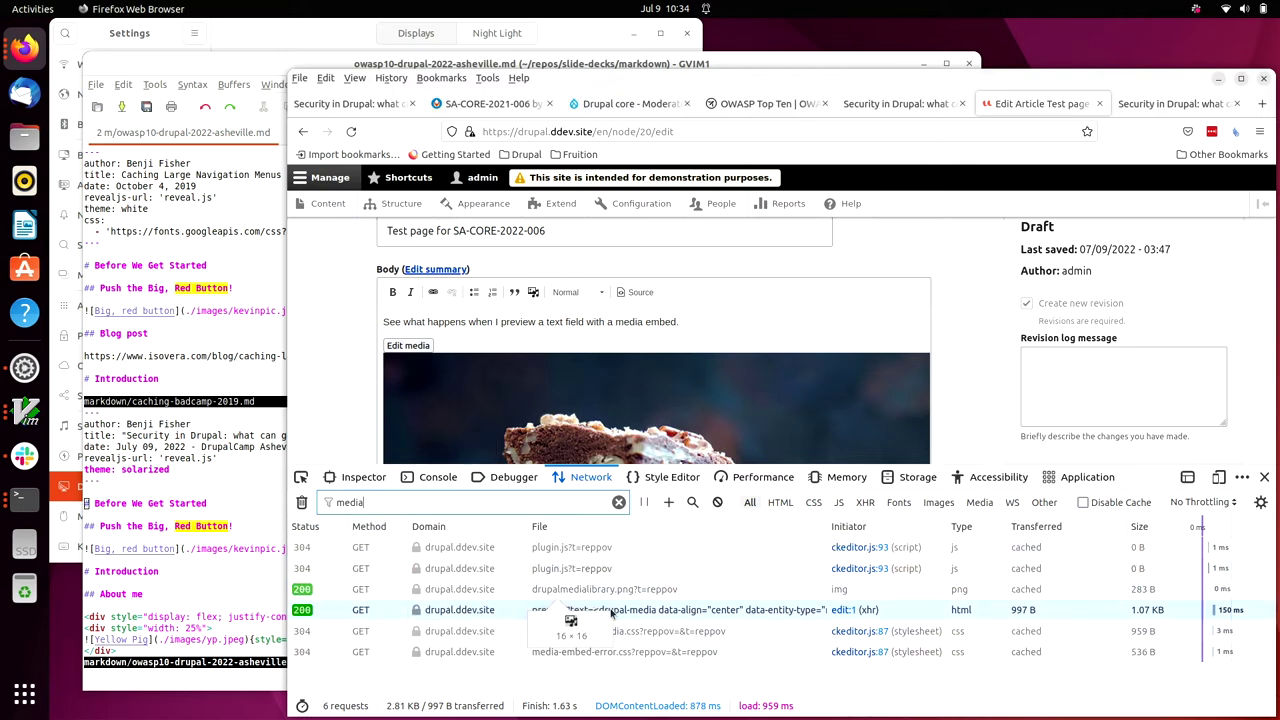
click(700, 612)
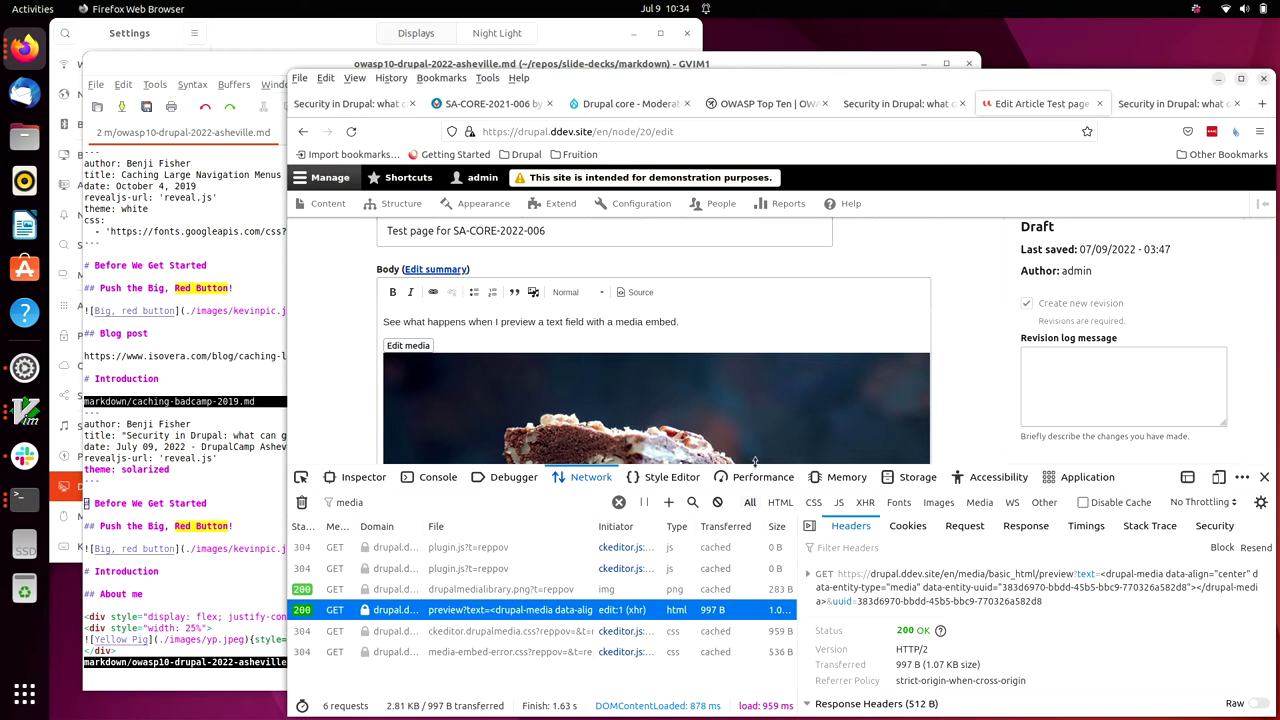
Enlarge the headers pane, select the X-Drupal-MediaPreview-CSRF-Token value, then close developer tools.
drag(756, 463, 728, 306)
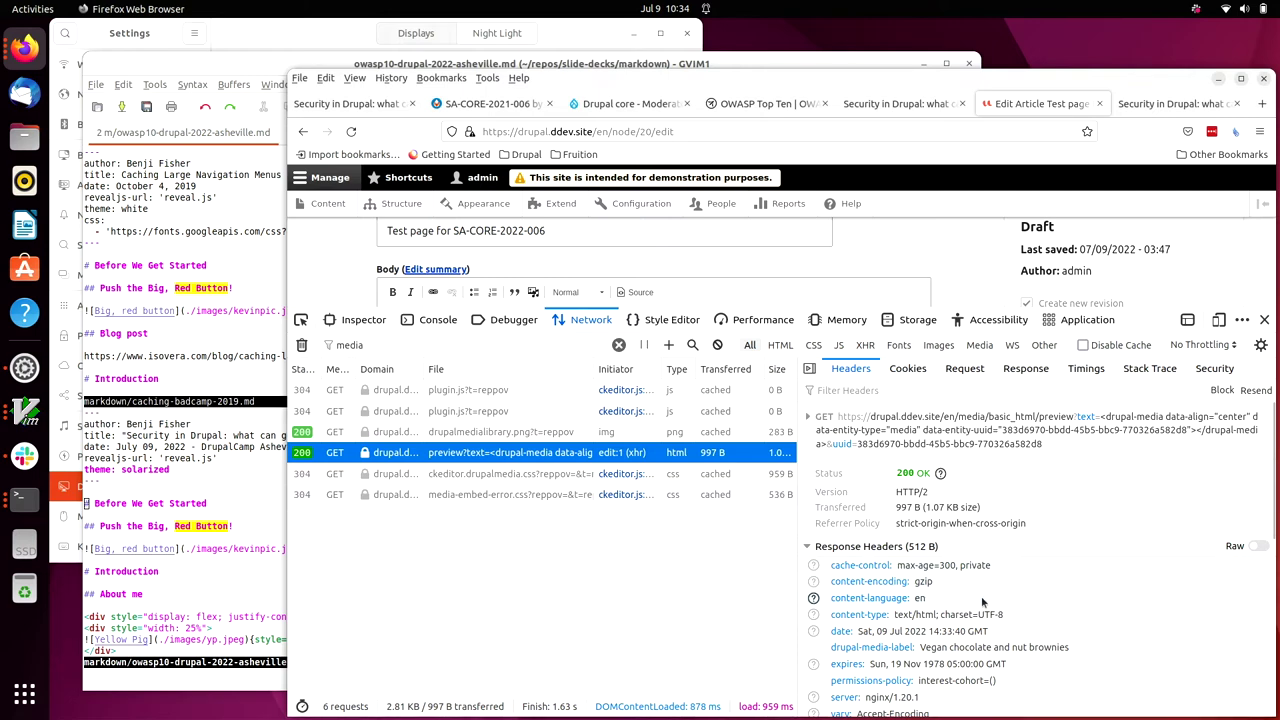
scroll(982, 602, down, 4)
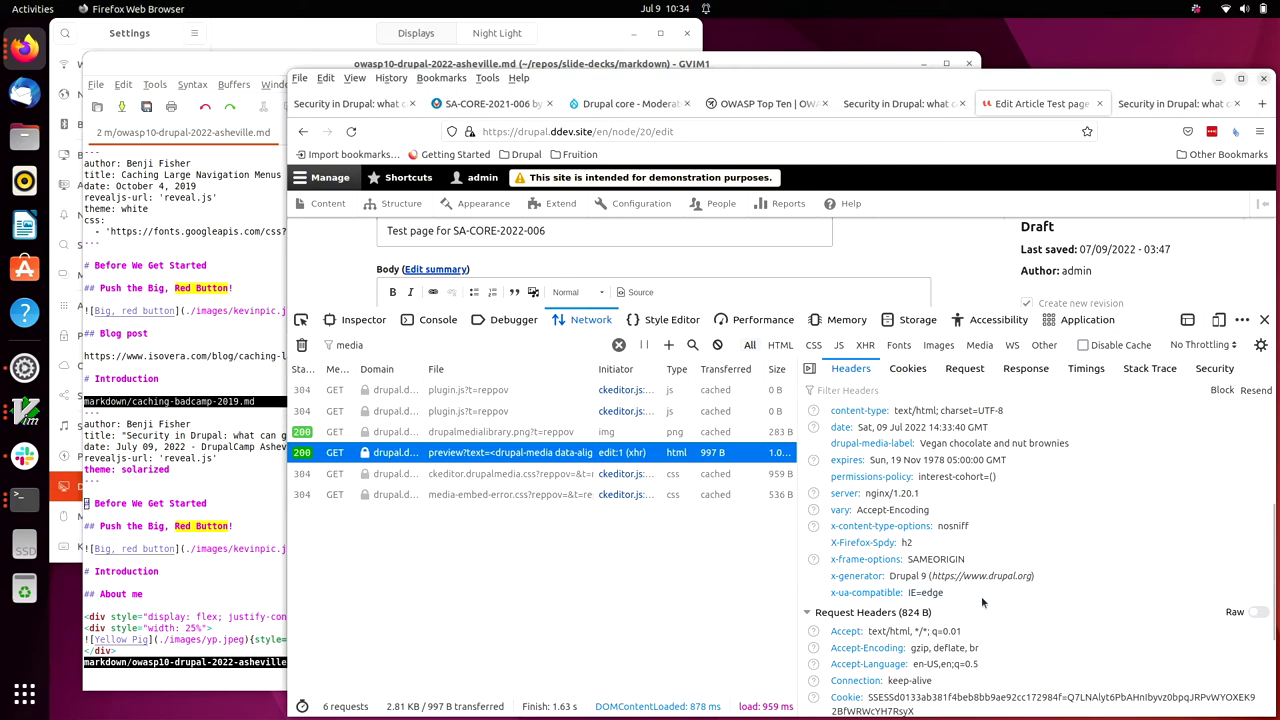
scroll(982, 602, down, 3)
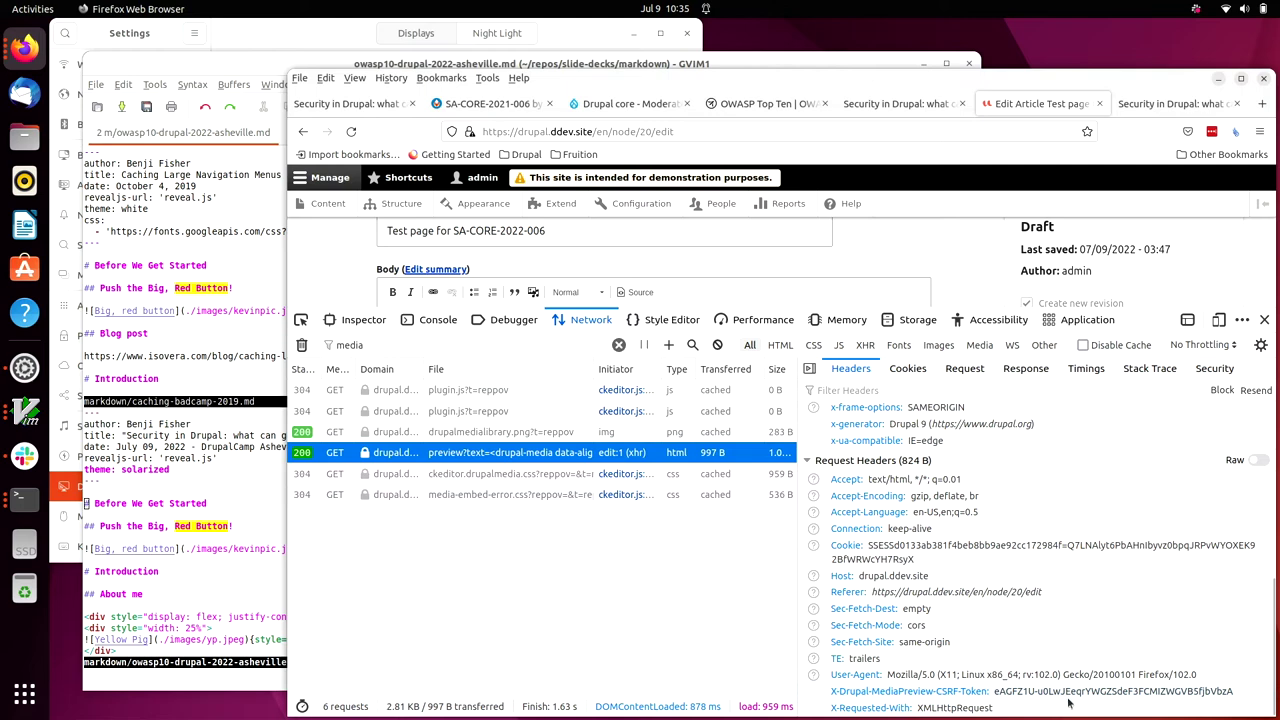
double_click(1056, 690)
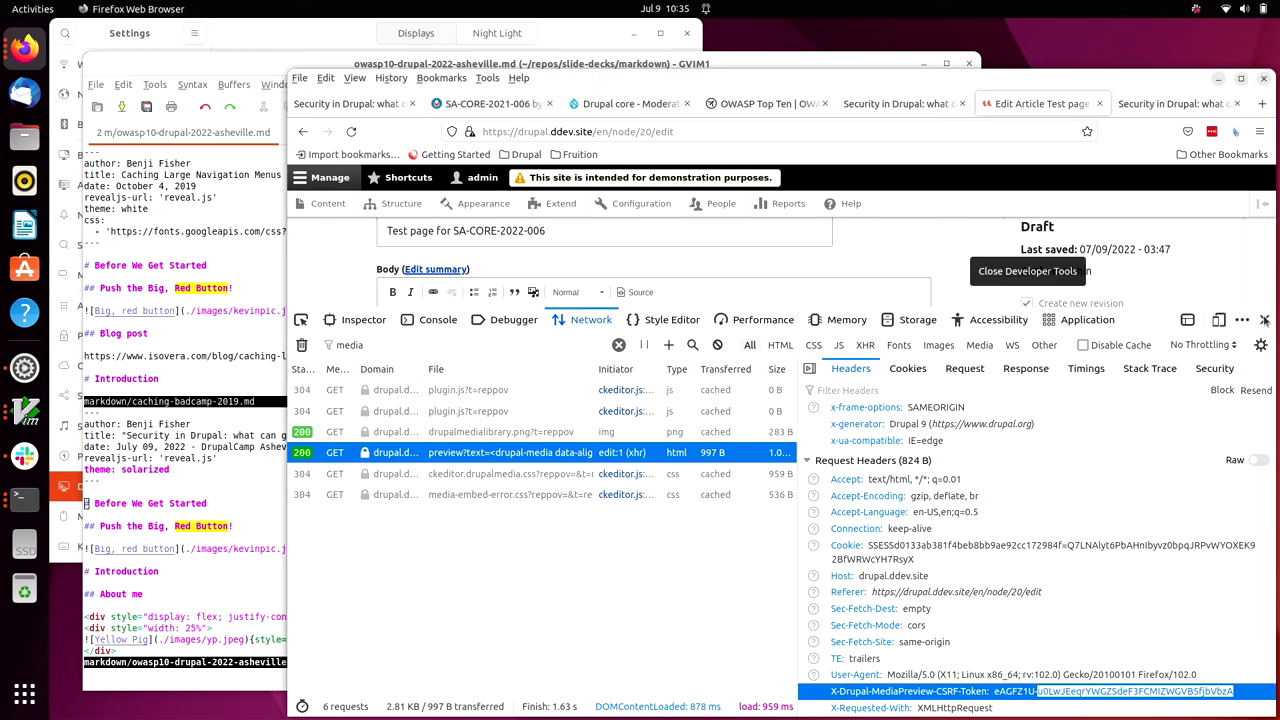
click(1264, 320)
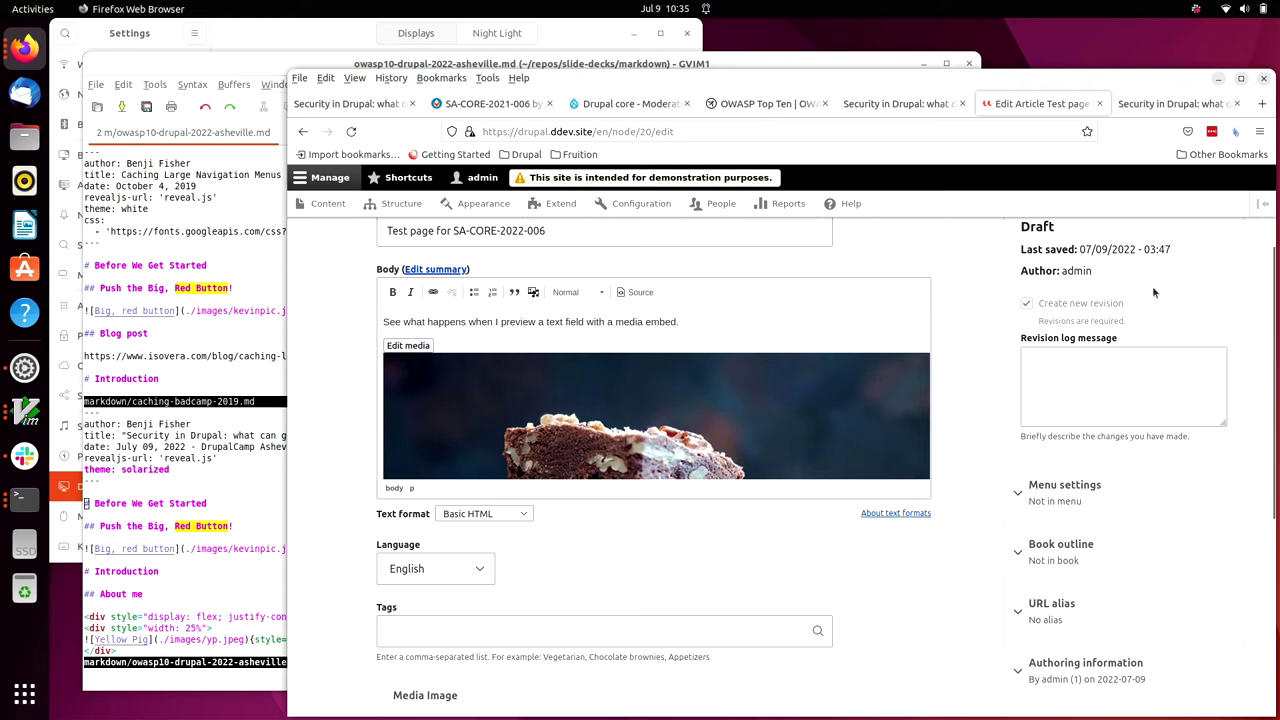
Switch the CKEditor body to Source view, revealing the <drupal-media> embed markup.
click(637, 293)
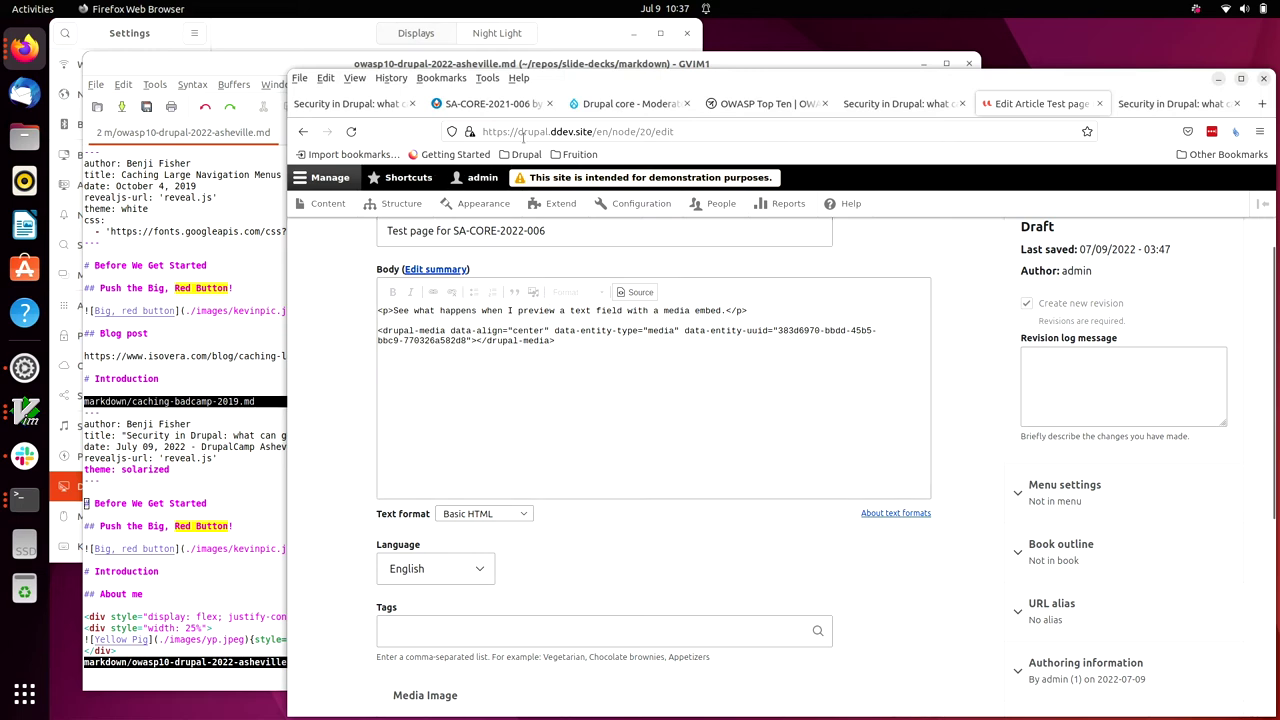
Go to the deck's SA-CORE-2021-006 (Continued) slide and briefly highlight 'internal and external media'.
click(338, 104)
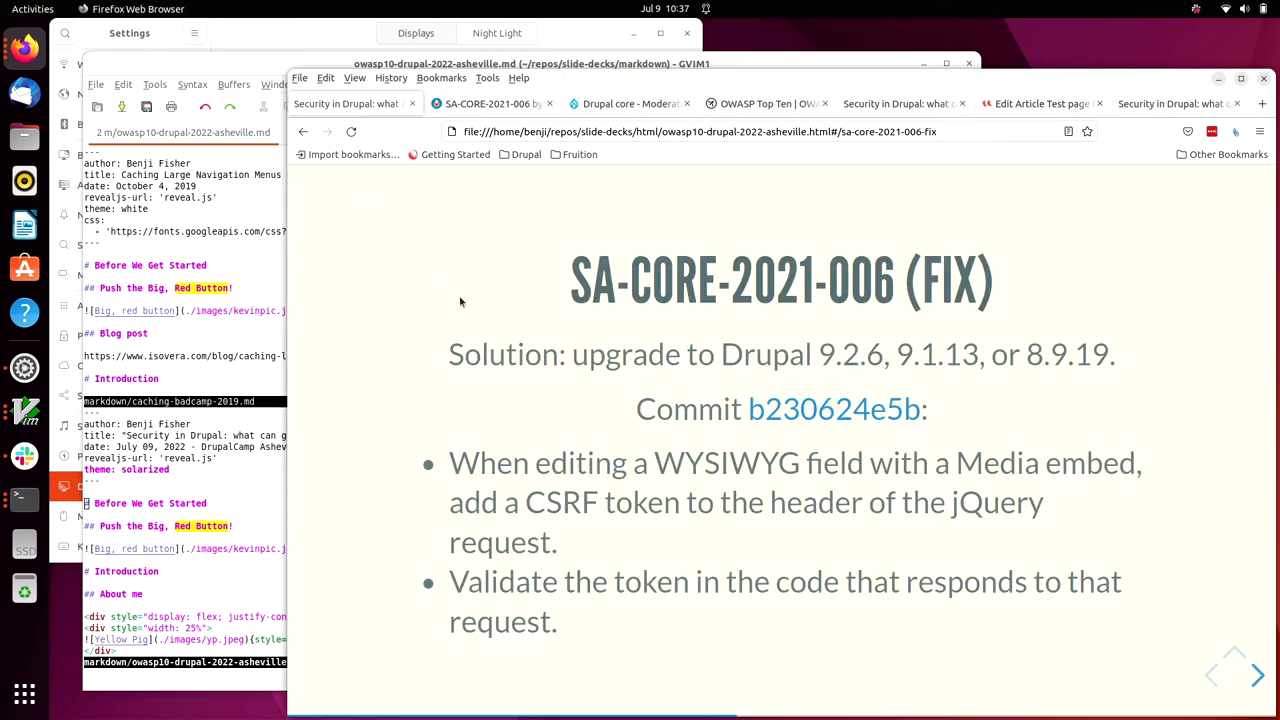
key(Up)
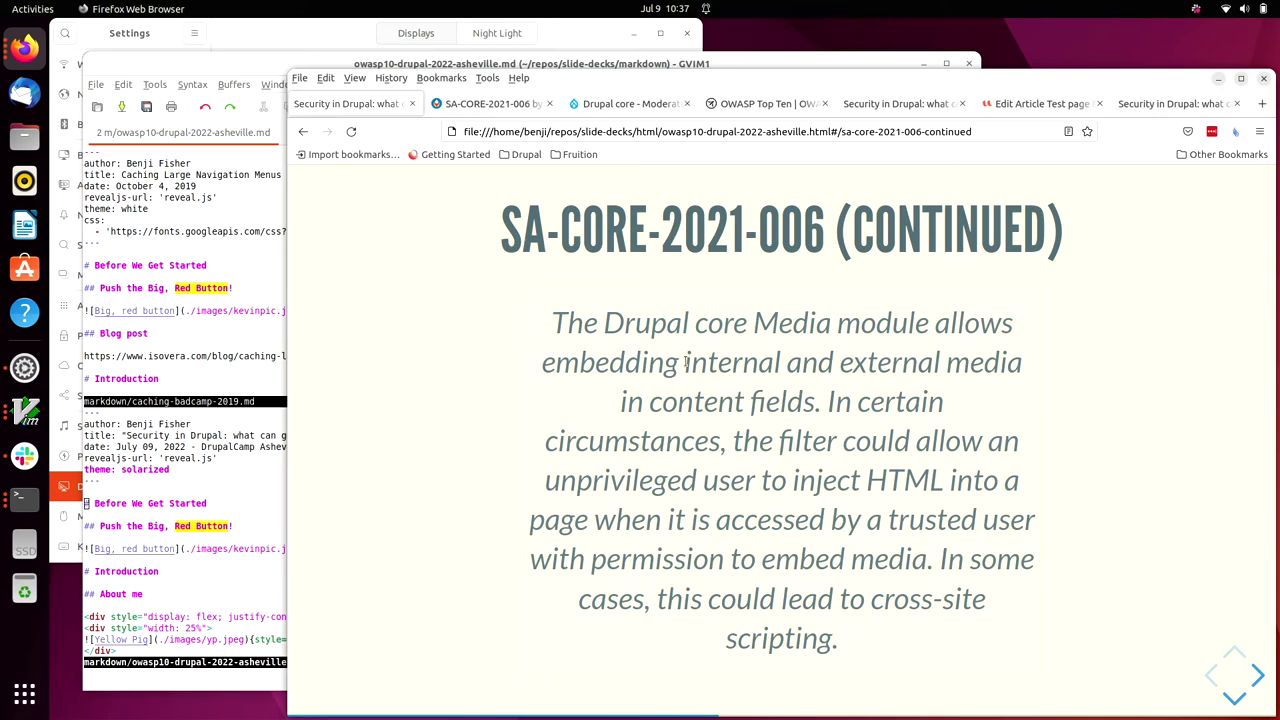
drag(686, 363, 1028, 372)
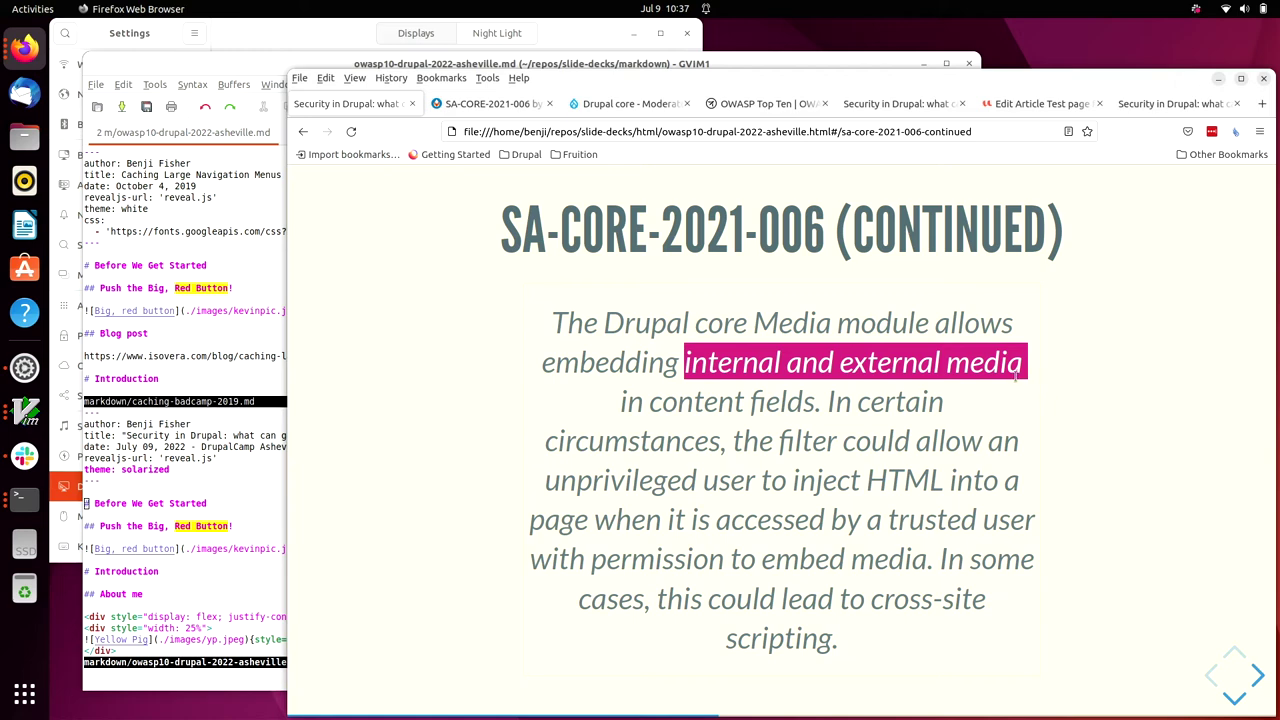
click(1015, 375)
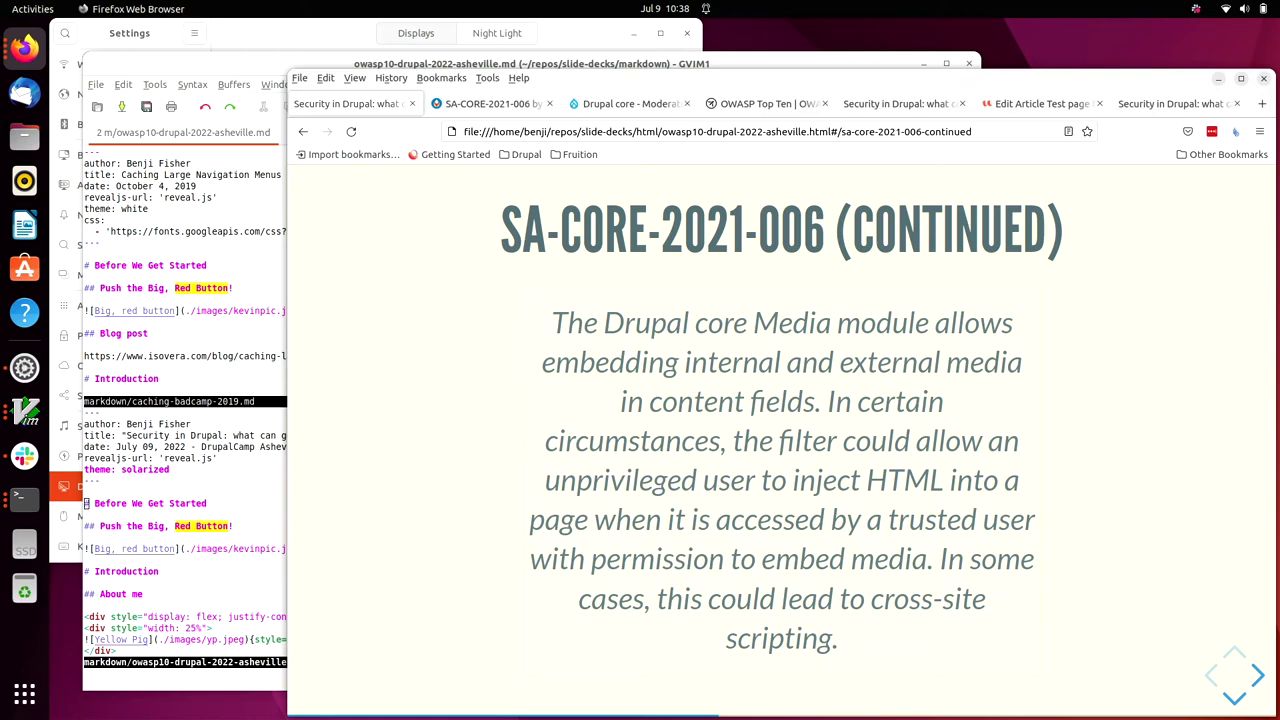
Browse the reveal.js slide overview and settle on the A03:2021-Injection section title.
key(Escape)
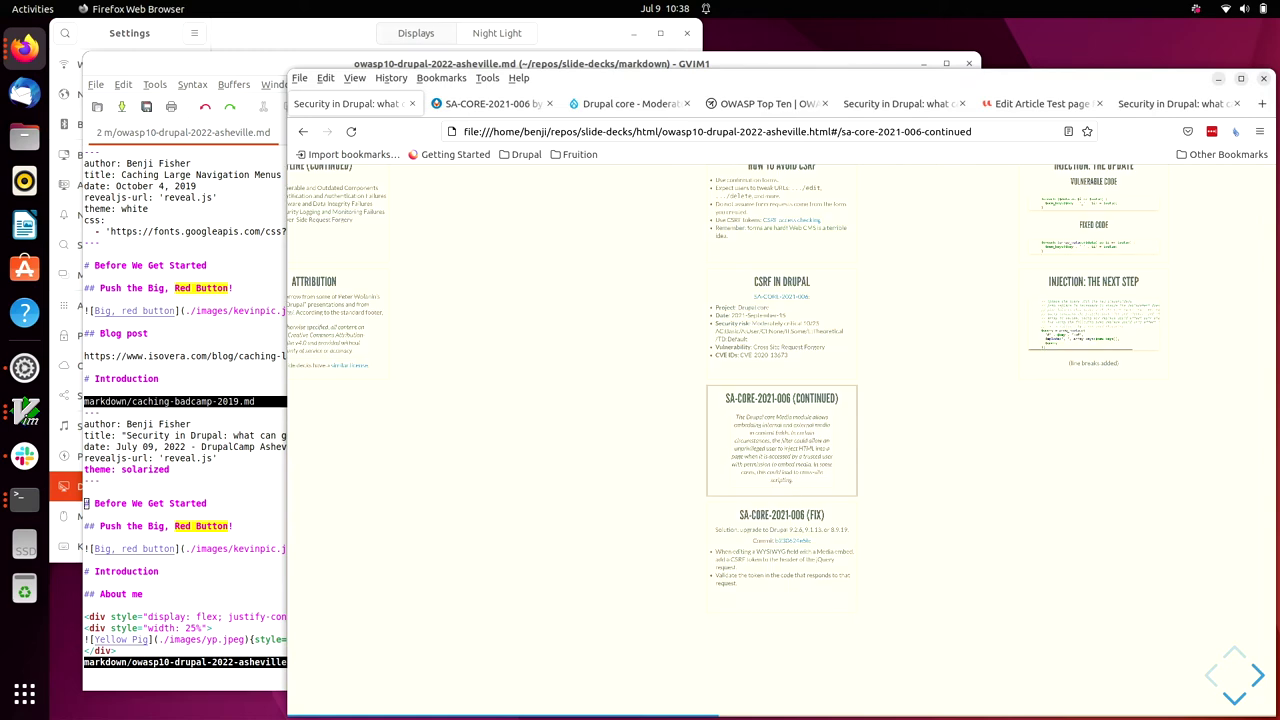
key(Up)
key(Up)
key(Up)
key(Up)
key(Up)
key(Up)
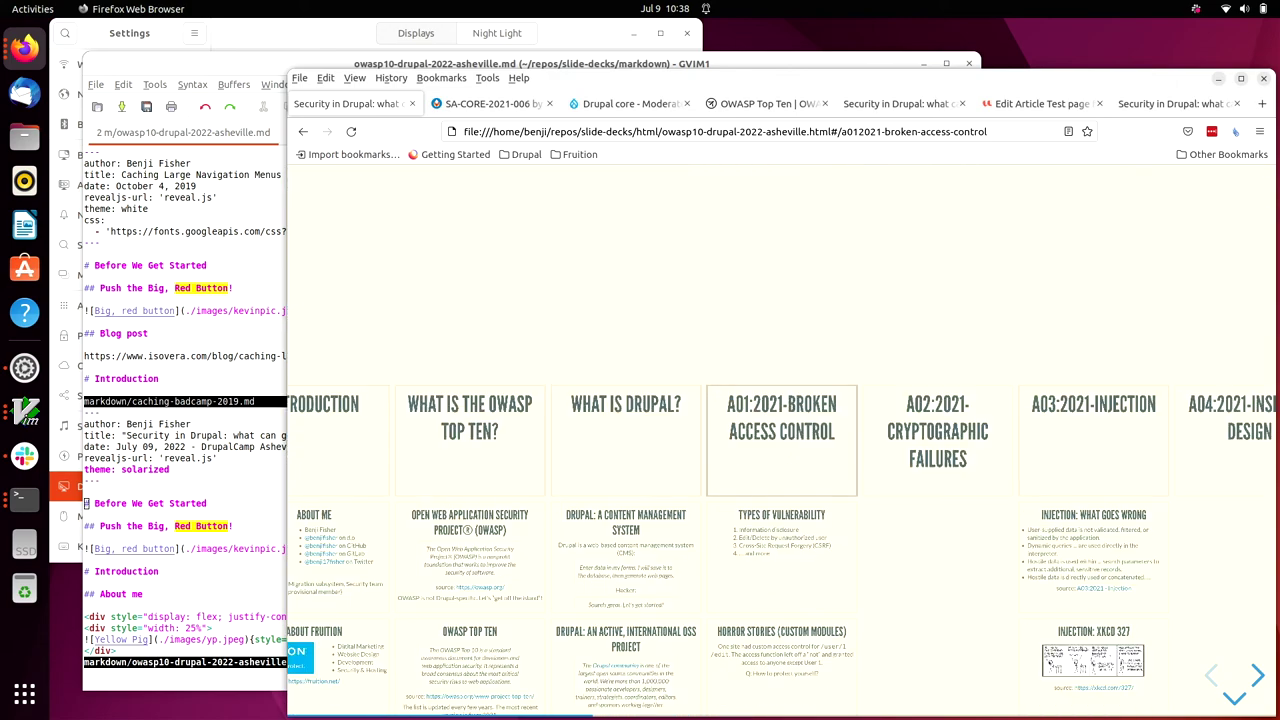
key(Left)
key(Right)
key(Right)
key(Right)
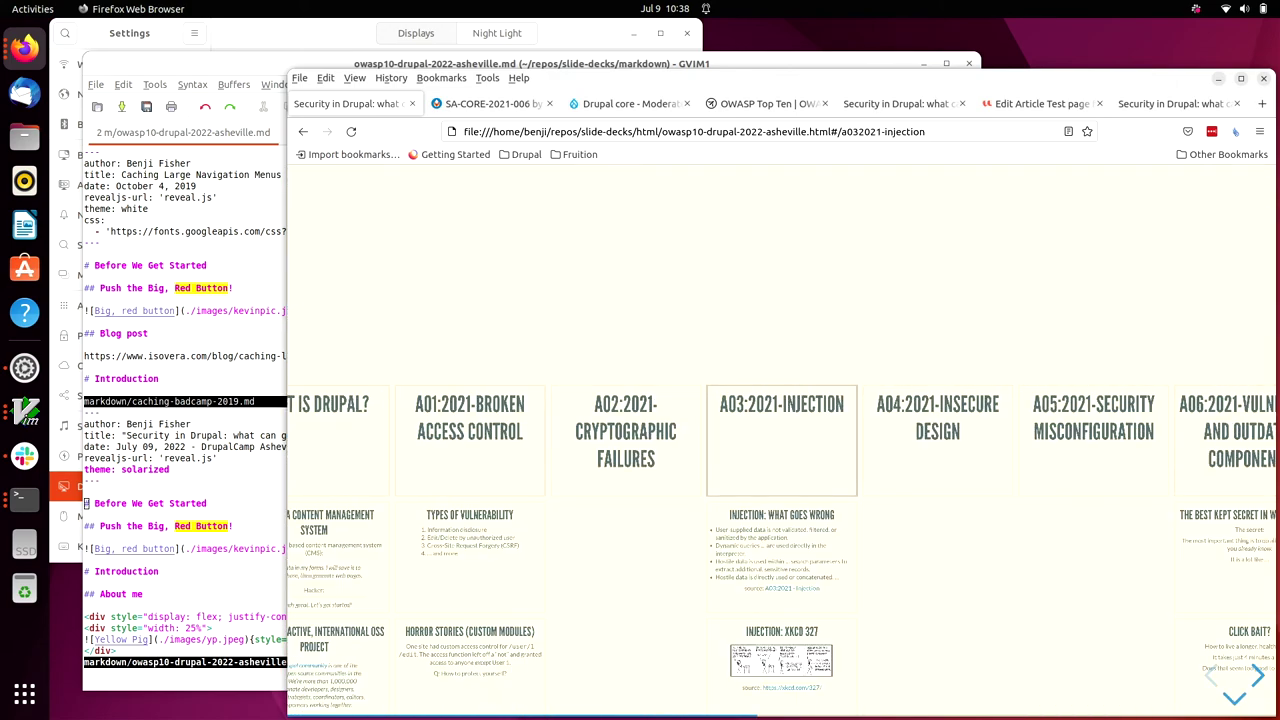
key(Right)
key(Right)
key(Right)
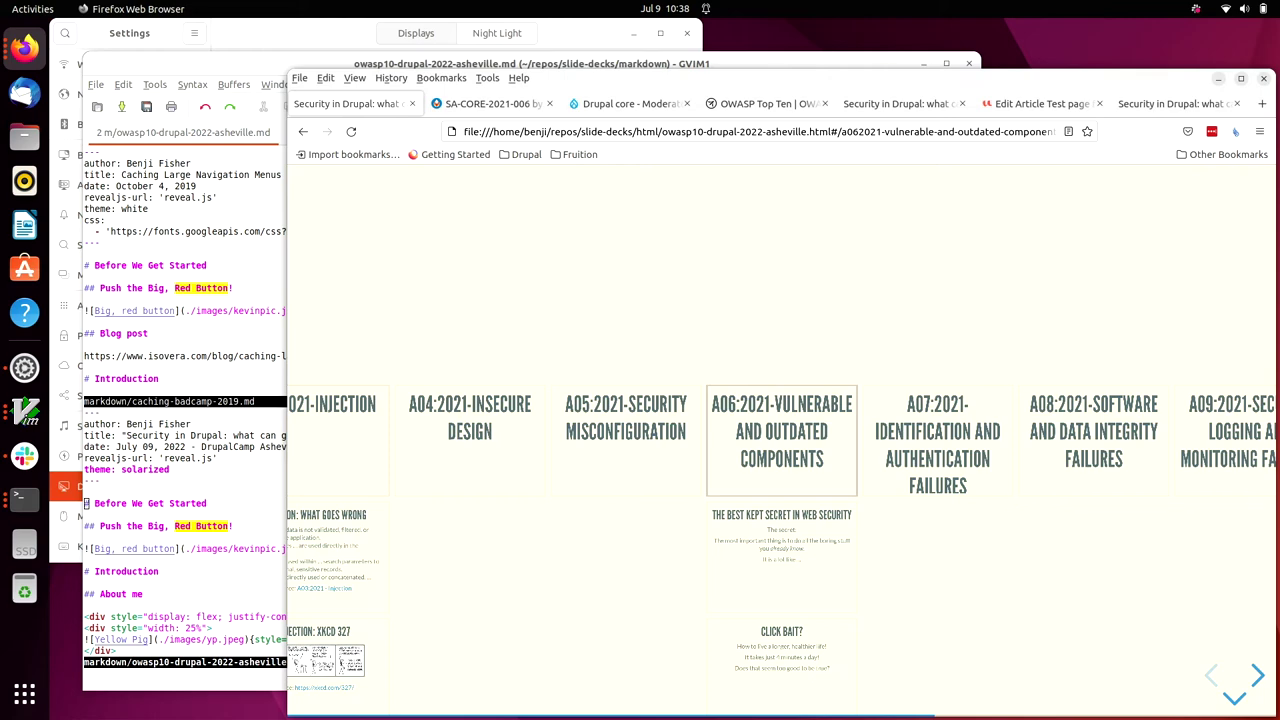
key(Left)
key(Left)
key(Left)
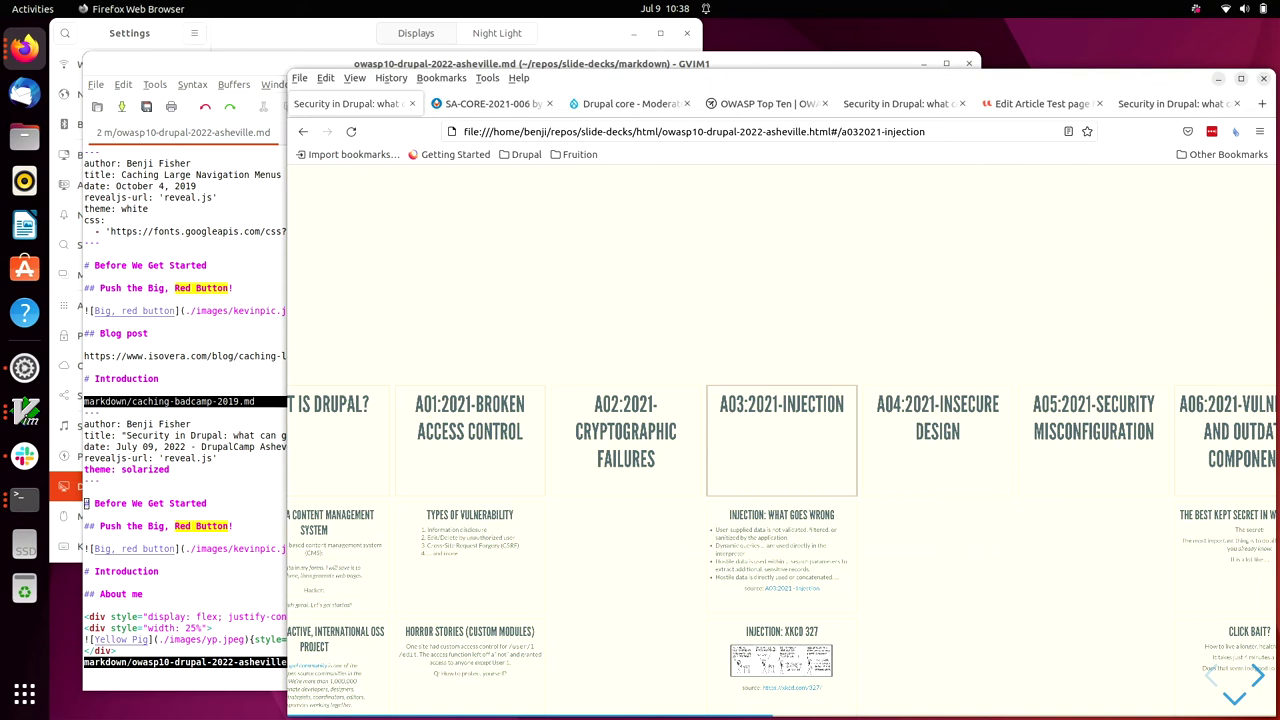
Close the overview on A03:2021-Injection and advance down to 'Injection: What Goes Wrong'.
key(Escape)
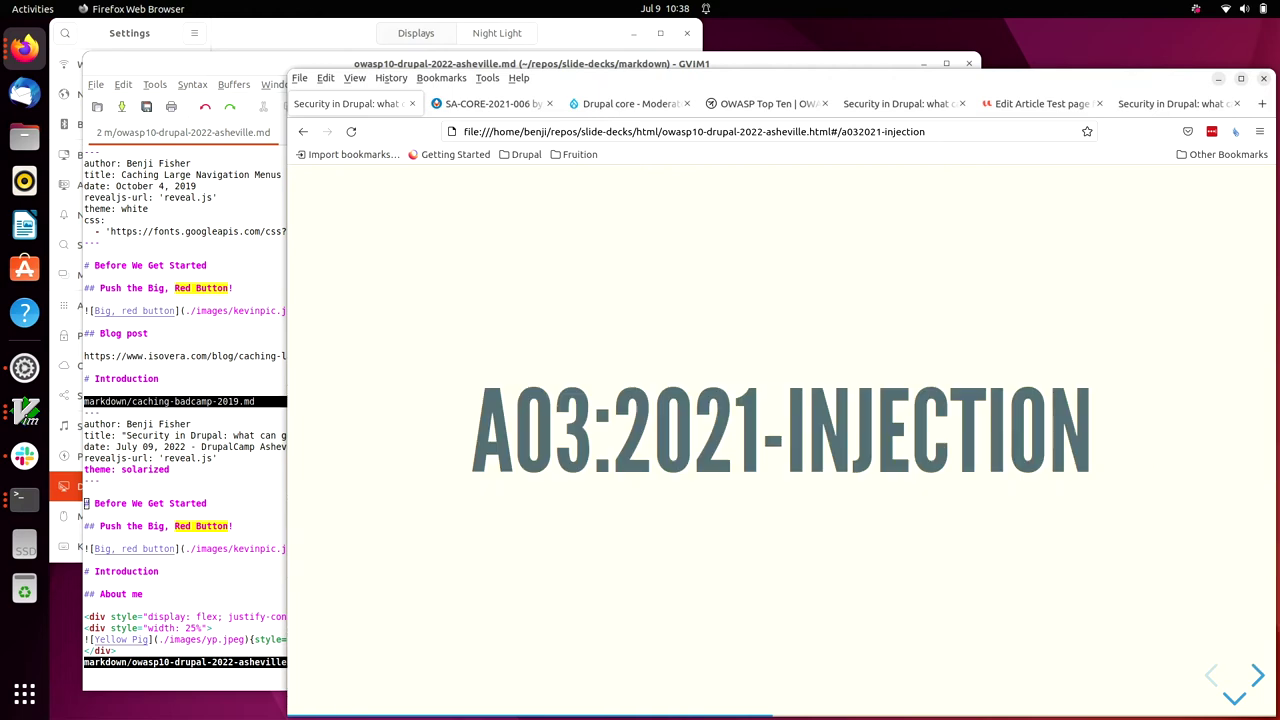
key(Down)
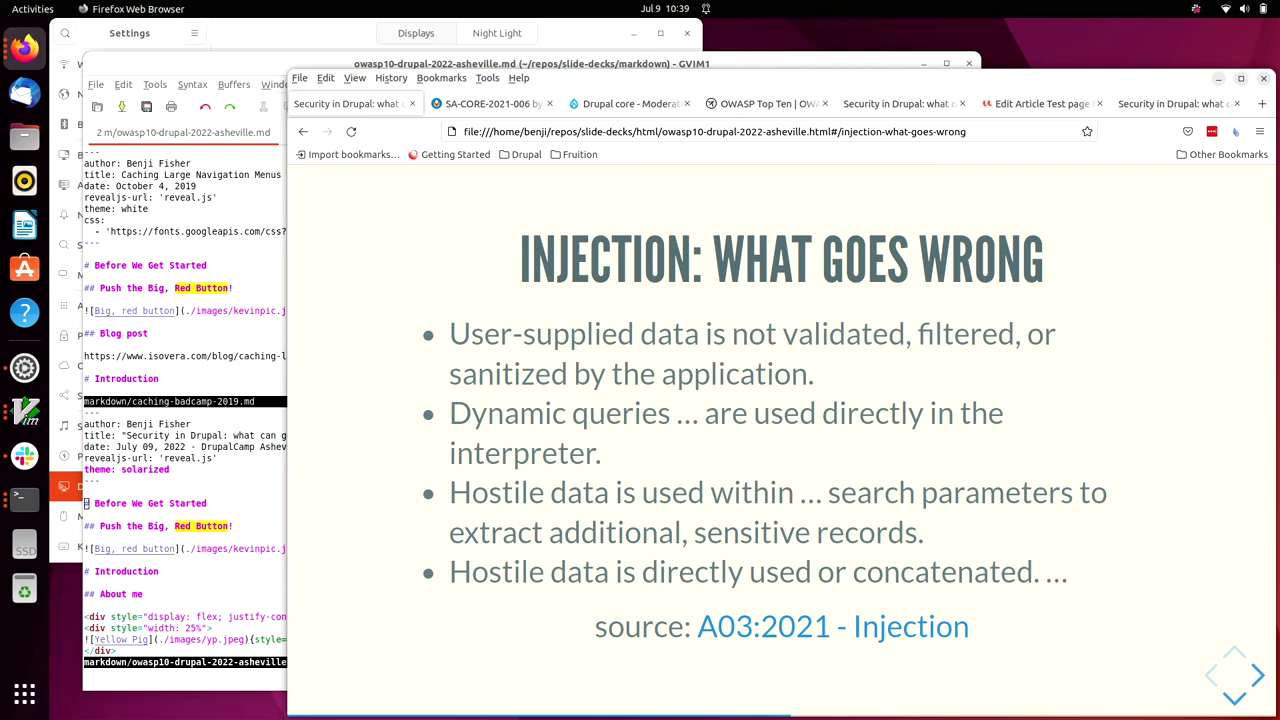
Advance to the 'Injection: XKCD 327' Bobby Tables comic slide.
key(Right)
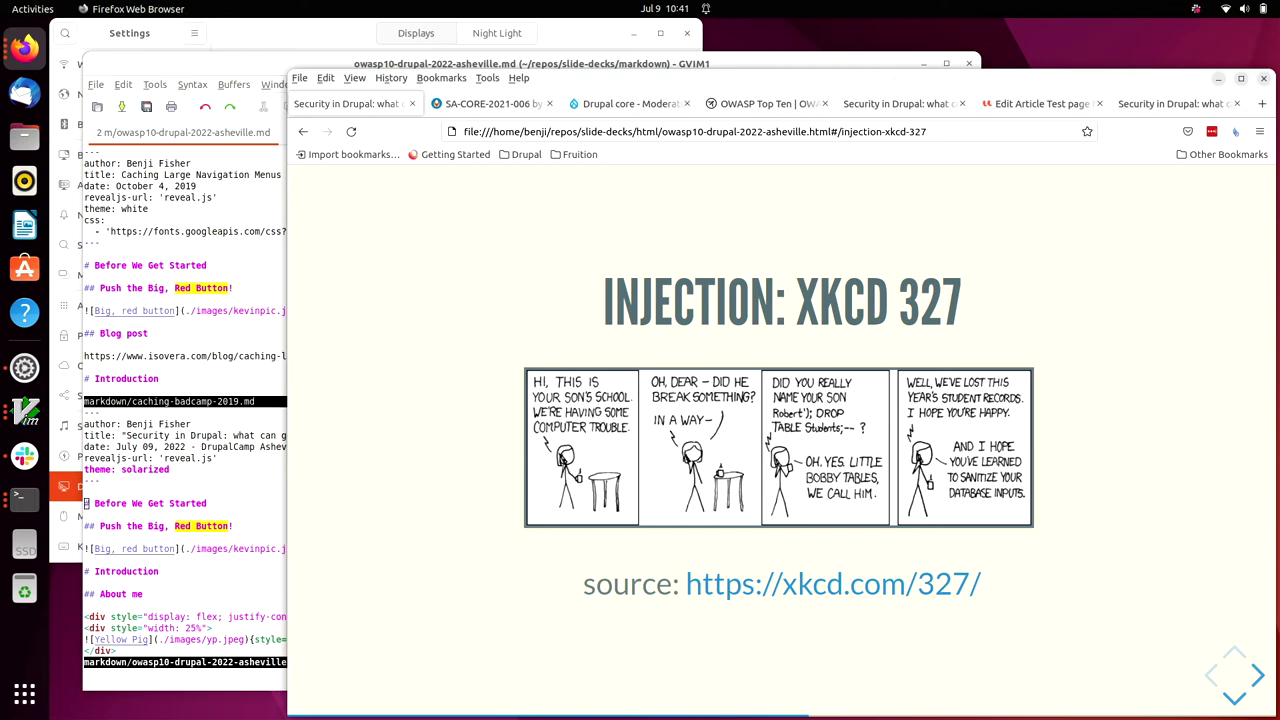
Step down to the SA-CORE-2014-005 slide on the Drupal 7 SQL injection flaw.
key(Down)
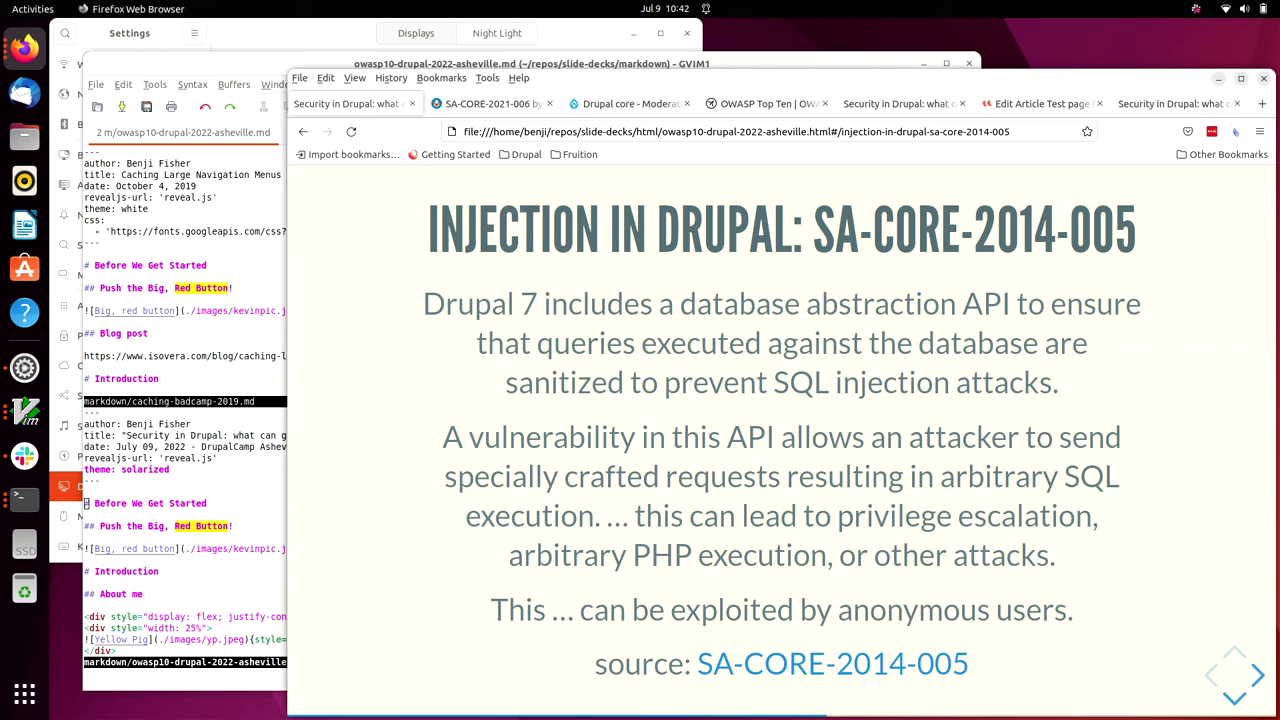
Advance the deck to the 'Injection: My Response' slide quoting the e-mail about testing and updating.
key(Right)
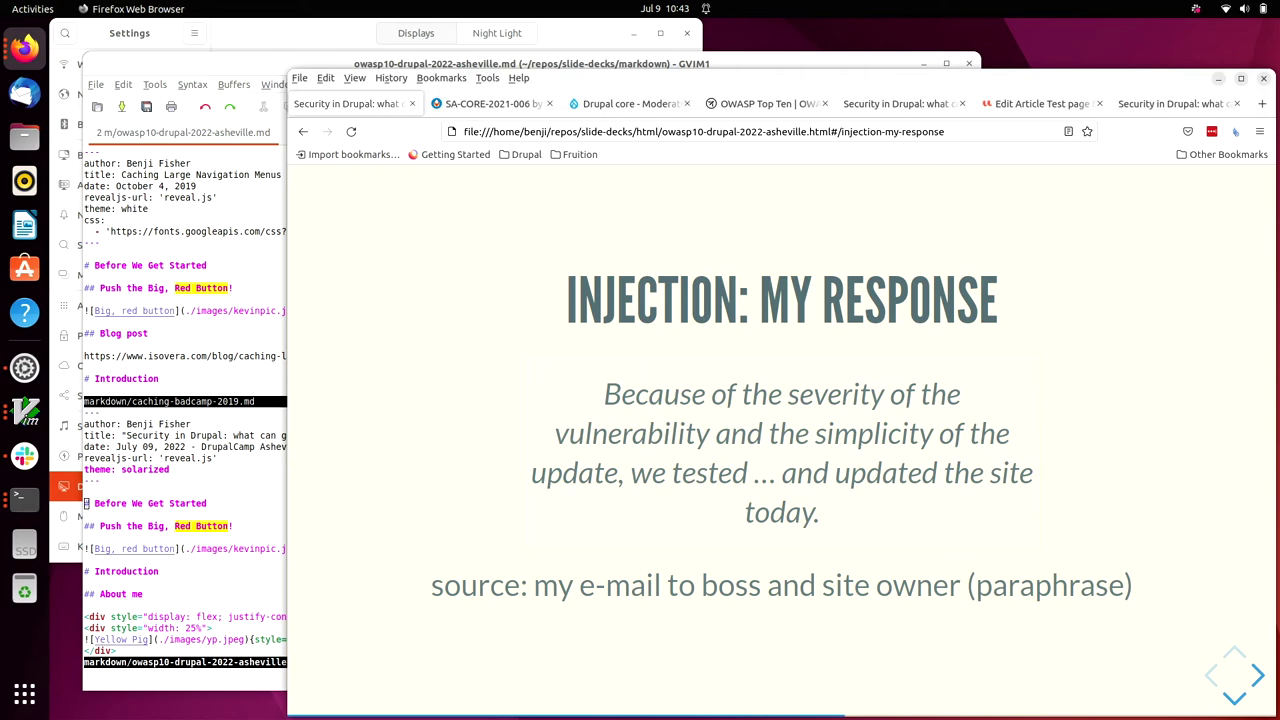
Go down to the 'Injection: The Update' slide comparing the foreach code with array_values().
key(Down)
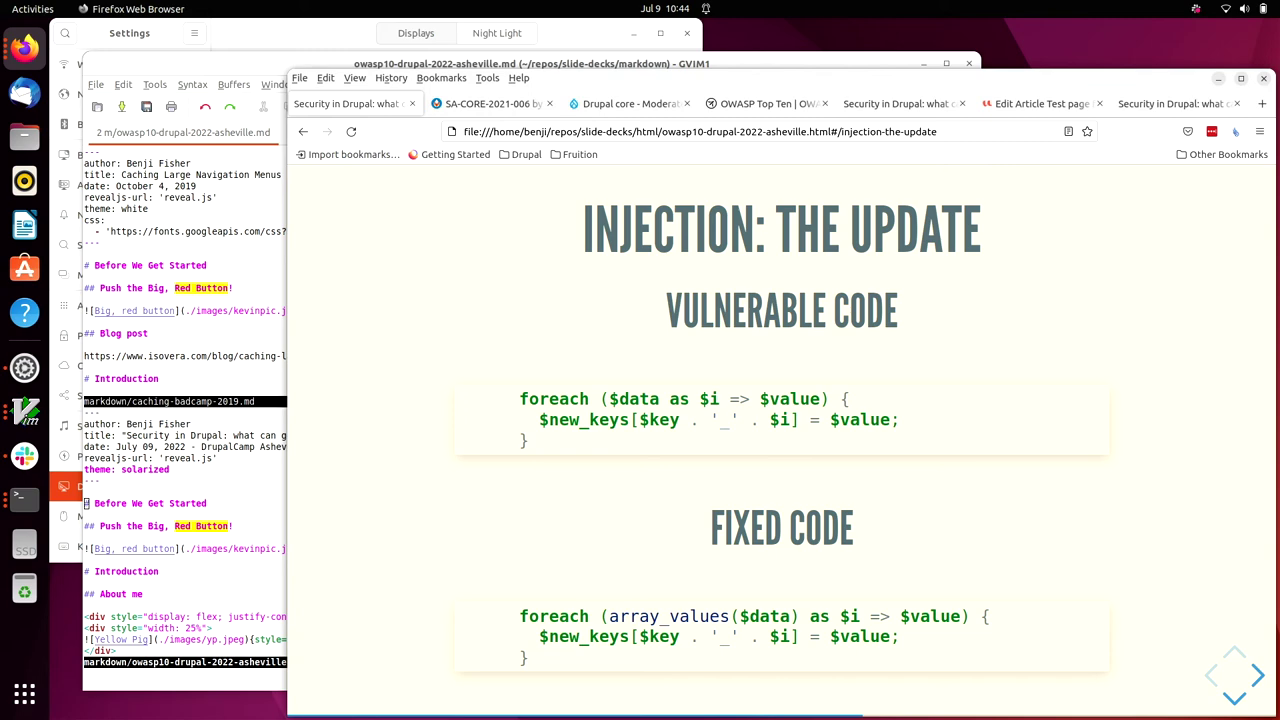
Show the 'Injection: The Next Step' slide and scroll its preg_replace code sideways and back.
key(Down)
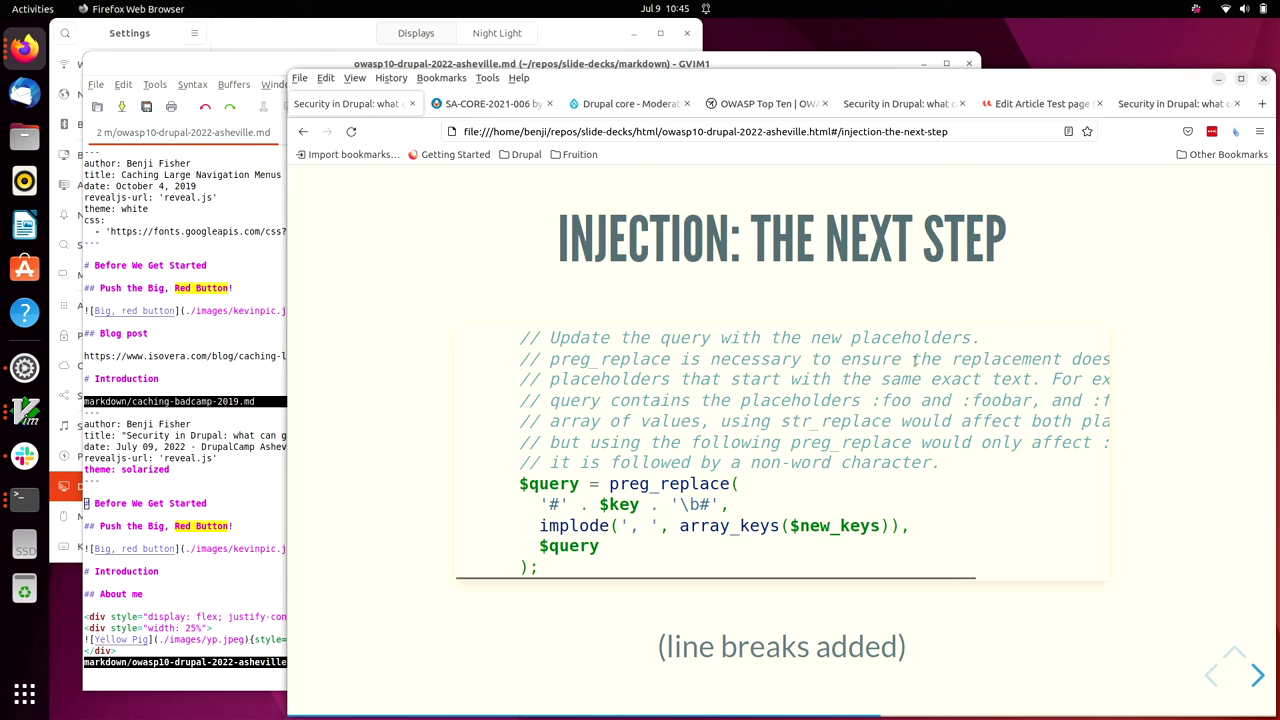
scroll(913, 360, right, 3)
scroll(913, 360, left, 3)
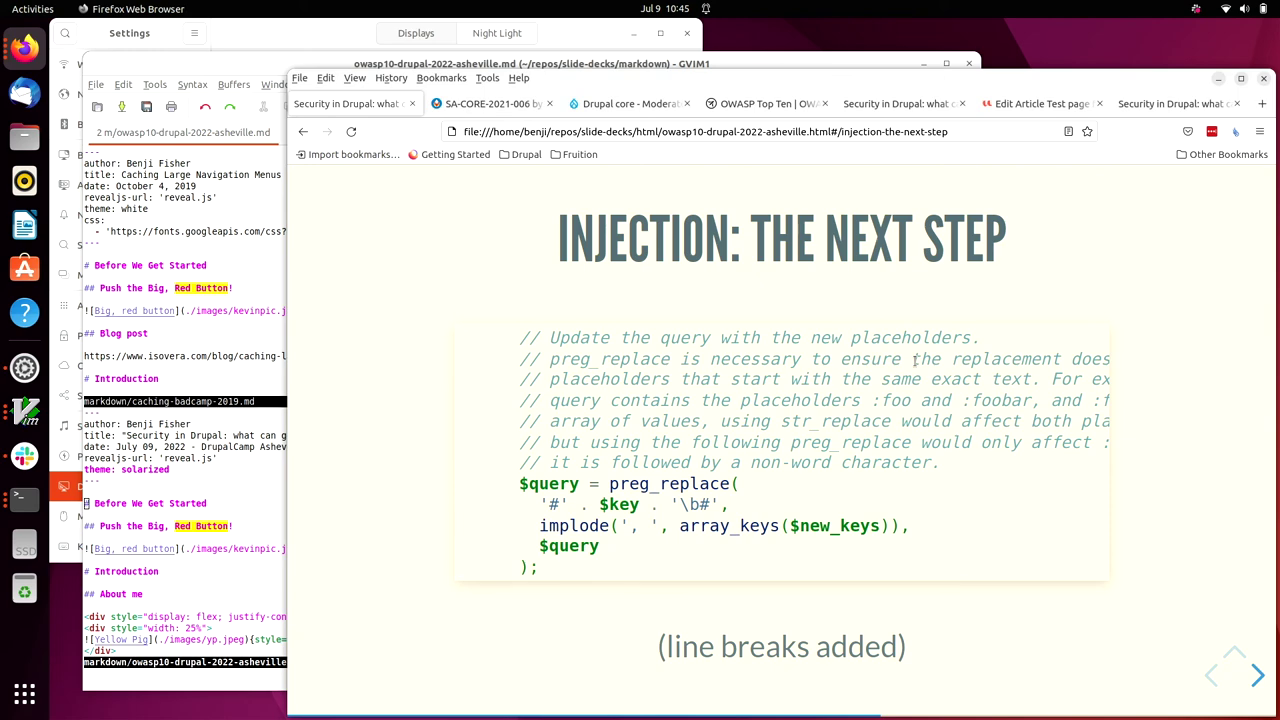
key(Right)
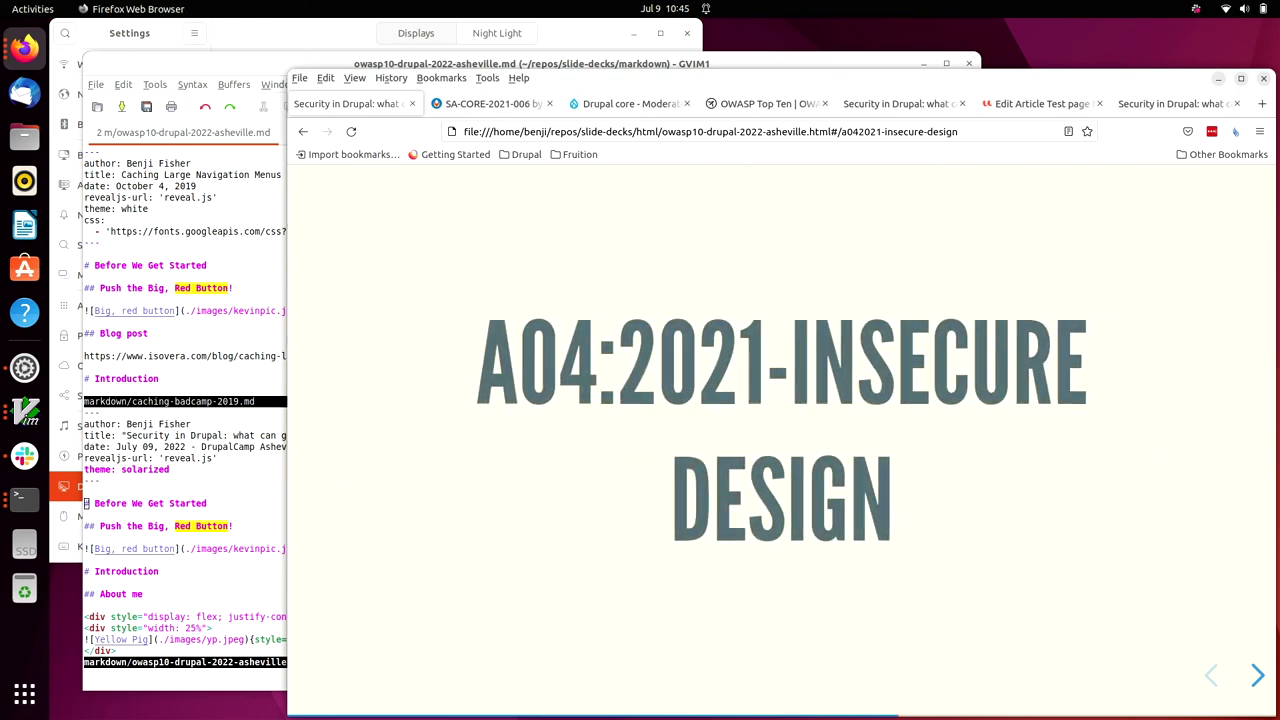
key(Left)
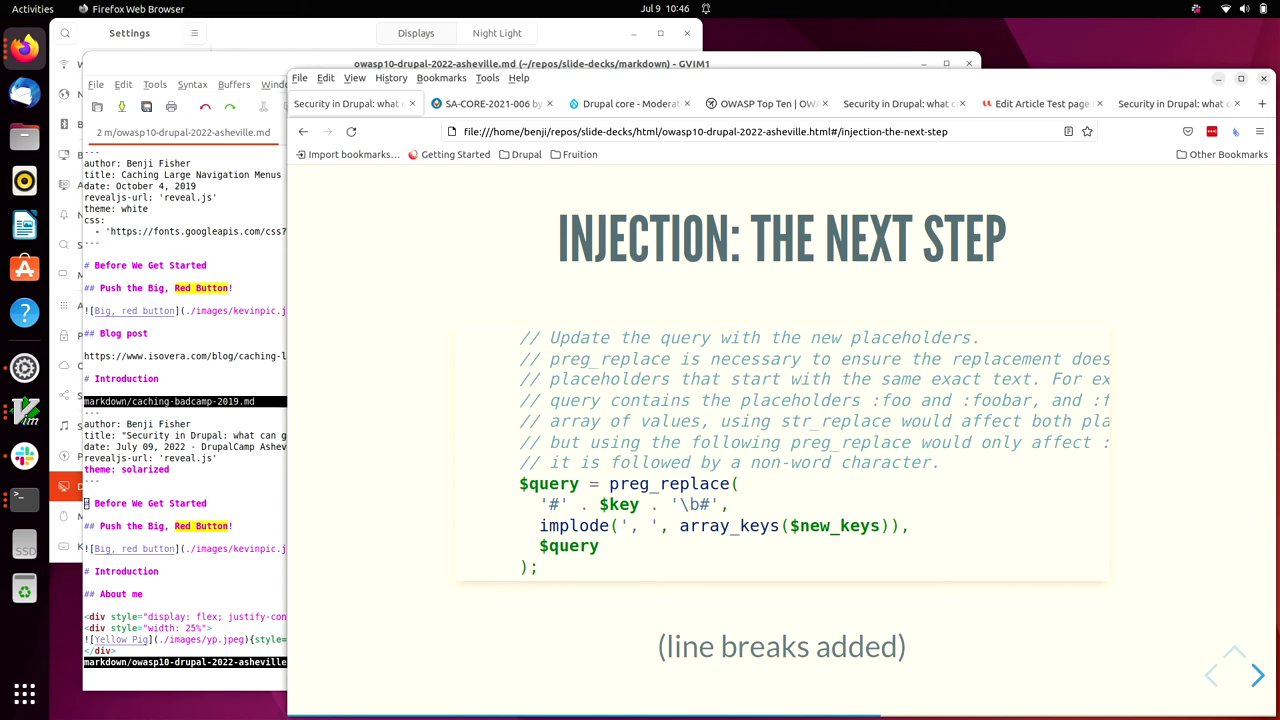
Use the slide overview to jump to the Conclusion section, then go down to the Summary slide.
key(Escape)
key(Up)
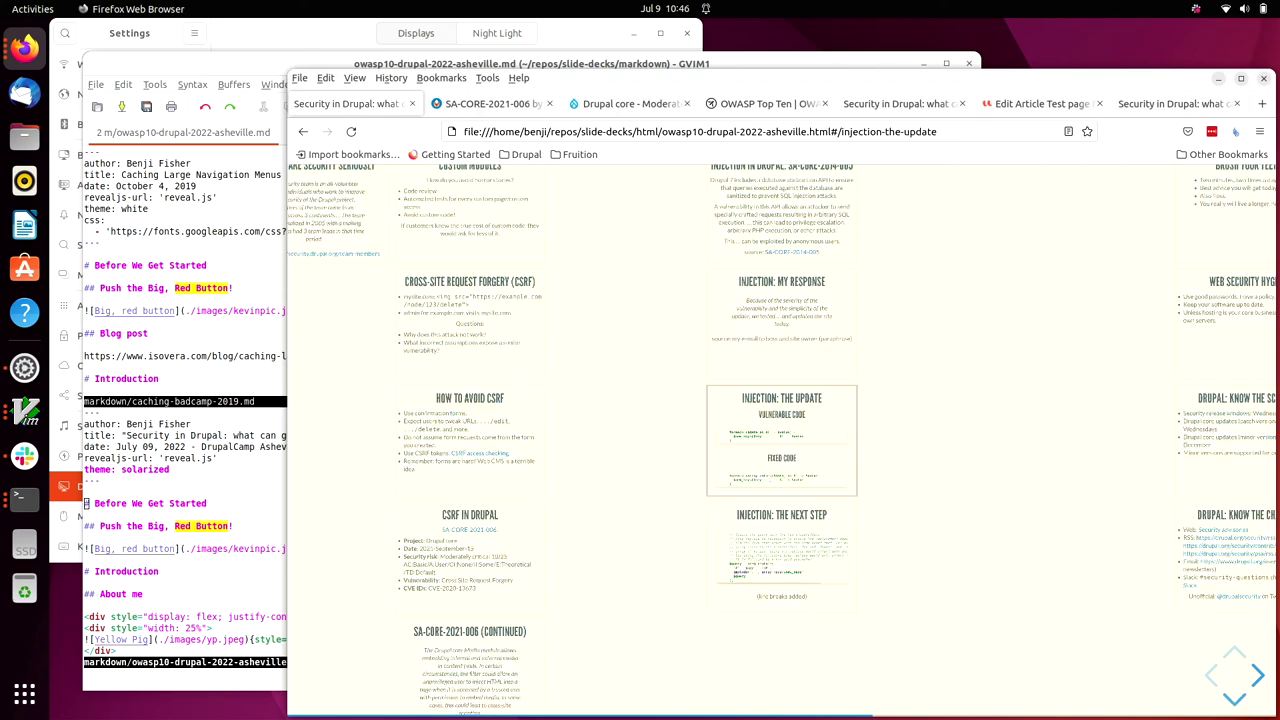
key(Up)
key(Right)
key(Right)
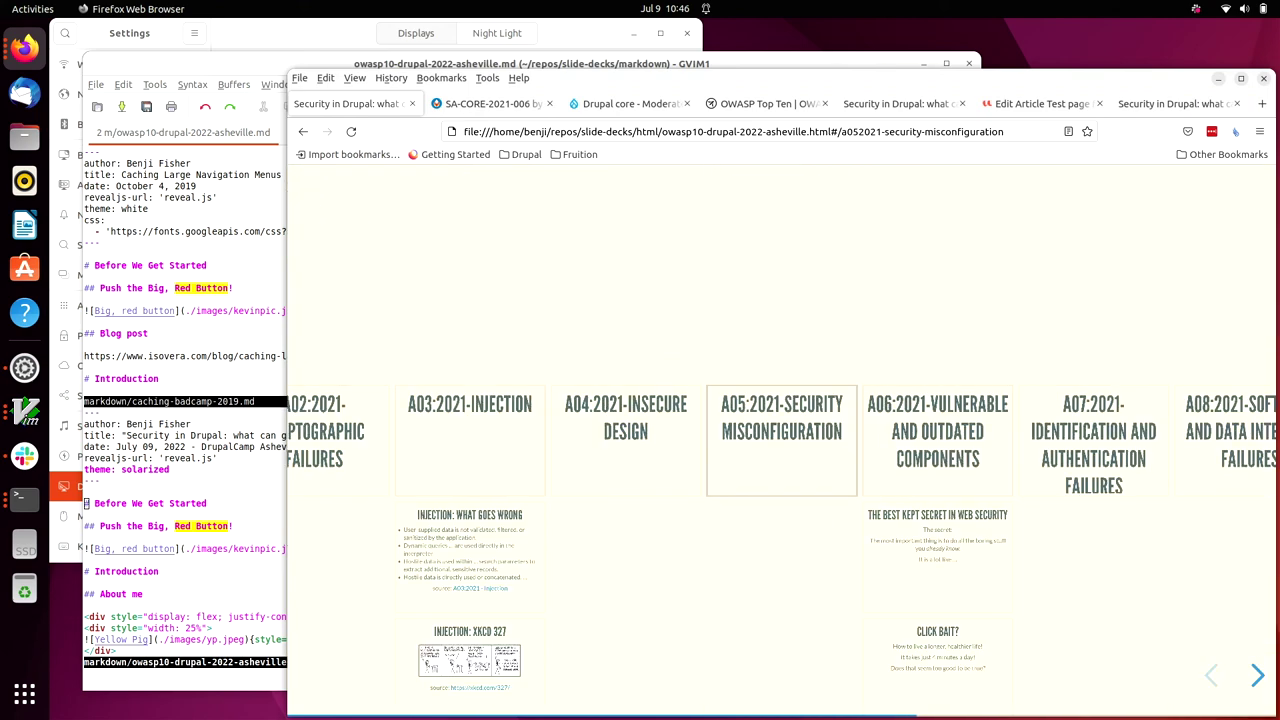
key(Right)
key(Right)
key(Right)
key(Right)
key(Right)
key(Right)
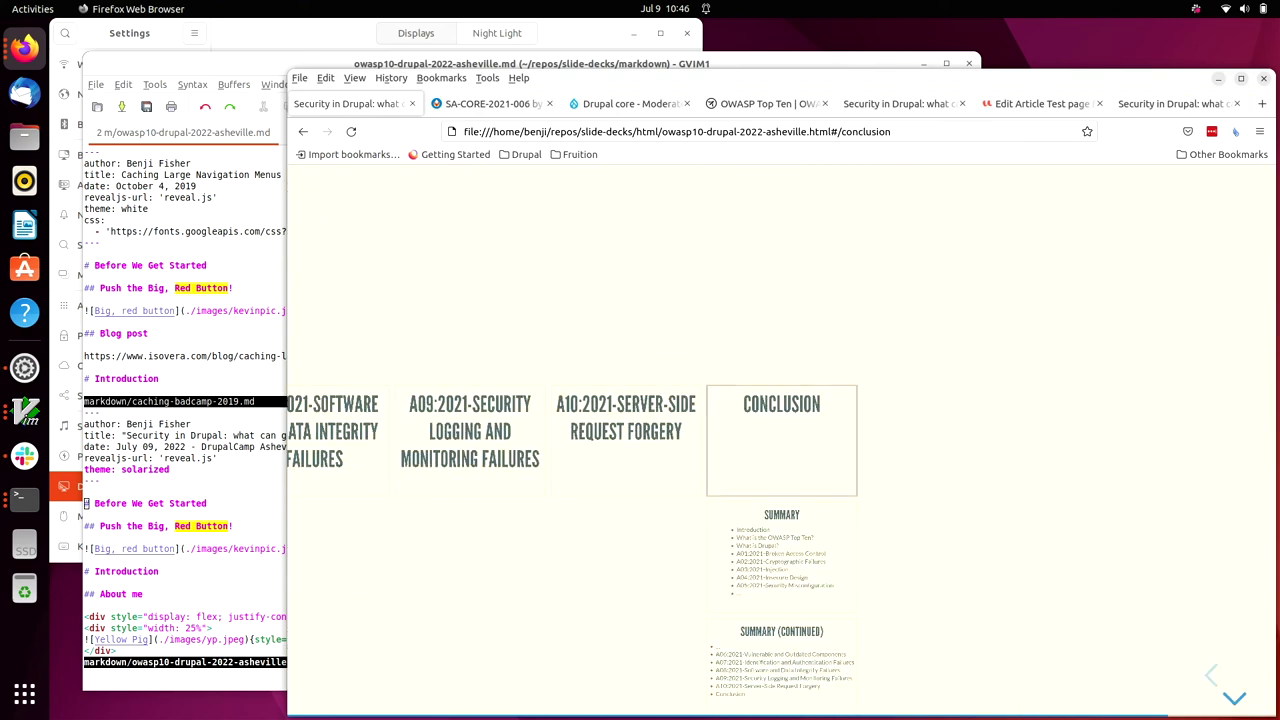
key(Escape)
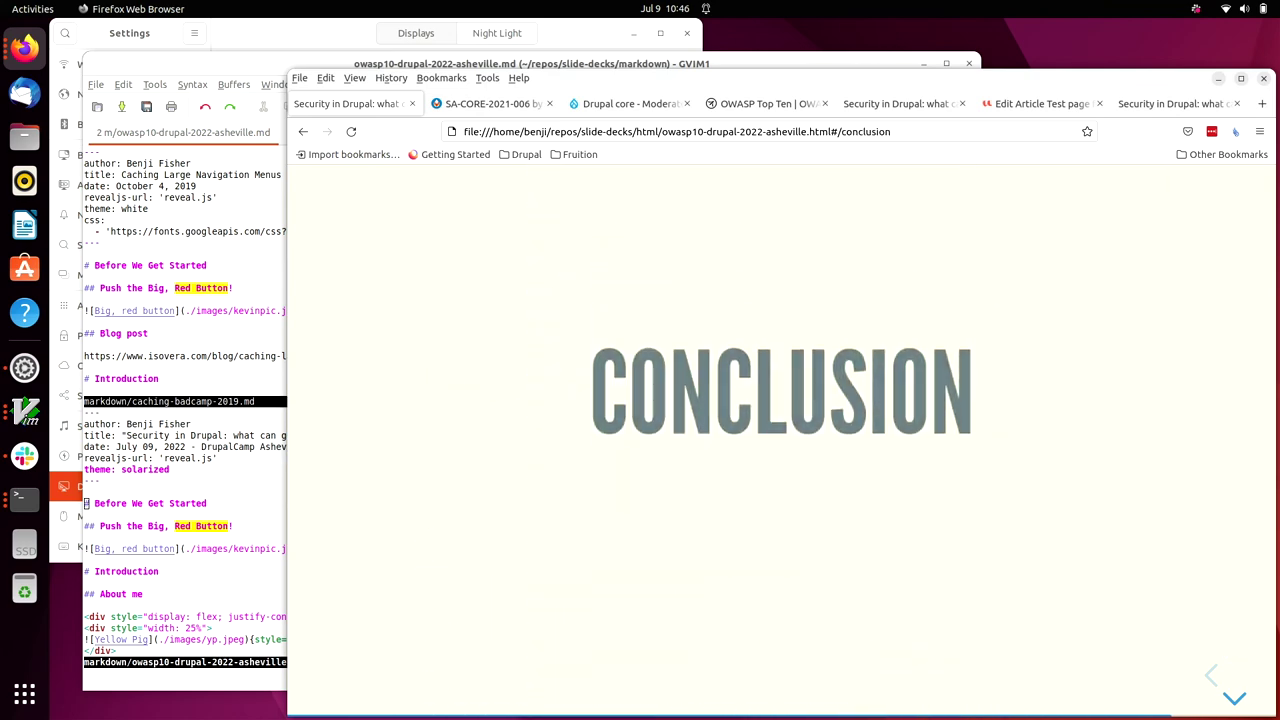
key(Down)
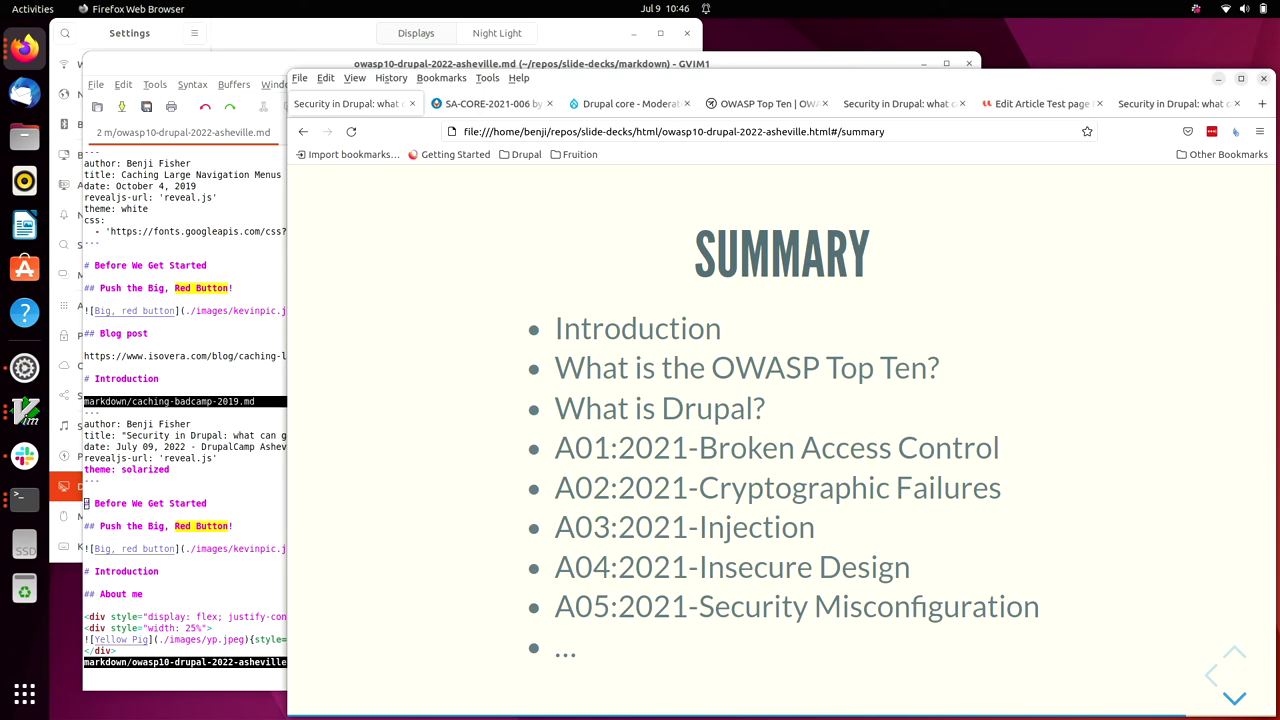
Step through 'Summary (Continued)' to the References slide.
key(Down)
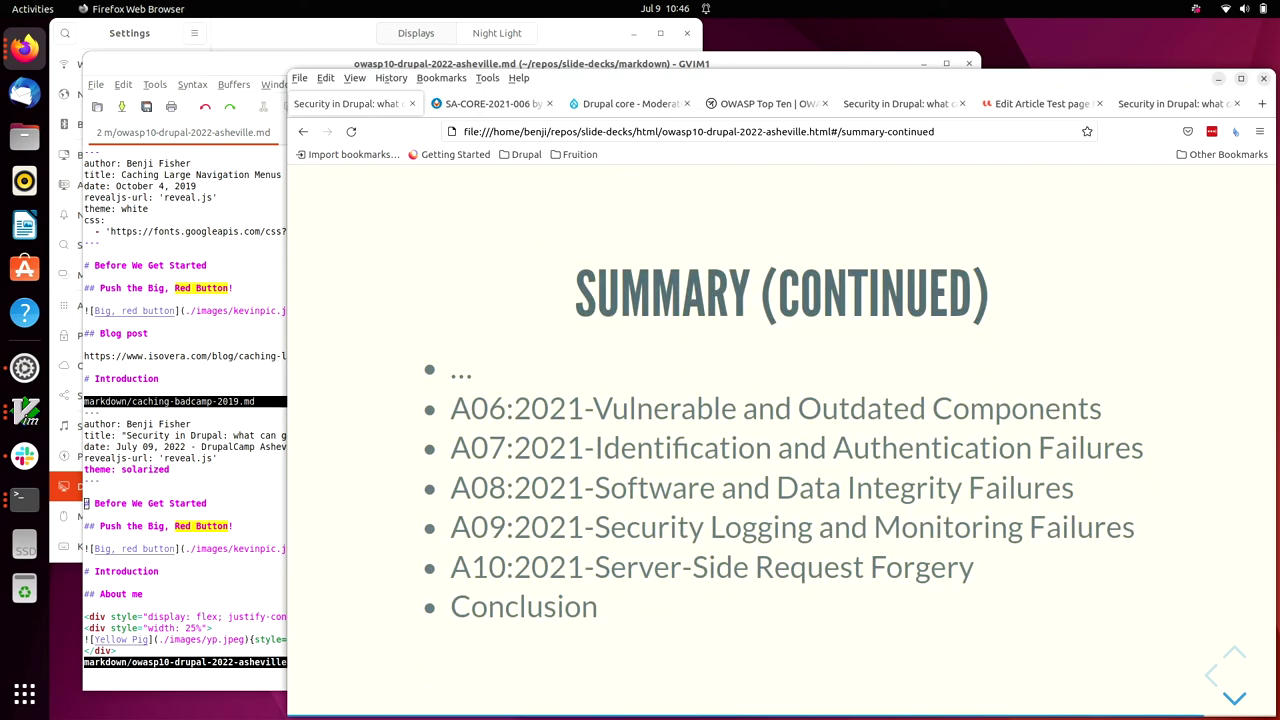
key(Down)
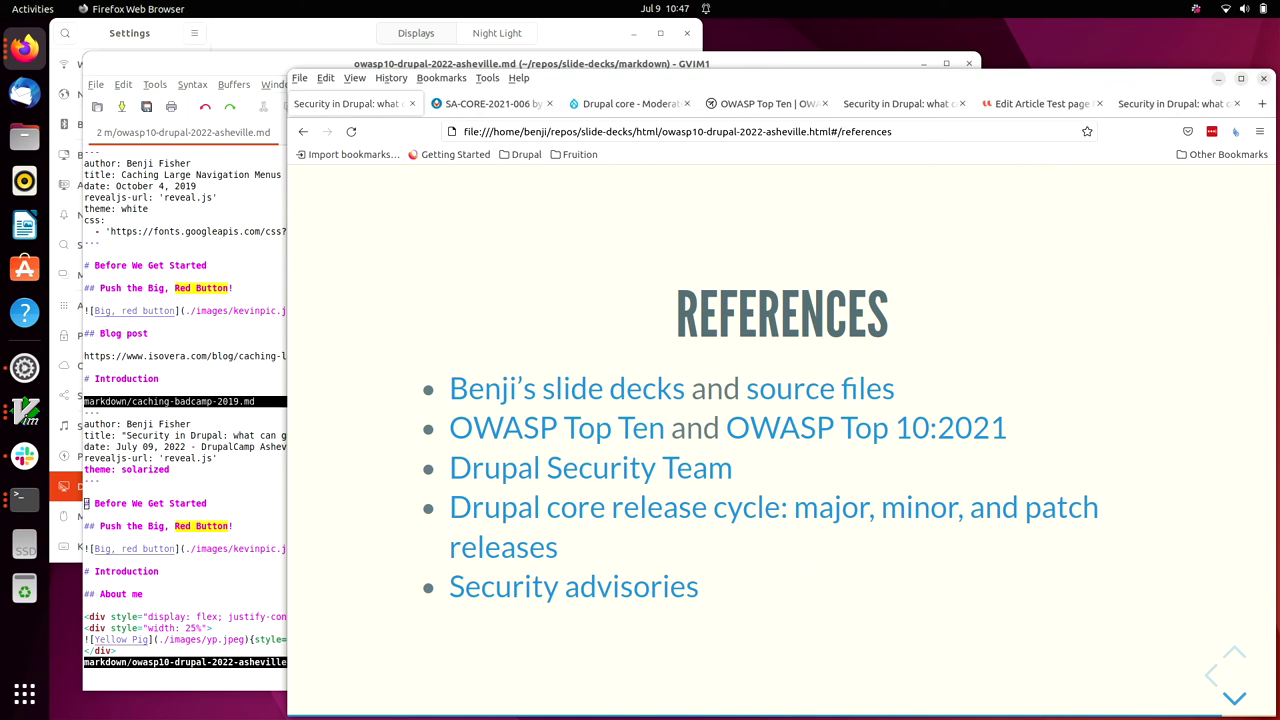
Move from References to the Contrib Modules slide listing Security Review, Paranoia, Security Kit, Guardr and TFA.
key(Right)
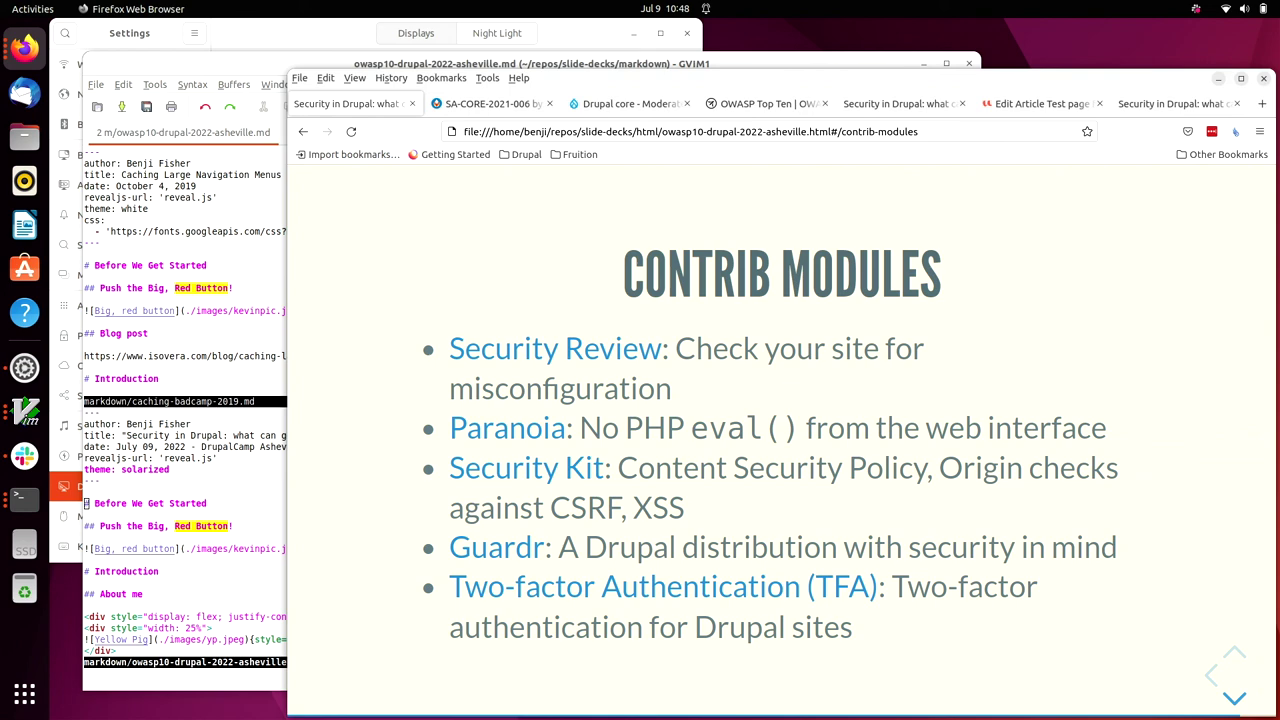
Go to the Questions slide, peek at the Copyleft slide below, and return to Questions.
key(Down)
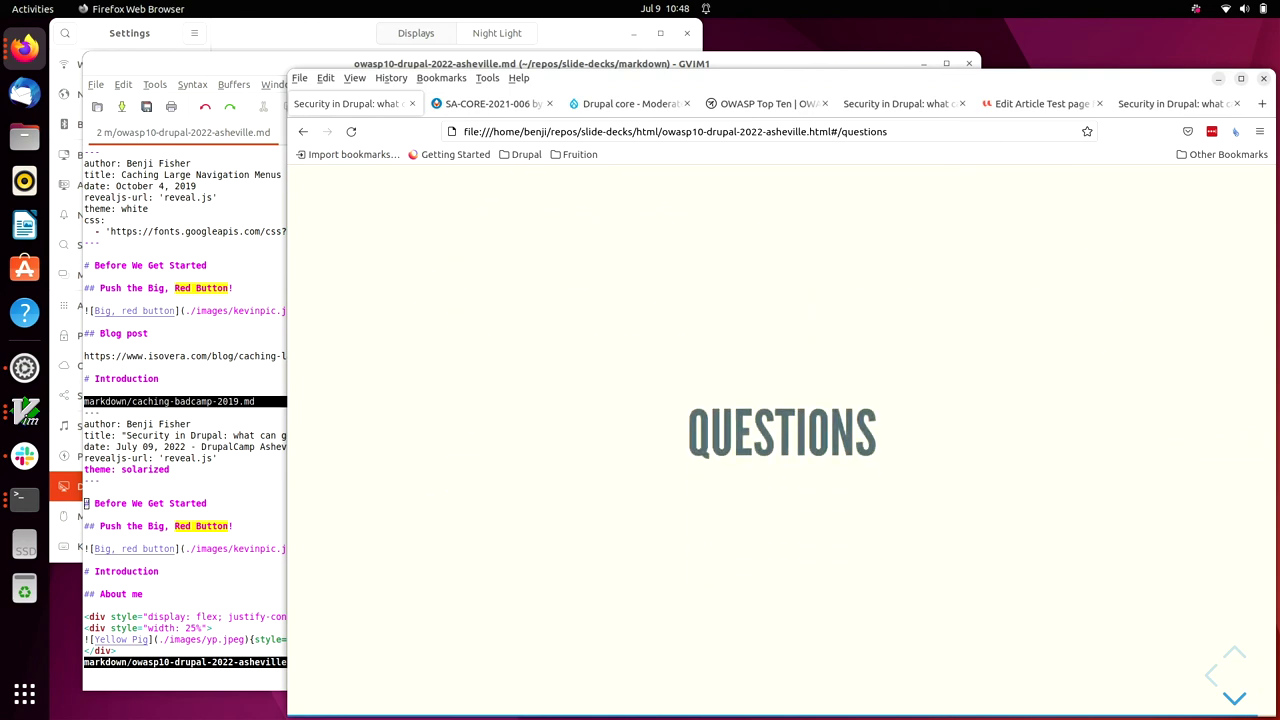
key(Down)
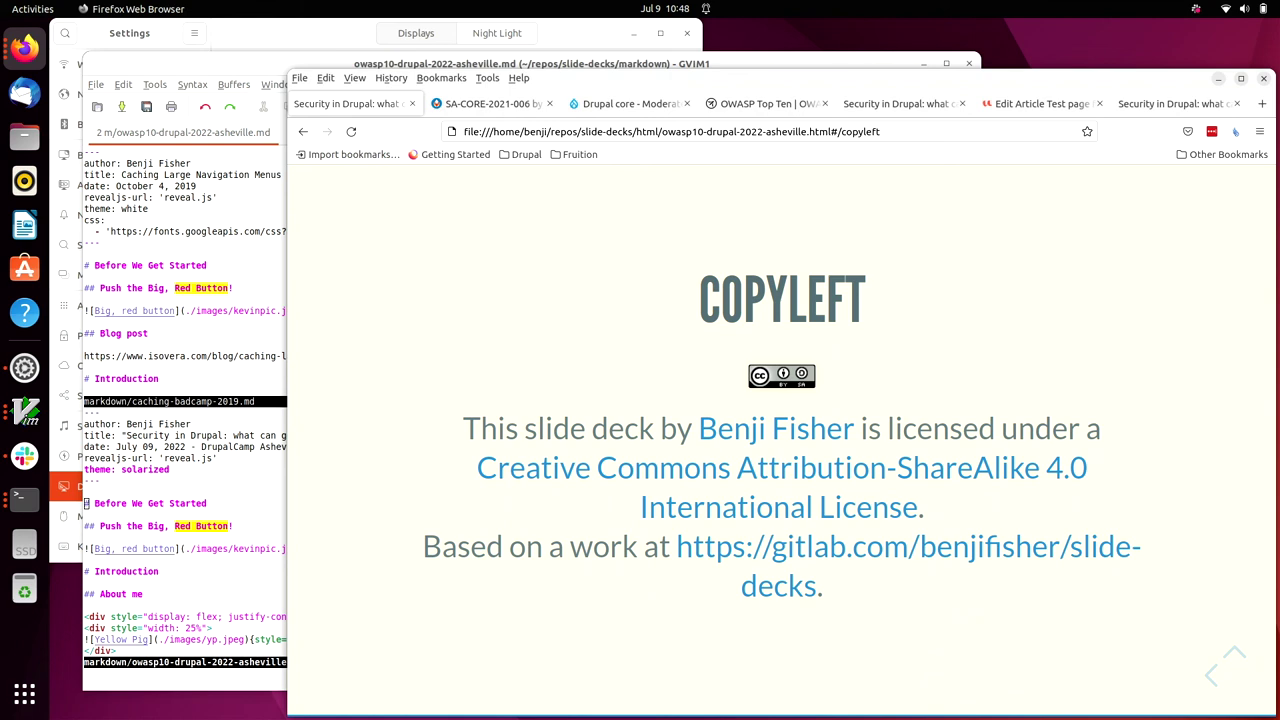
key(Up)
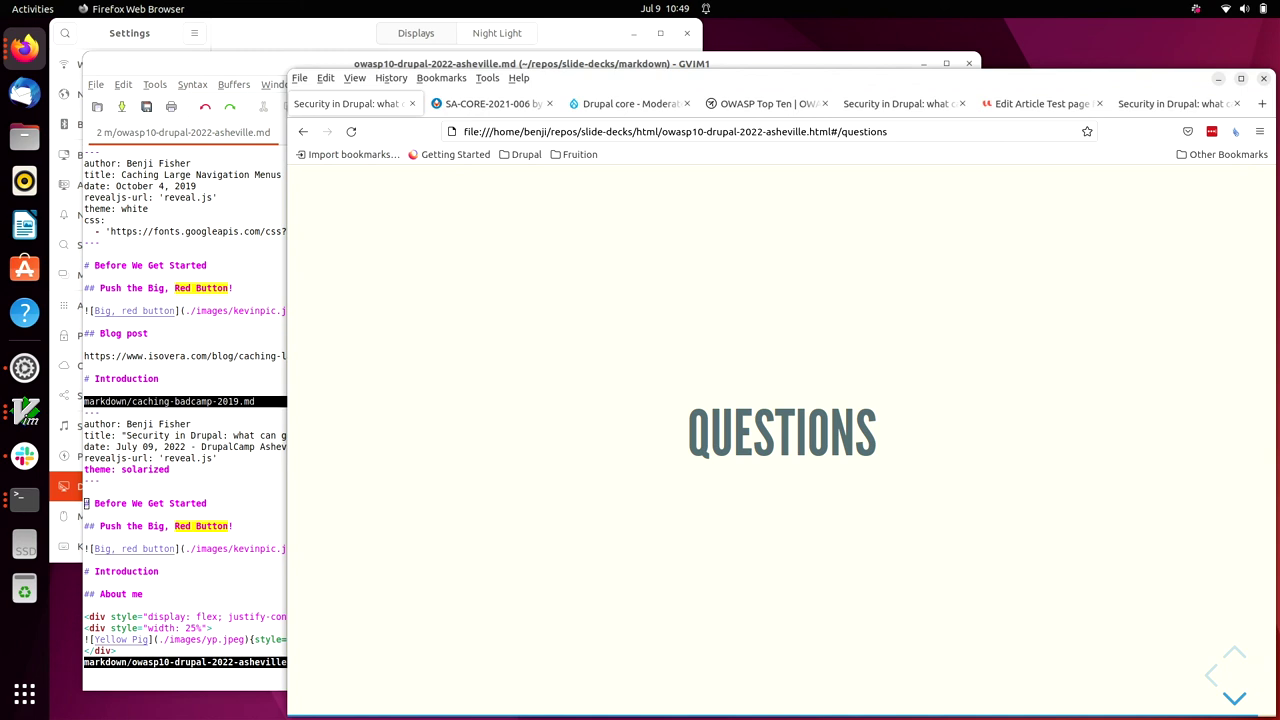
Step back through Contrib Modules to References and bring up the Security advisories link's context menu.
key(Up)
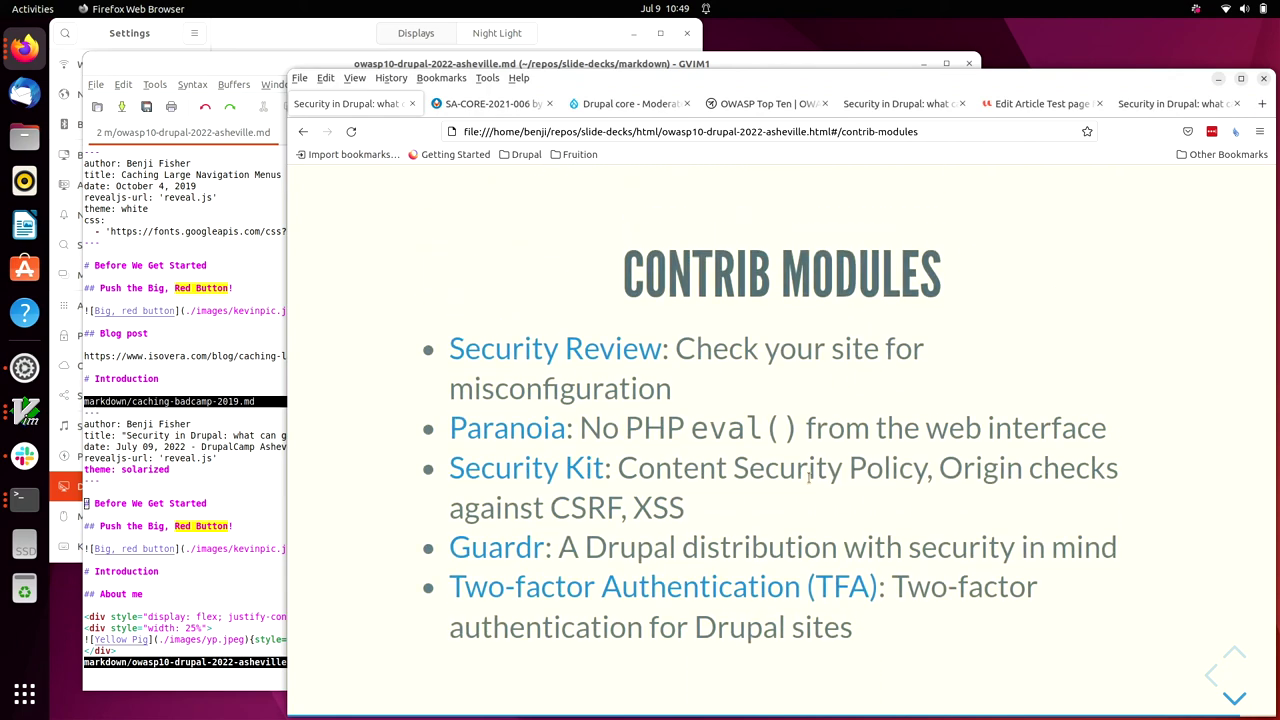
key(Up)
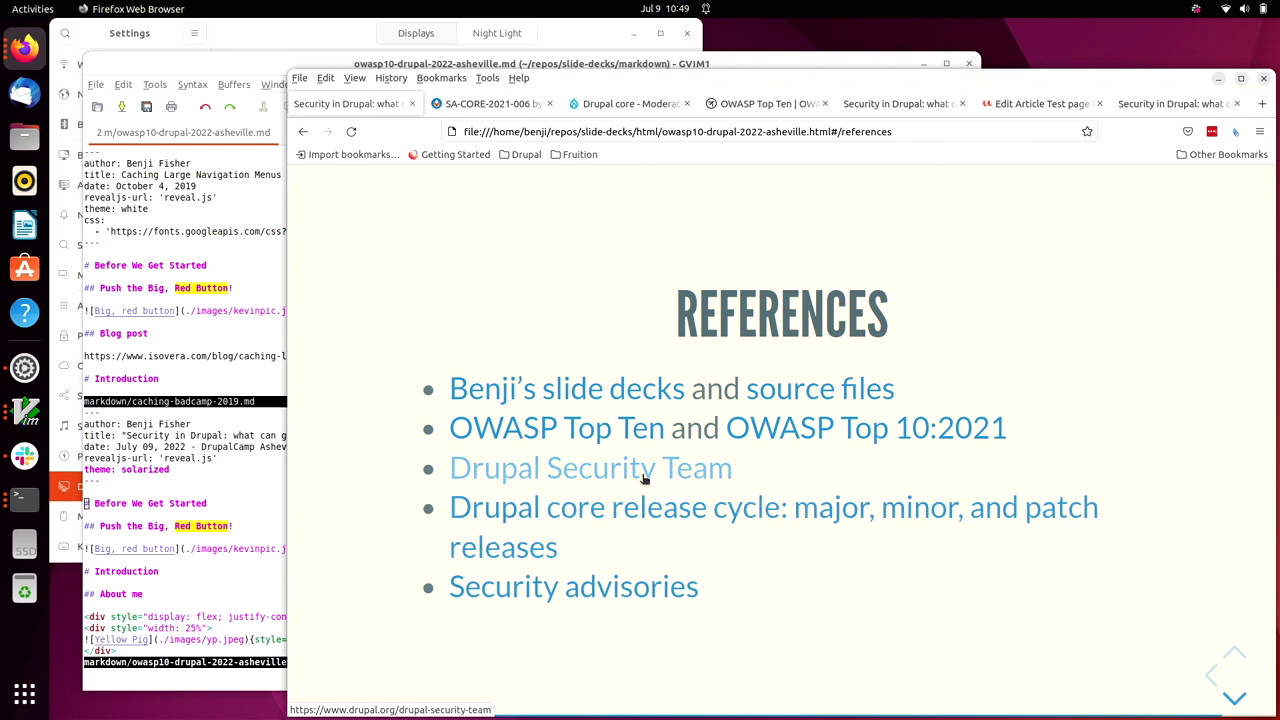
right_click(645, 592)
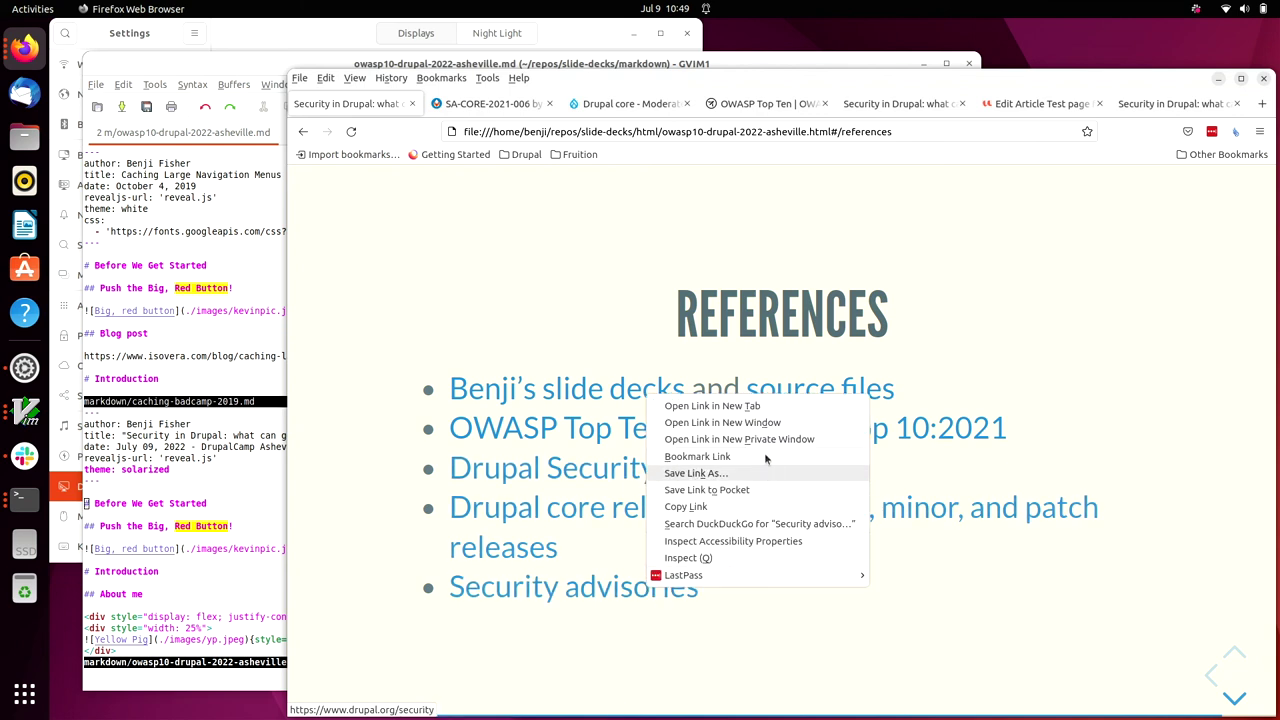
Open Security advisories in a new tab, switch to it, then follow 'Writing secure code' documentation.
click(772, 405)
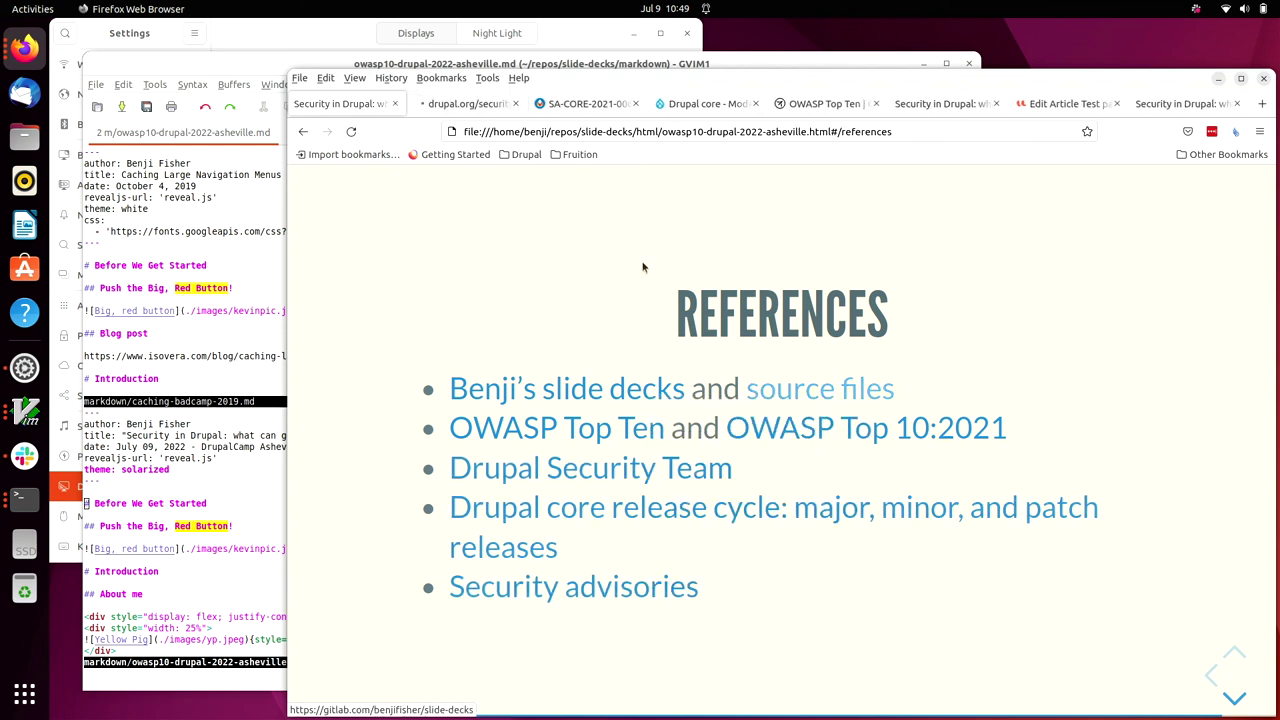
click(465, 103)
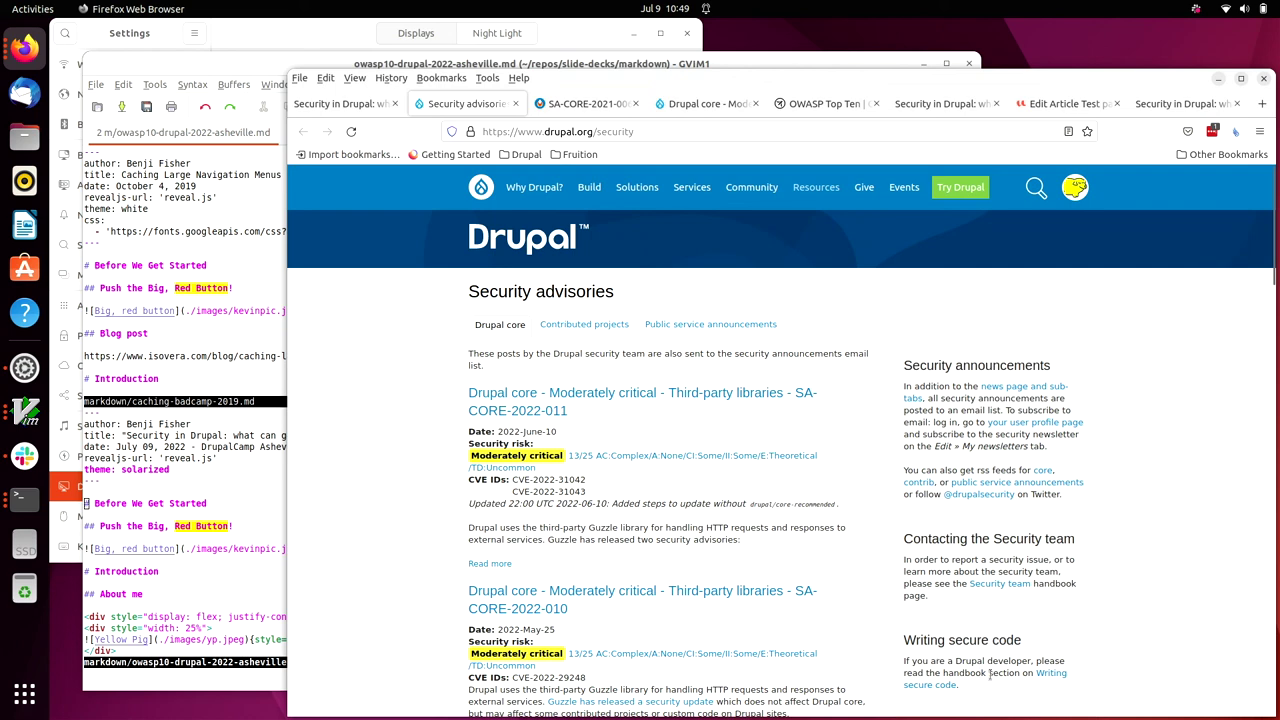
click(1060, 676)
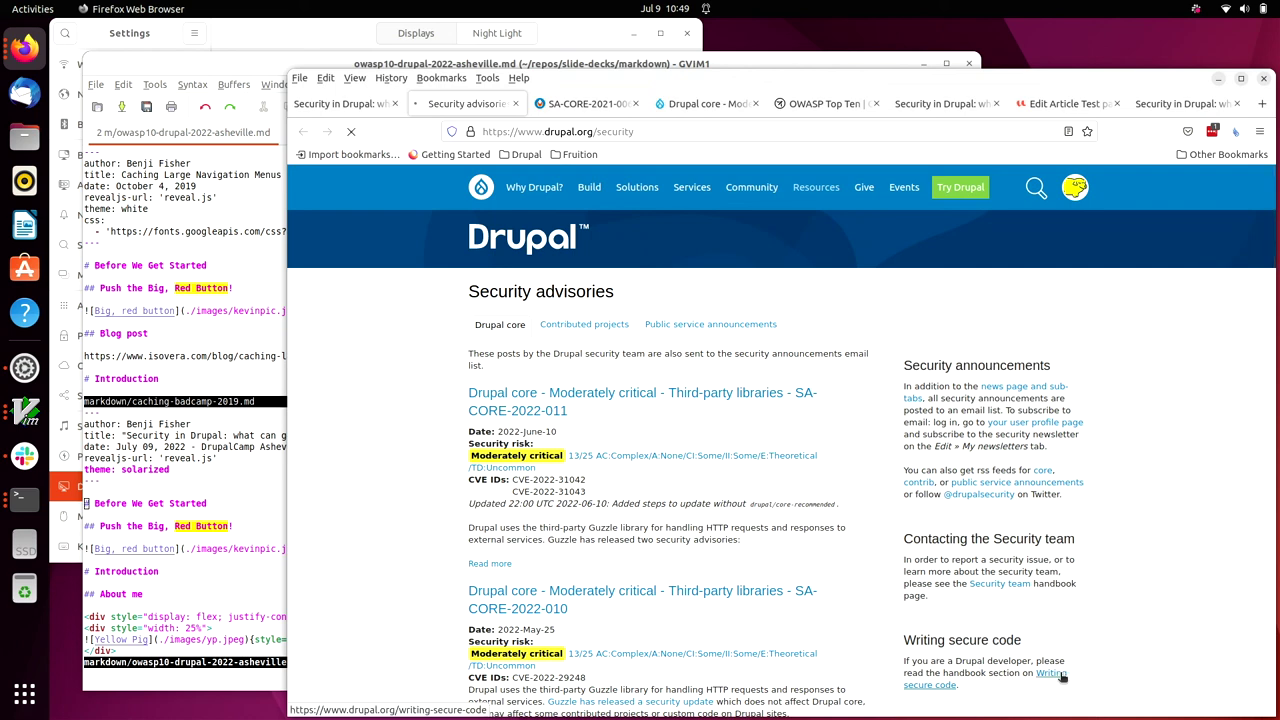